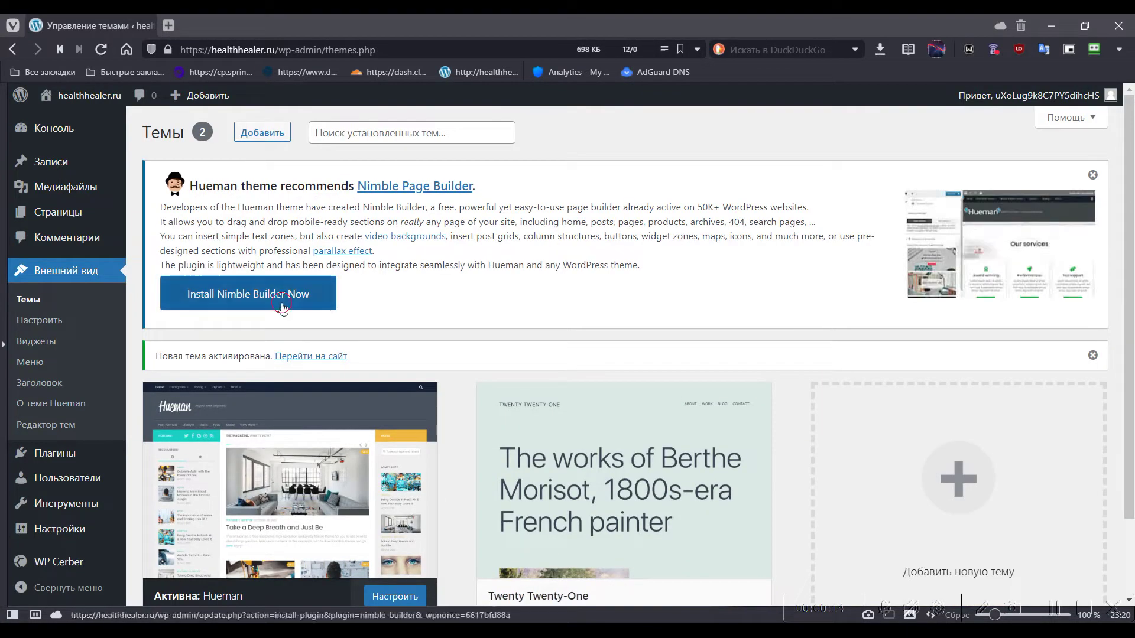
- Install and activate the recommended Nimble Page Builder plugin and start creating content in its live preview
{"action": "left_click", "coordinate": [282, 308]}
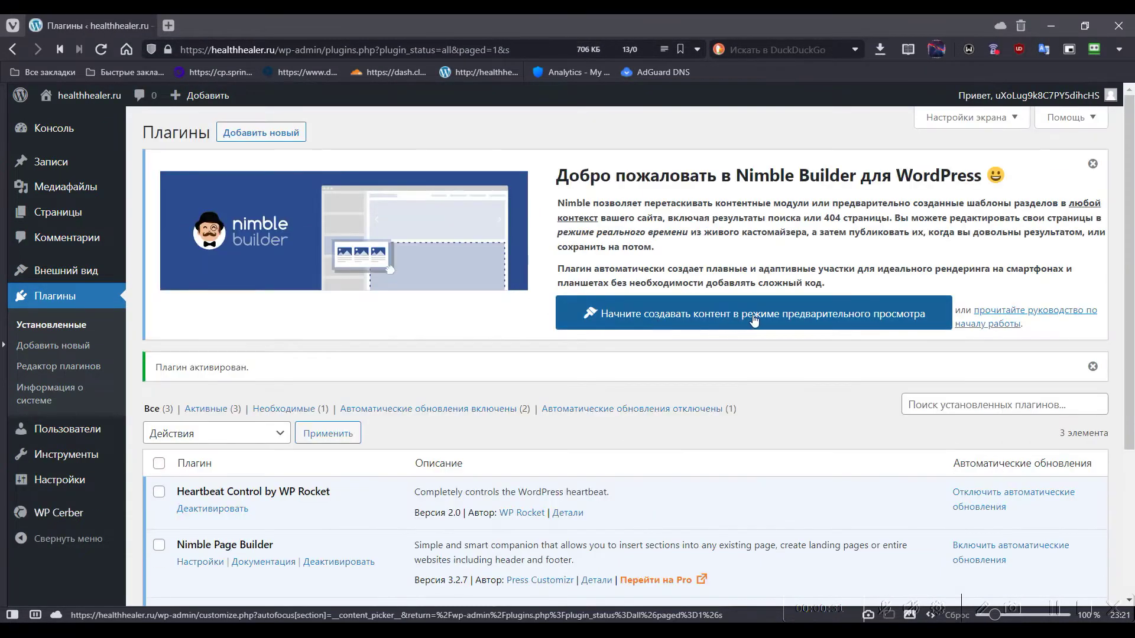
{"action": "scroll", "coordinate": [504, 338], "scroll_direction": "down", "scroll_amount": 3}
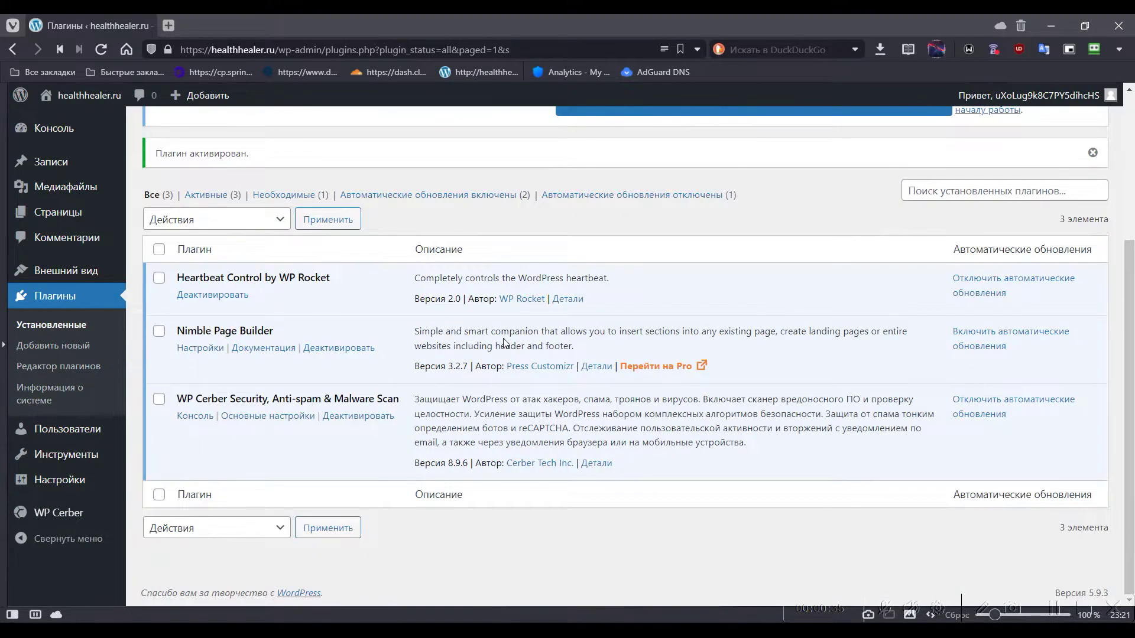
{"action": "scroll", "coordinate": [504, 343], "scroll_direction": "up", "scroll_amount": 5}
{"action": "left_click", "coordinate": [700, 382]}
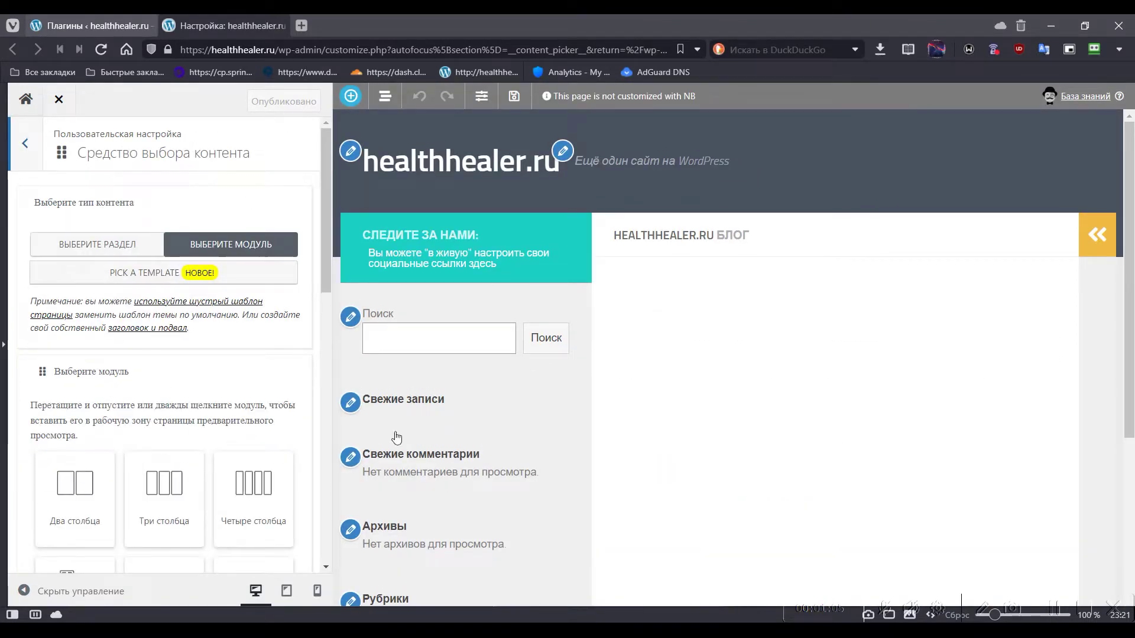
- Go back to the main customizer list and open the Дизайн Страницы settings
{"action": "left_click", "coordinate": [22, 146]}
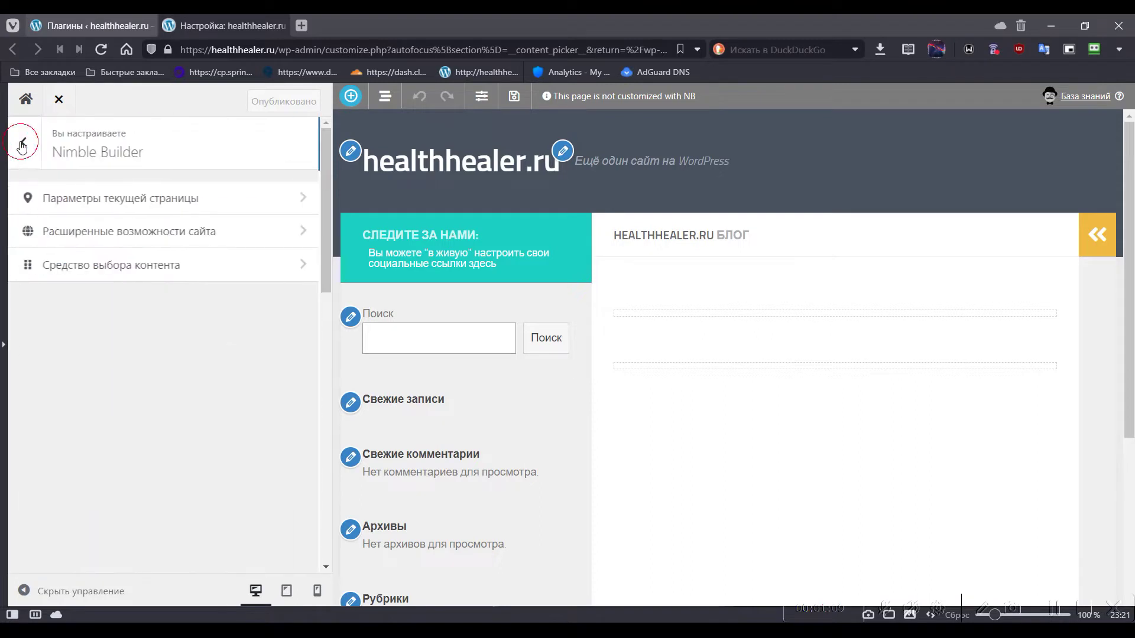
{"action": "left_click", "coordinate": [21, 145]}
{"action": "scroll", "coordinate": [123, 317], "scroll_direction": "down", "scroll_amount": 1}
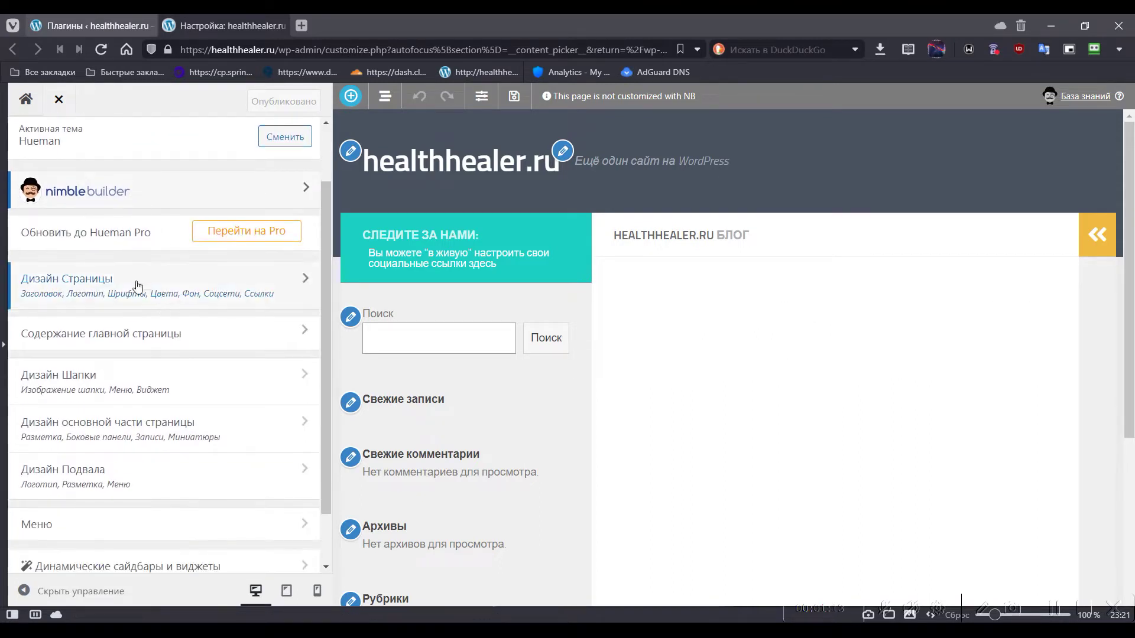
{"action": "left_click", "coordinate": [164, 277]}
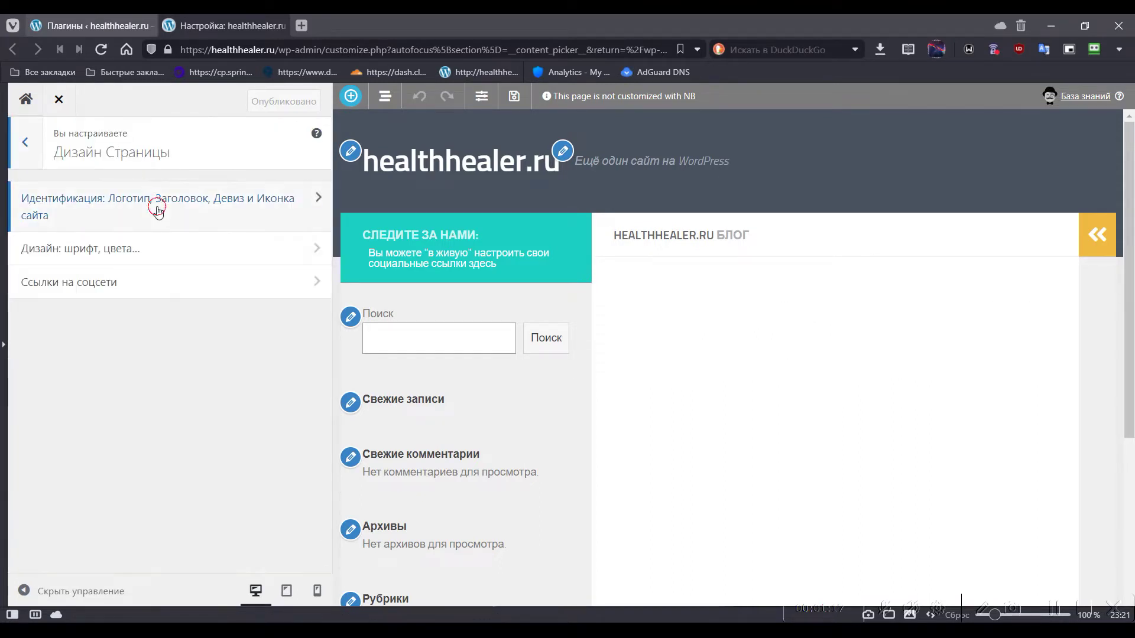
- Try displaying the logo in the header in the site identity settings and look over the remaining options there
{"action": "left_click", "coordinate": [157, 210]}
{"action": "left_click", "coordinate": [296, 272]}
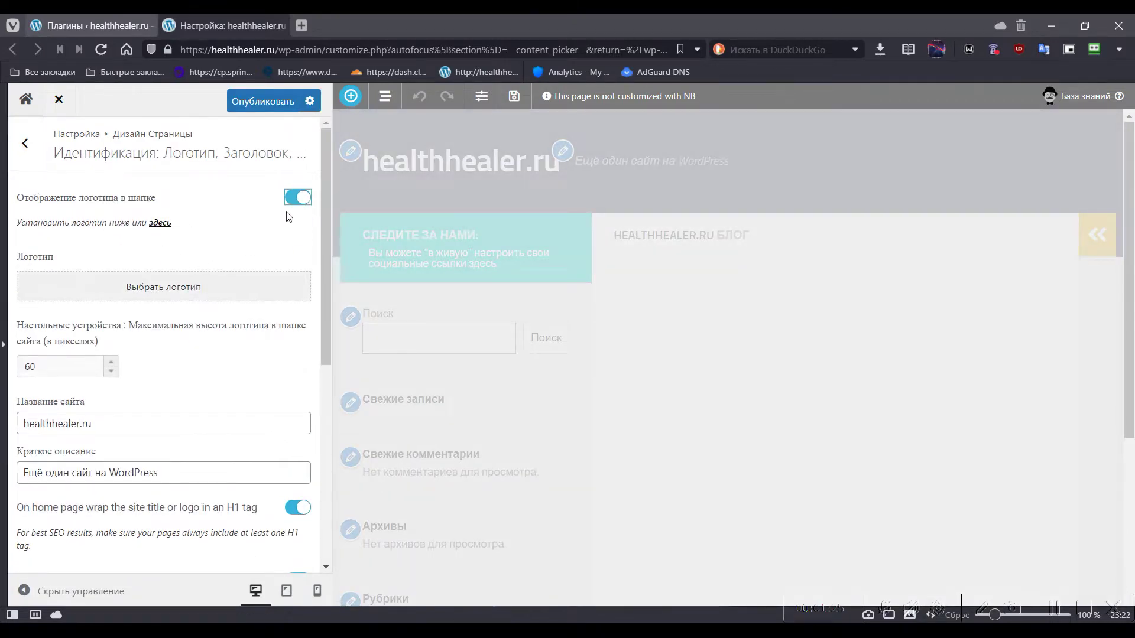
{"action": "scroll", "coordinate": [157, 437], "scroll_direction": "down", "scroll_amount": 3}
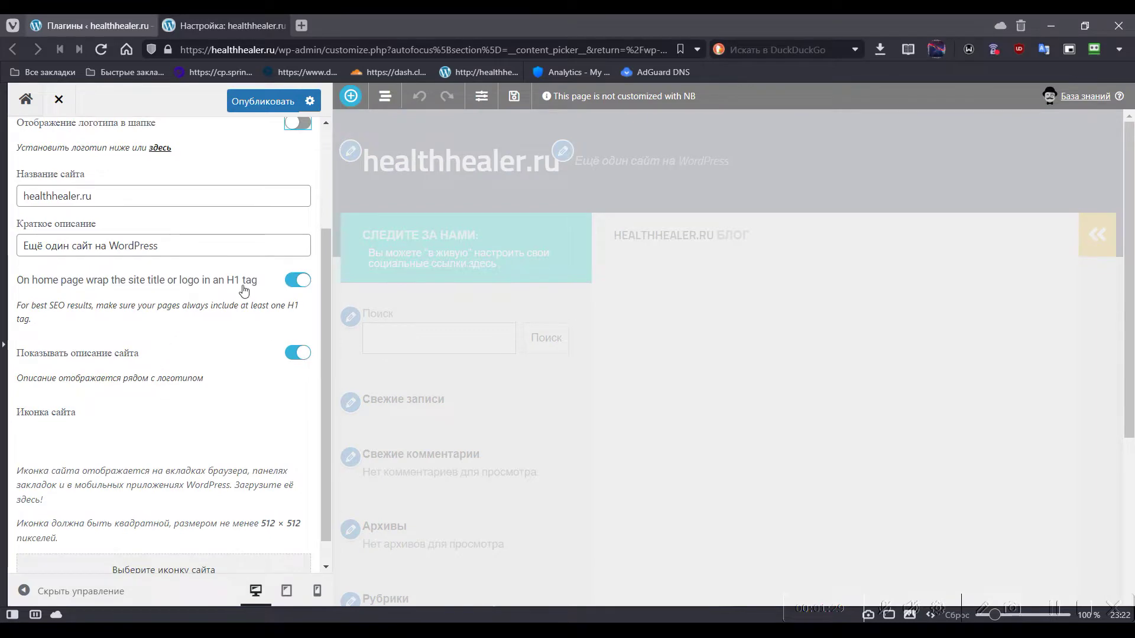
{"action": "scroll", "coordinate": [237, 407], "scroll_direction": "down", "scroll_amount": 1}
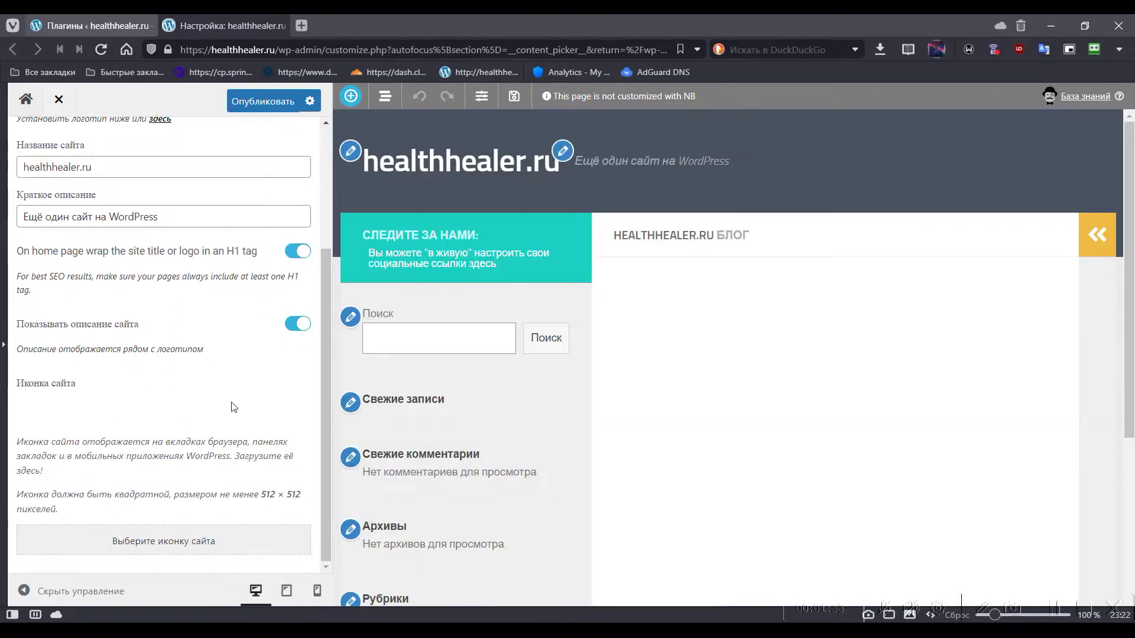
{"action": "scroll", "coordinate": [236, 408], "scroll_direction": "up", "scroll_amount": 4}
{"action": "left_click", "coordinate": [24, 144]}
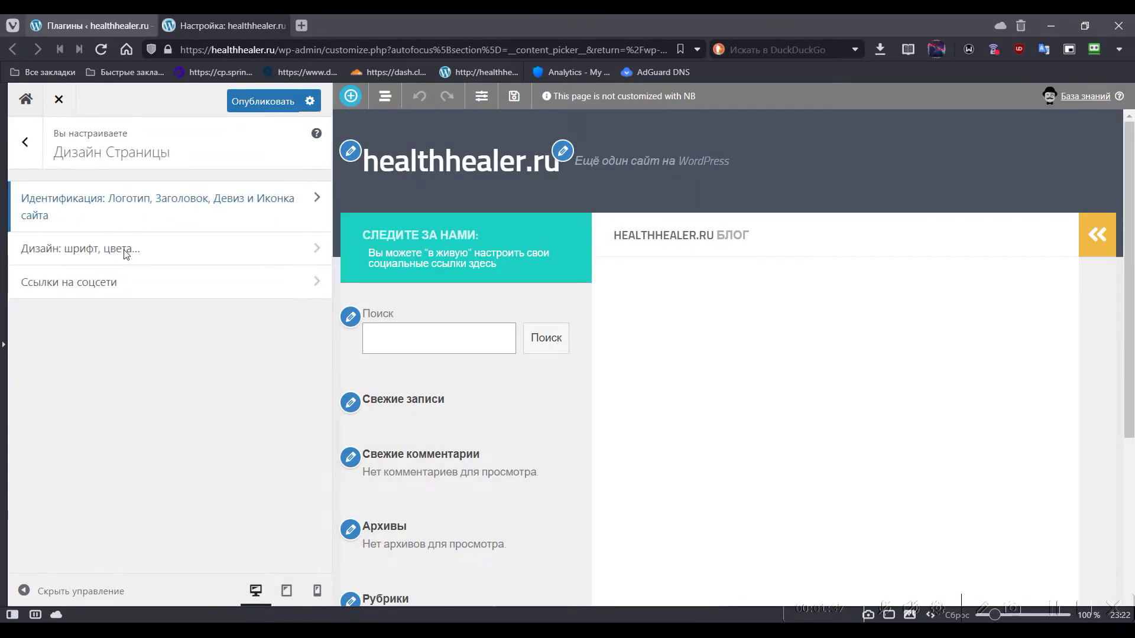
{"action": "left_click", "coordinate": [306, 251]}
{"action": "key", "text": "Escape"}
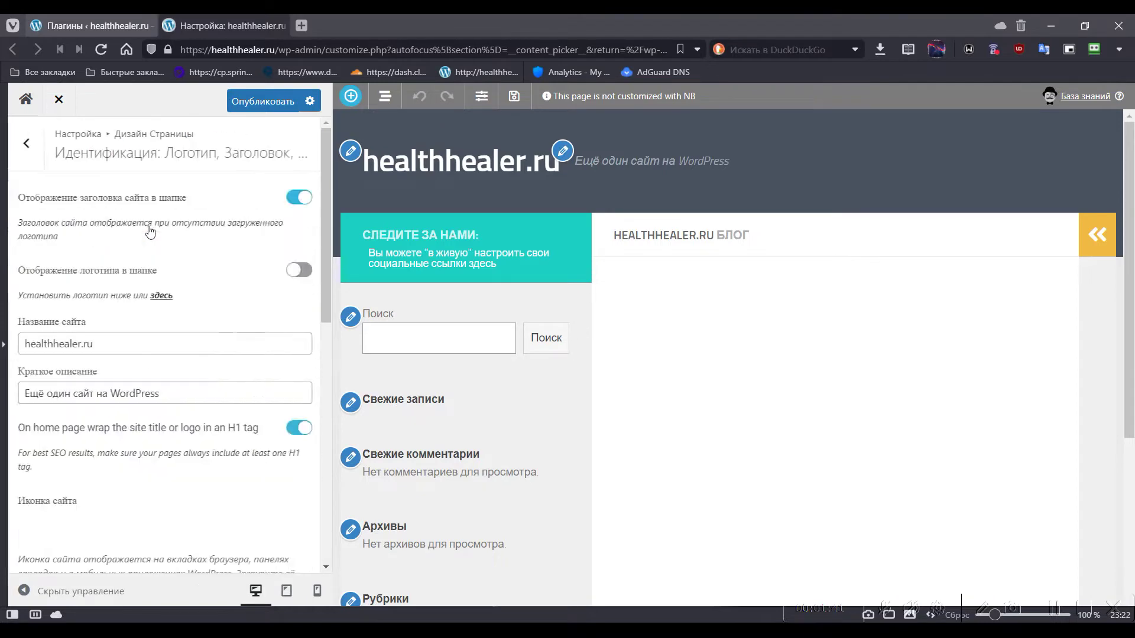
- In the font and colour design settings, set the primary colour (Основной цвет) to orange #dd9933
{"action": "left_click", "coordinate": [126, 258]}
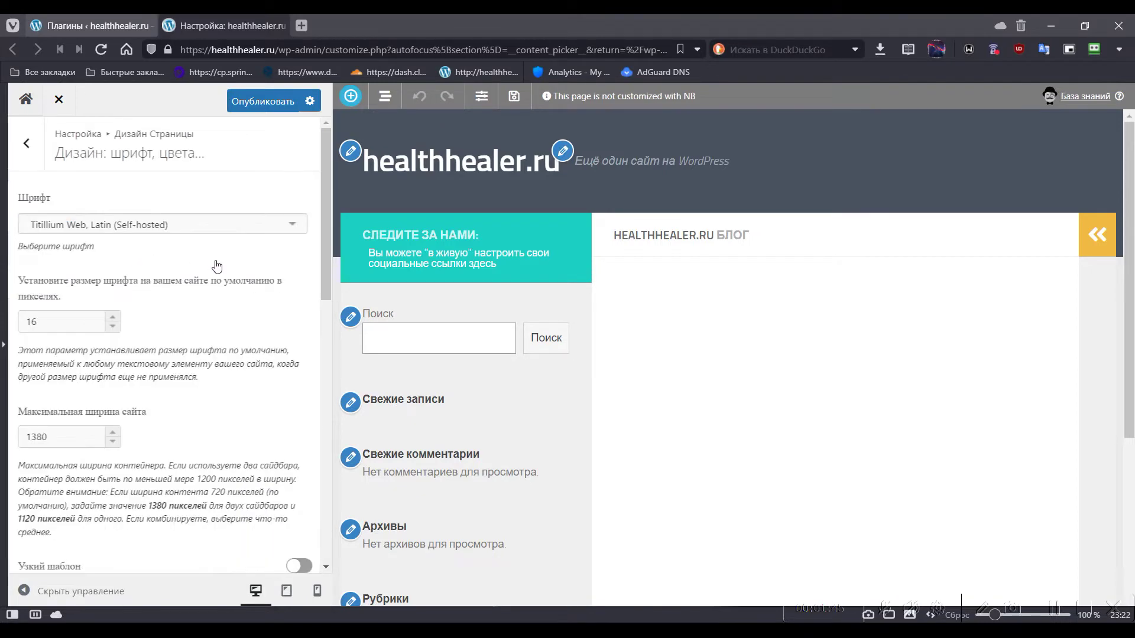
{"action": "left_click", "coordinate": [229, 230]}
{"action": "left_click", "coordinate": [230, 233]}
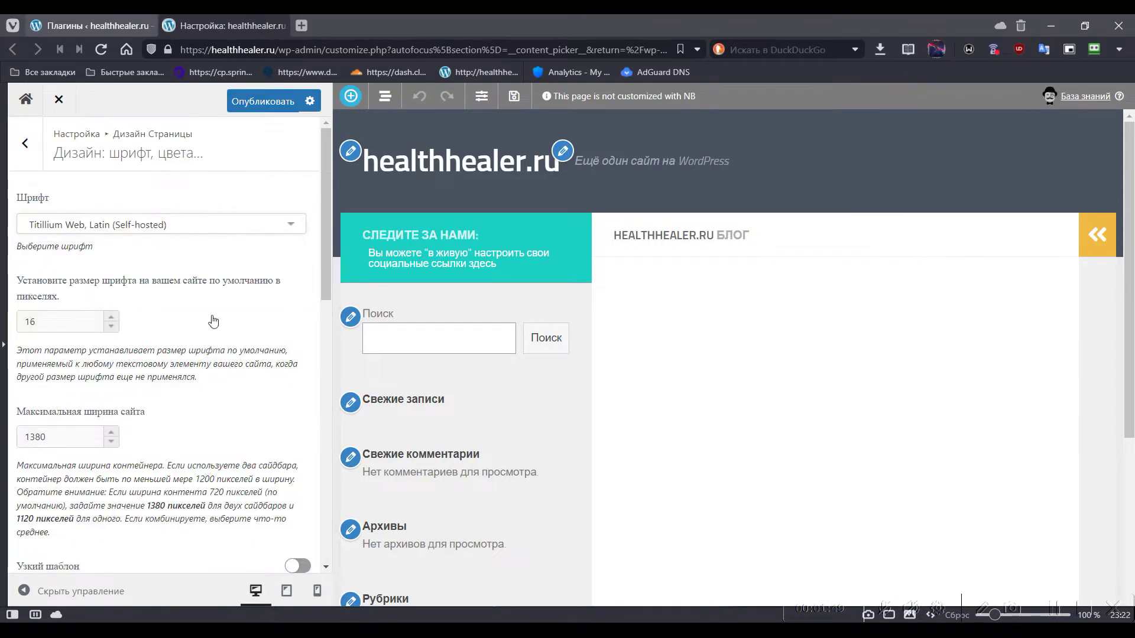
{"action": "scroll", "coordinate": [99, 255], "scroll_direction": "down", "scroll_amount": 3}
{"action": "left_click_drag", "start_coordinate": [140, 269], "coordinate": [26, 127]}
{"action": "left_click", "coordinate": [236, 284]}
{"action": "scroll", "coordinate": [235, 248], "scroll_direction": "down", "scroll_amount": 6}
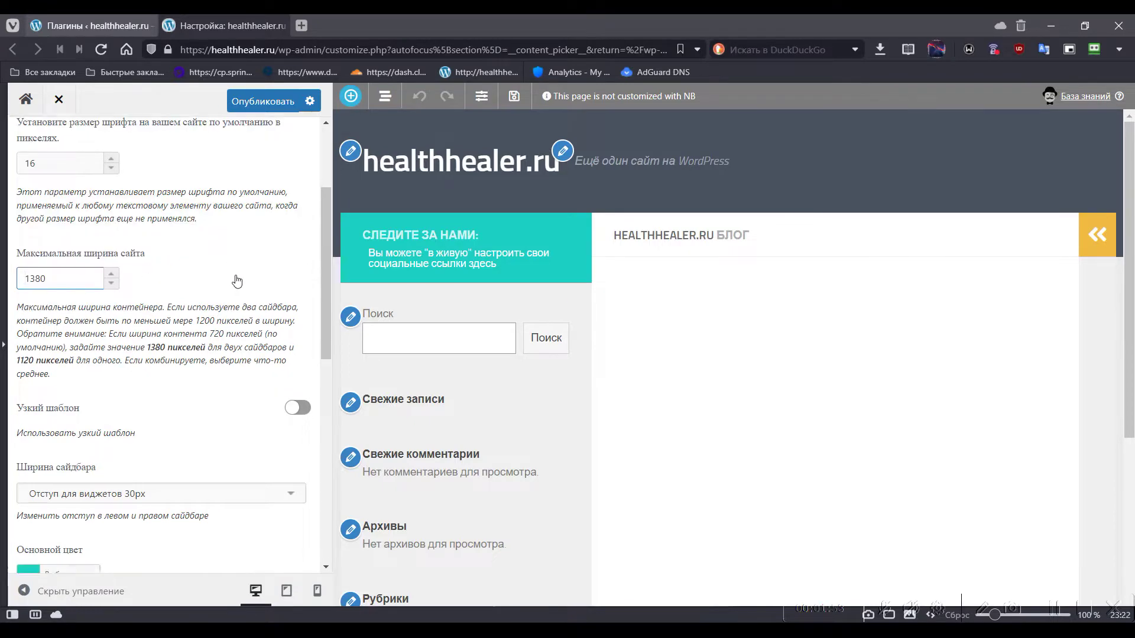
{"action": "left_click", "coordinate": [36, 289]}
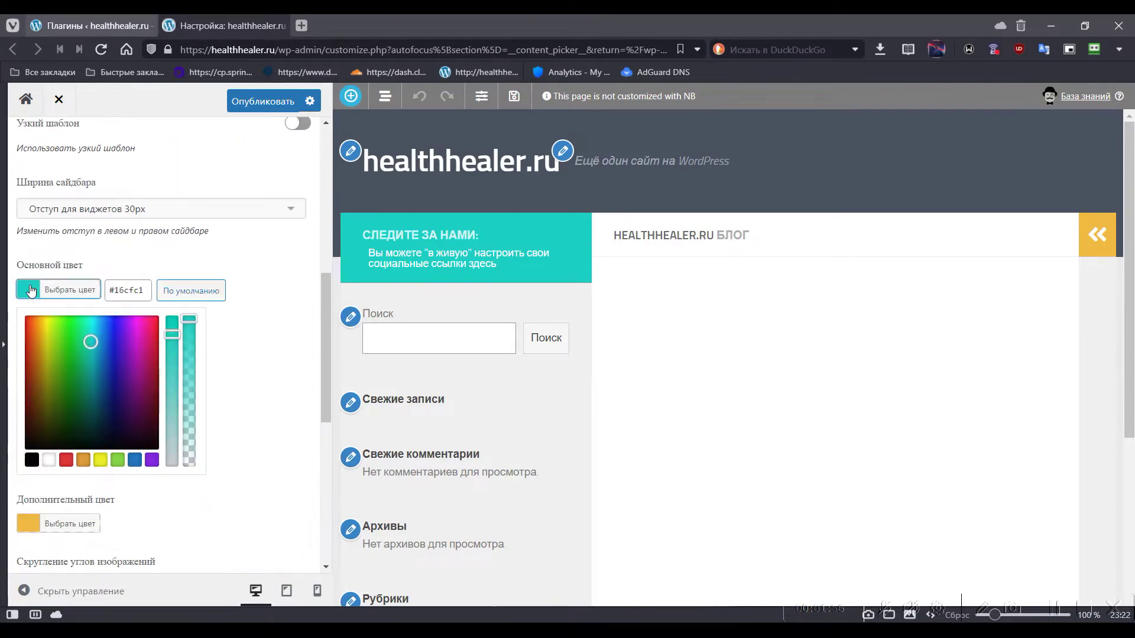
{"action": "left_click", "coordinate": [84, 460]}
- Set the rounding of image corners (Скругление углов изображений) to 3
{"action": "scroll", "coordinate": [264, 273], "scroll_direction": "down", "scroll_amount": 3}
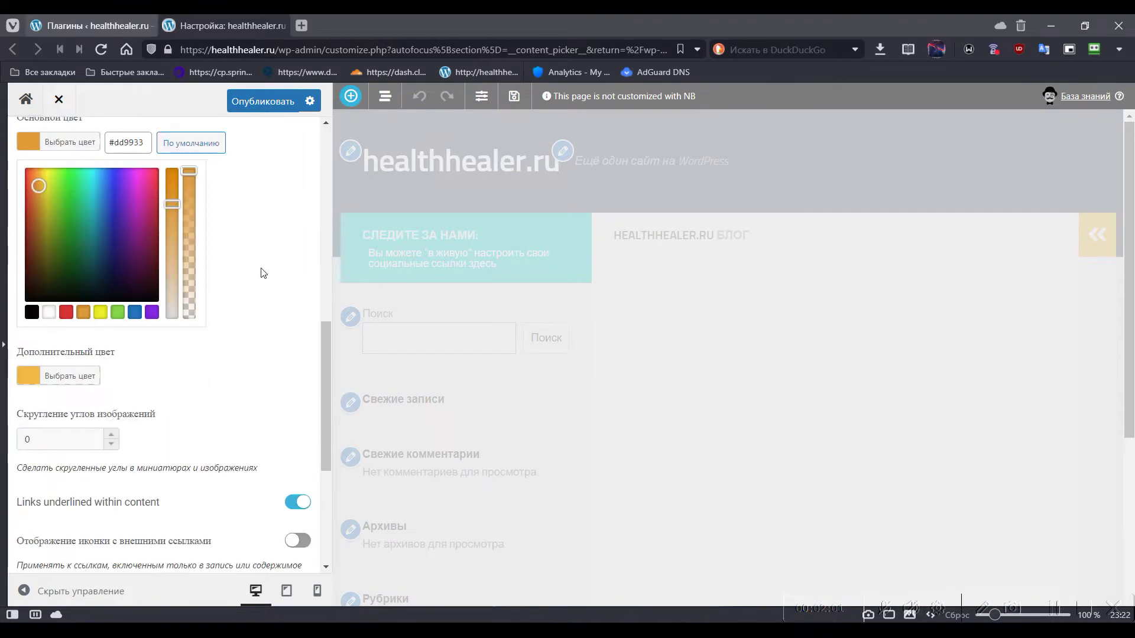
{"action": "scroll", "coordinate": [248, 270], "scroll_direction": "down", "scroll_amount": 3}
{"action": "left_click", "coordinate": [108, 286]}
{"action": "left_click", "coordinate": [109, 286]}
{"action": "left_click", "coordinate": [108, 285]}
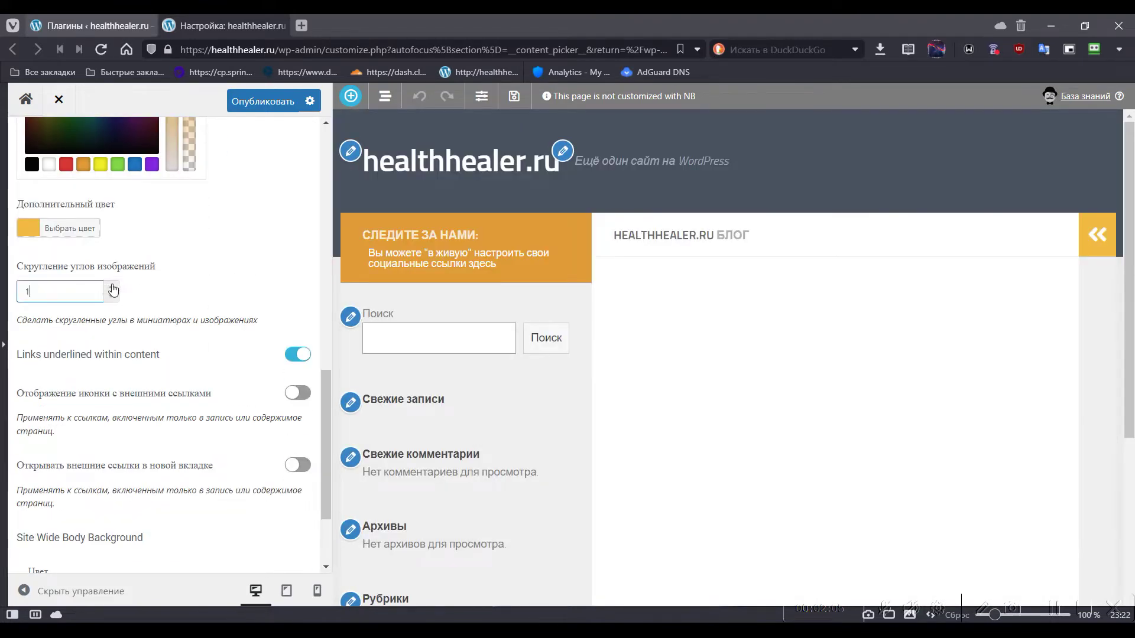
- Enable opening external links in a new tab and displaying an icon with external links
{"action": "scroll", "coordinate": [178, 296], "scroll_direction": "down", "scroll_amount": 2}
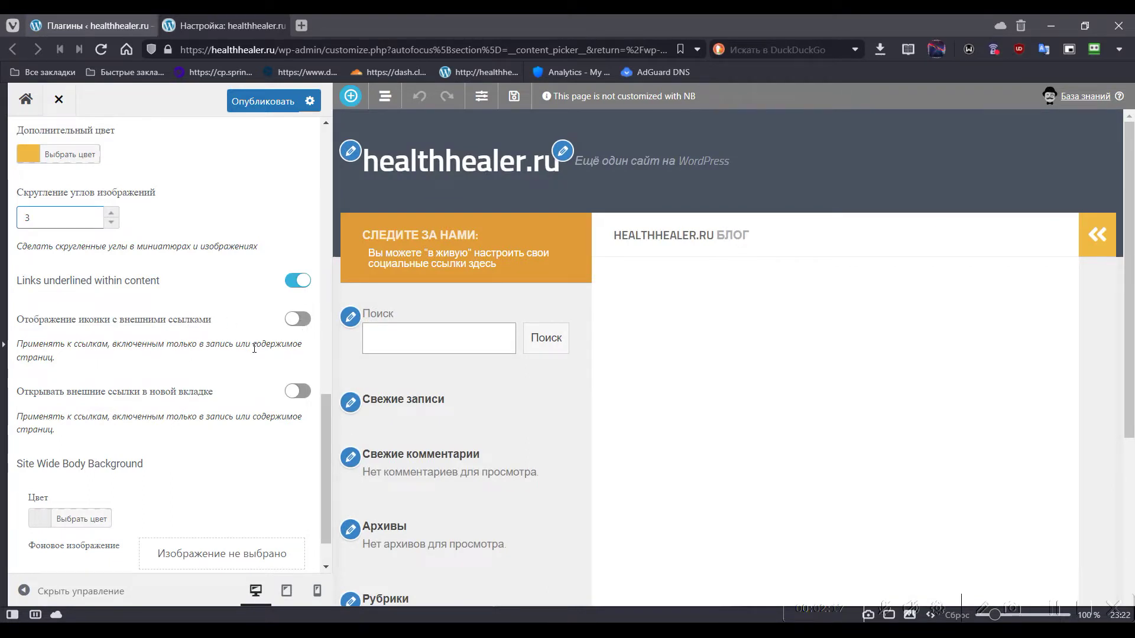
{"action": "scroll", "coordinate": [255, 348], "scroll_direction": "down", "scroll_amount": 1}
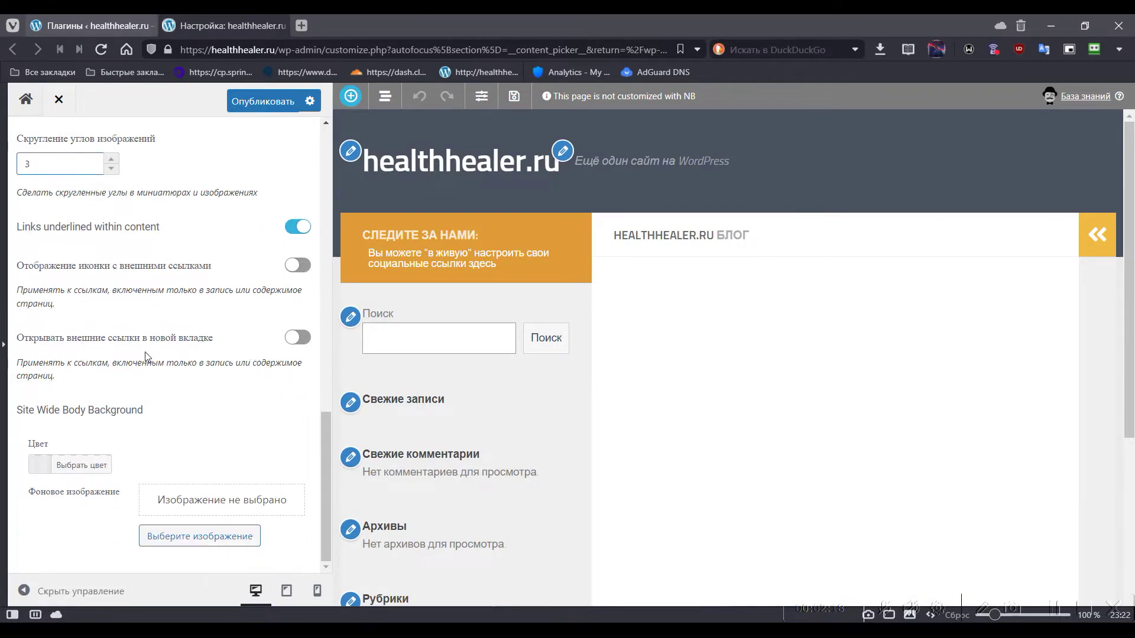
{"action": "left_click", "coordinate": [307, 345]}
{"action": "left_click", "coordinate": [300, 269]}
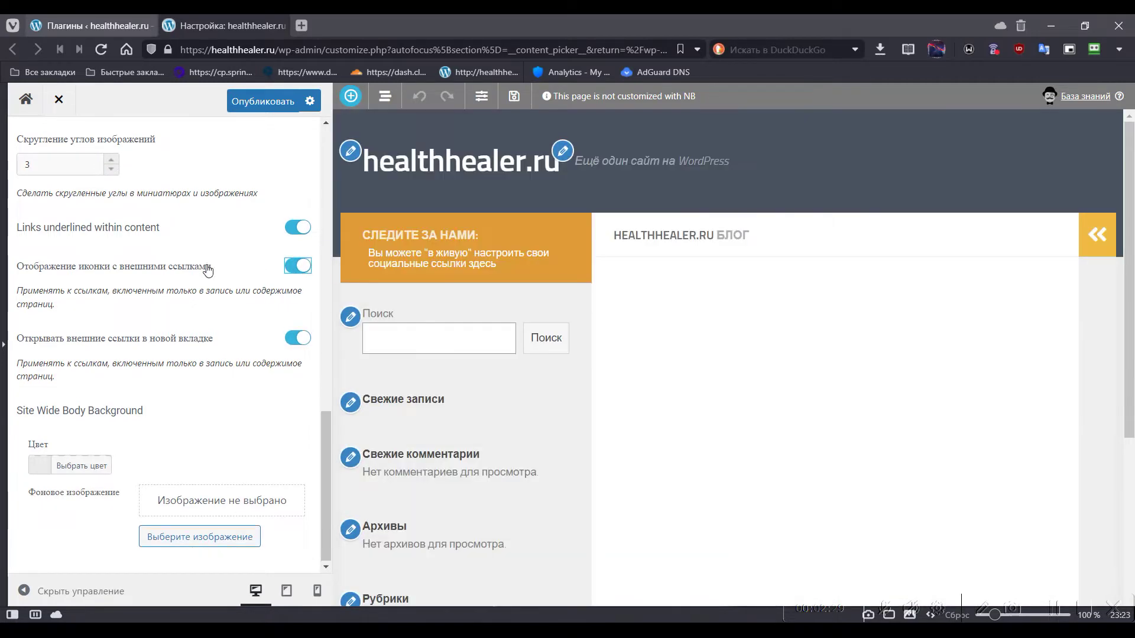
- Check the social links section (Ссылки на соцсети) and return to the main customizer list
{"action": "scroll", "coordinate": [207, 270], "scroll_direction": "up", "scroll_amount": 15}
{"action": "left_click", "coordinate": [33, 151]}
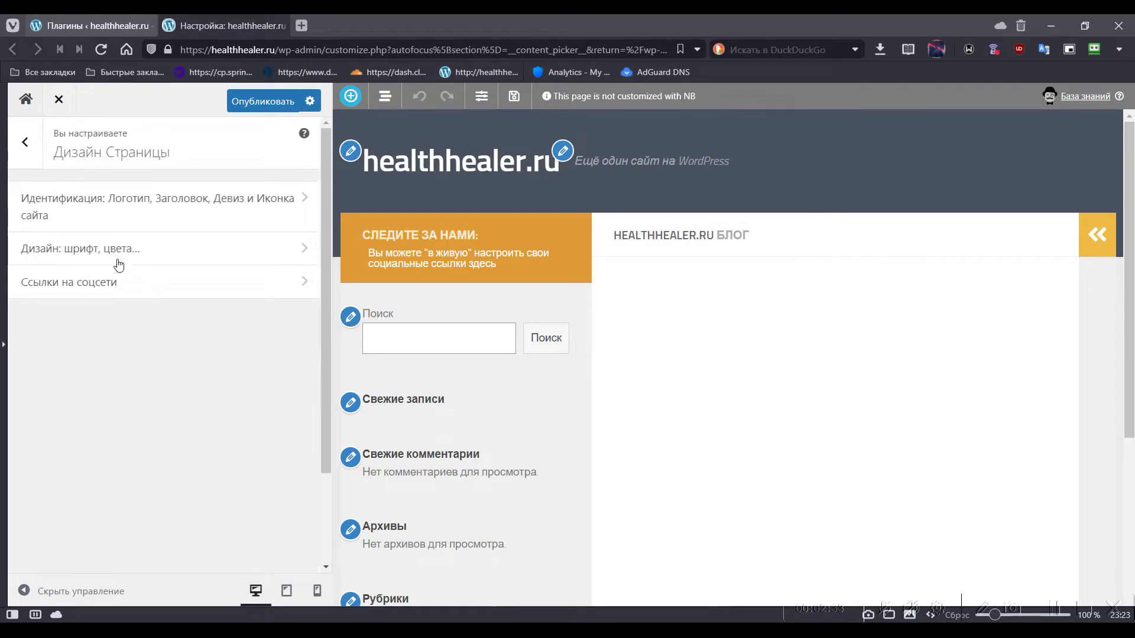
{"action": "left_click", "coordinate": [126, 283]}
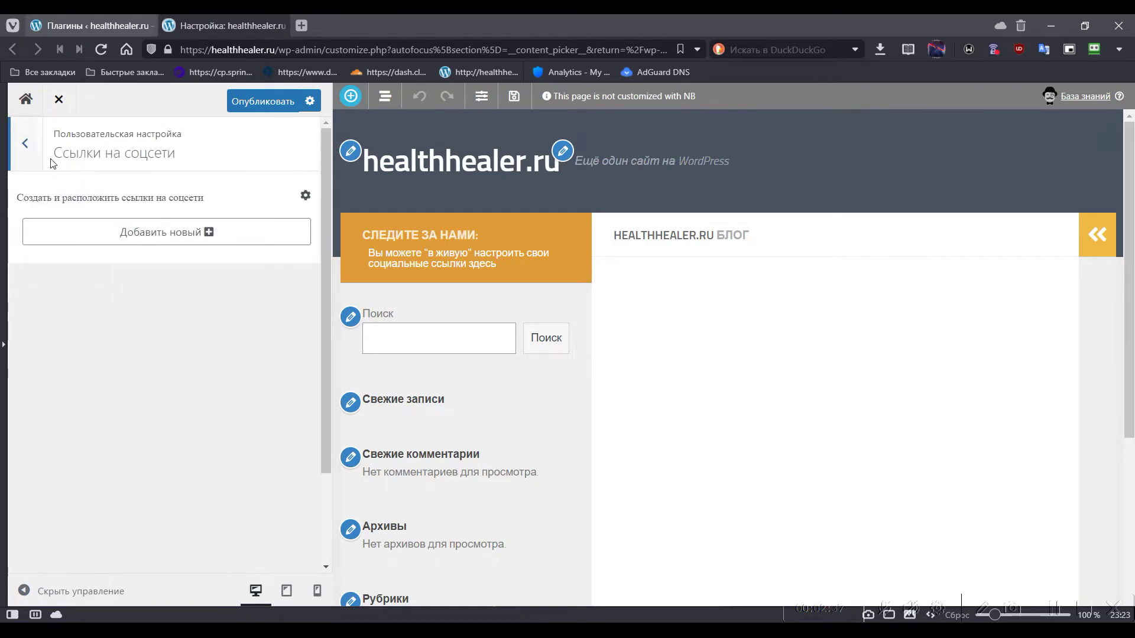
{"action": "left_click", "coordinate": [25, 145]}
{"action": "left_click", "coordinate": [25, 151]}
- In the main content layout settings, try the main template as 1 колонка and set it to 2 колонки, контент слева
{"action": "scroll", "coordinate": [103, 365], "scroll_direction": "down", "scroll_amount": 1}
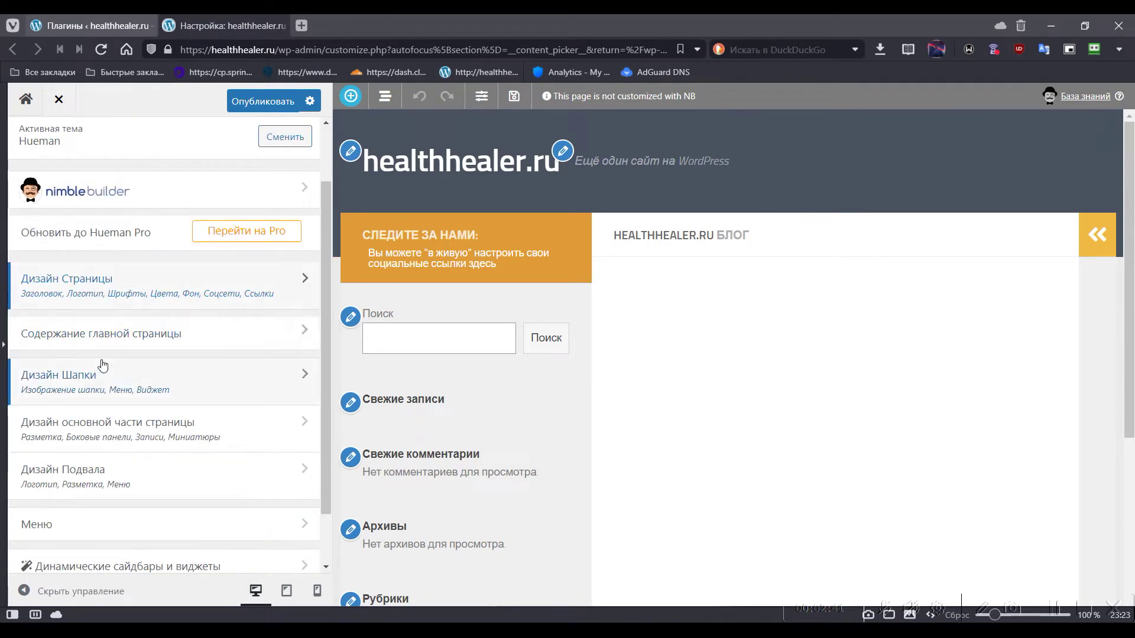
{"action": "scroll", "coordinate": [103, 364], "scroll_direction": "down", "scroll_amount": 1}
{"action": "left_click", "coordinate": [171, 368]}
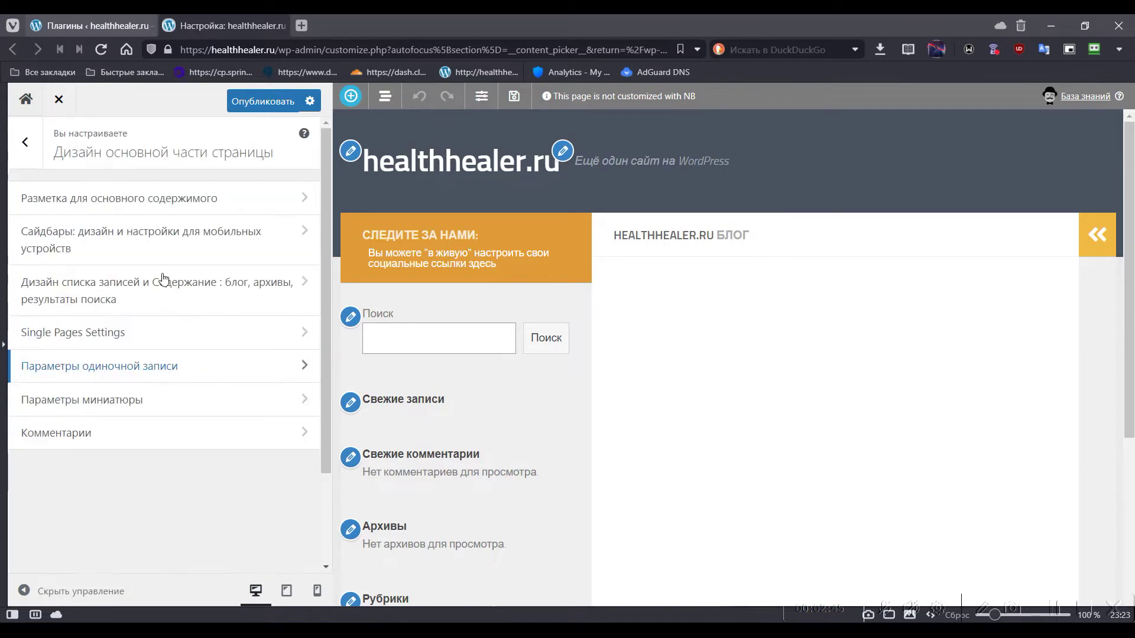
{"action": "left_click", "coordinate": [172, 198]}
{"action": "left_click", "coordinate": [169, 224]}
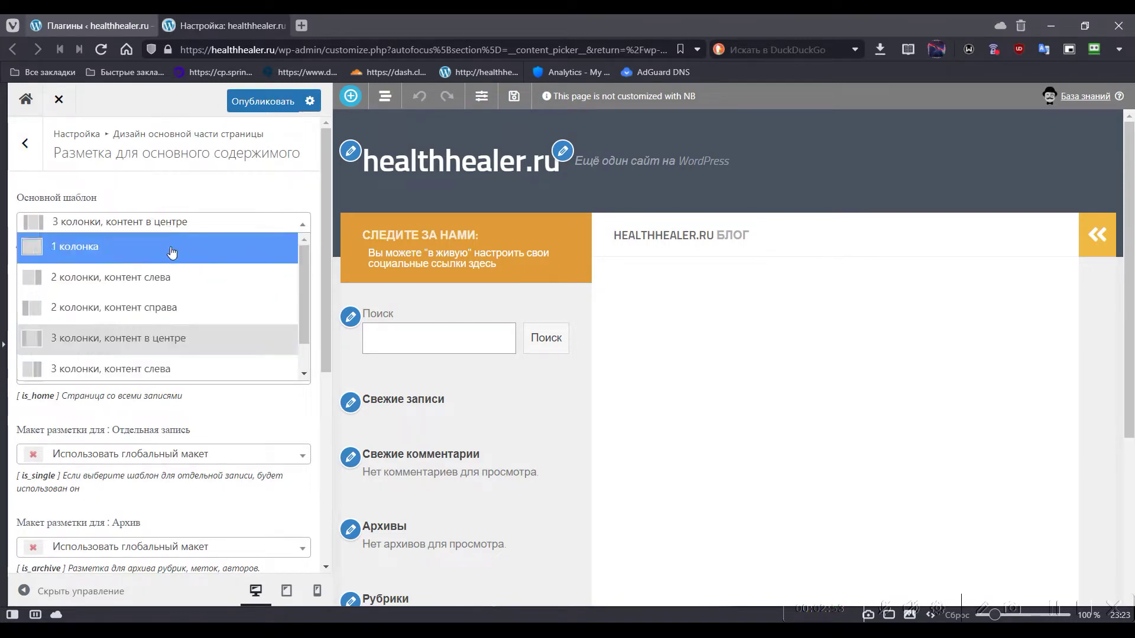
{"action": "left_click", "coordinate": [134, 253]}
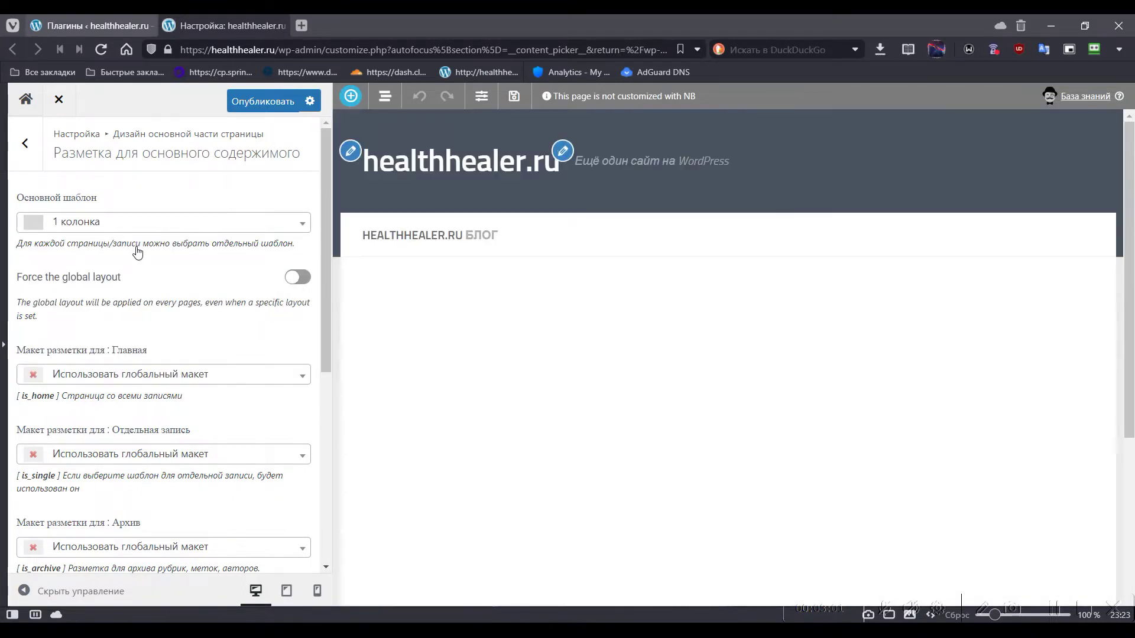
{"action": "left_click", "coordinate": [122, 223]}
{"action": "left_click", "coordinate": [130, 277]}
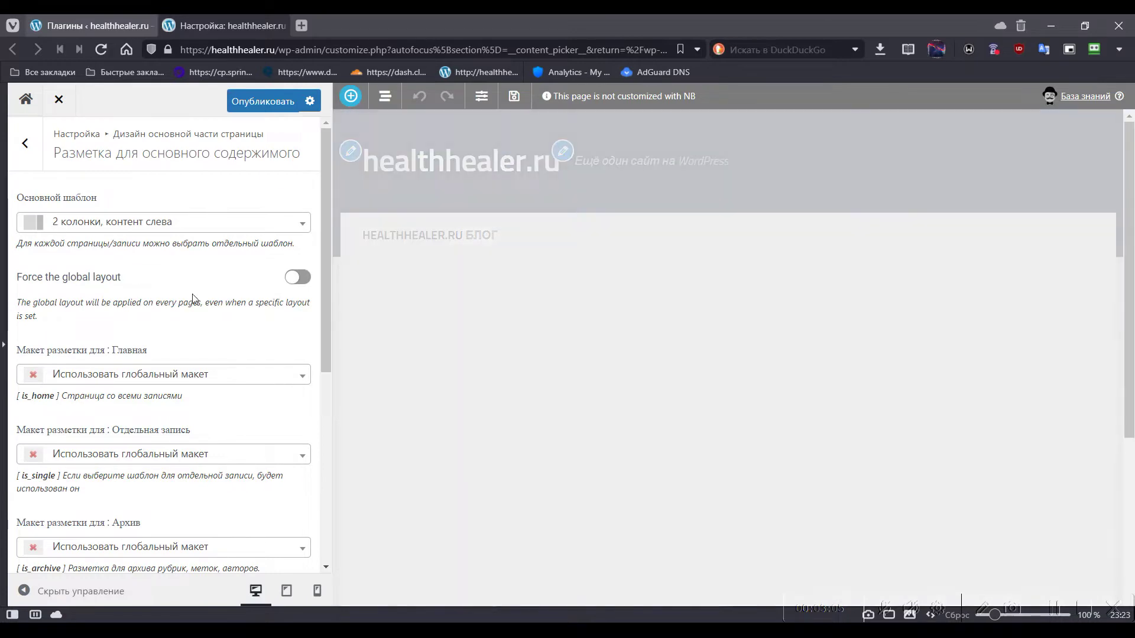
- Look over the layouts for individual page types and open the sidebar design and mobile settings (Сайдбары)
{"action": "scroll", "coordinate": [243, 314], "scroll_direction": "down", "scroll_amount": 2}
{"action": "scroll", "coordinate": [263, 338], "scroll_direction": "down", "scroll_amount": 5}
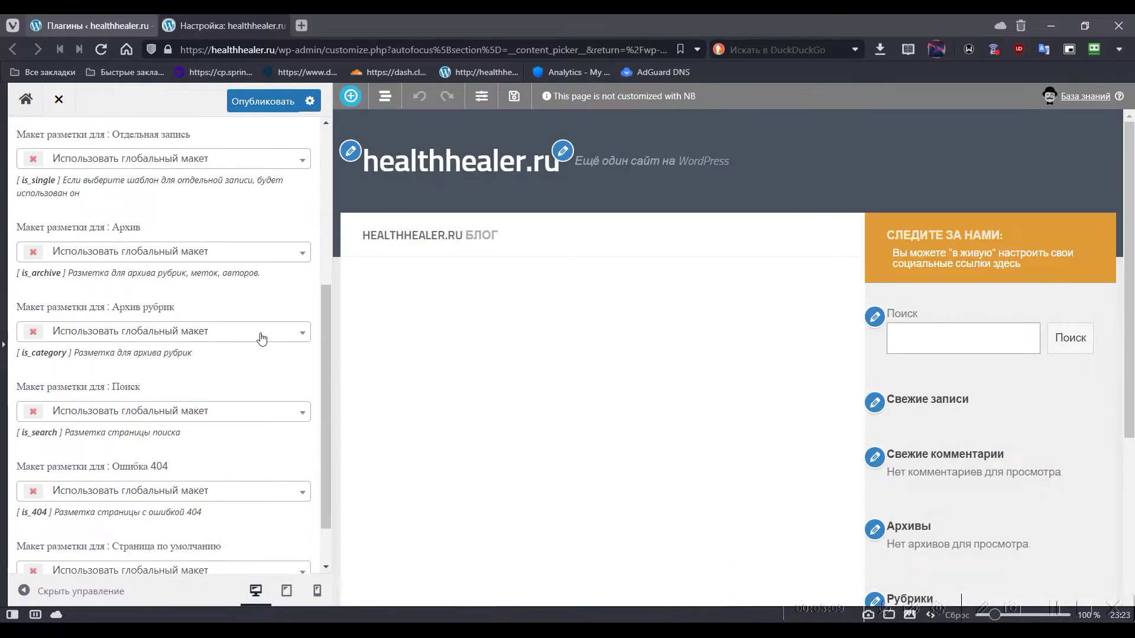
{"action": "scroll", "coordinate": [262, 338], "scroll_direction": "up", "scroll_amount": 6}
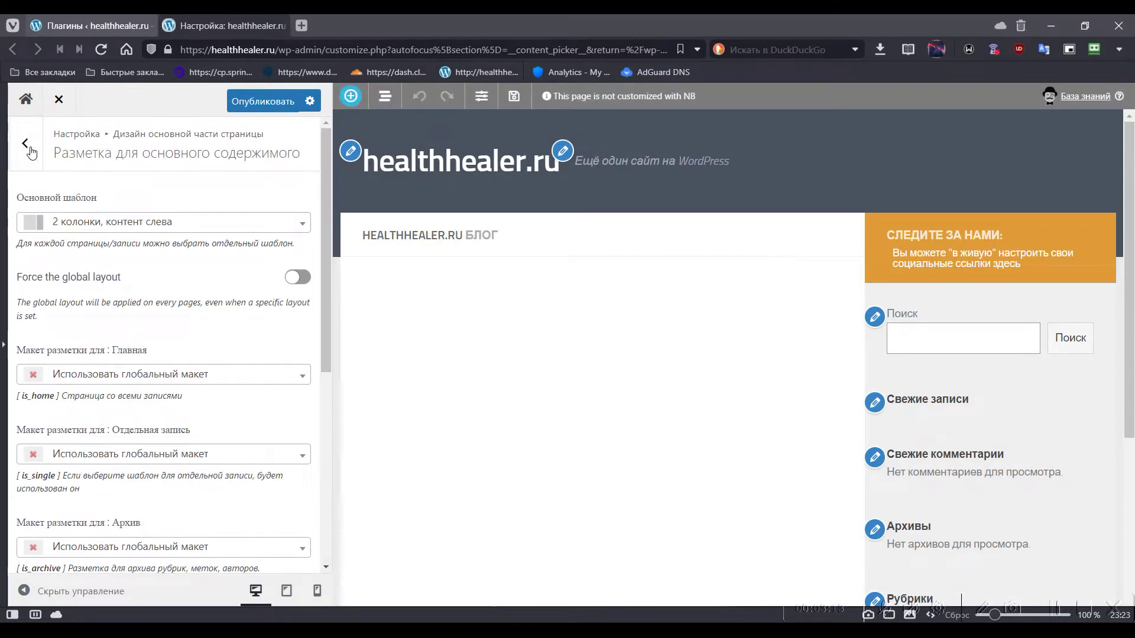
{"action": "left_click", "coordinate": [34, 159]}
{"action": "left_click", "coordinate": [99, 237]}
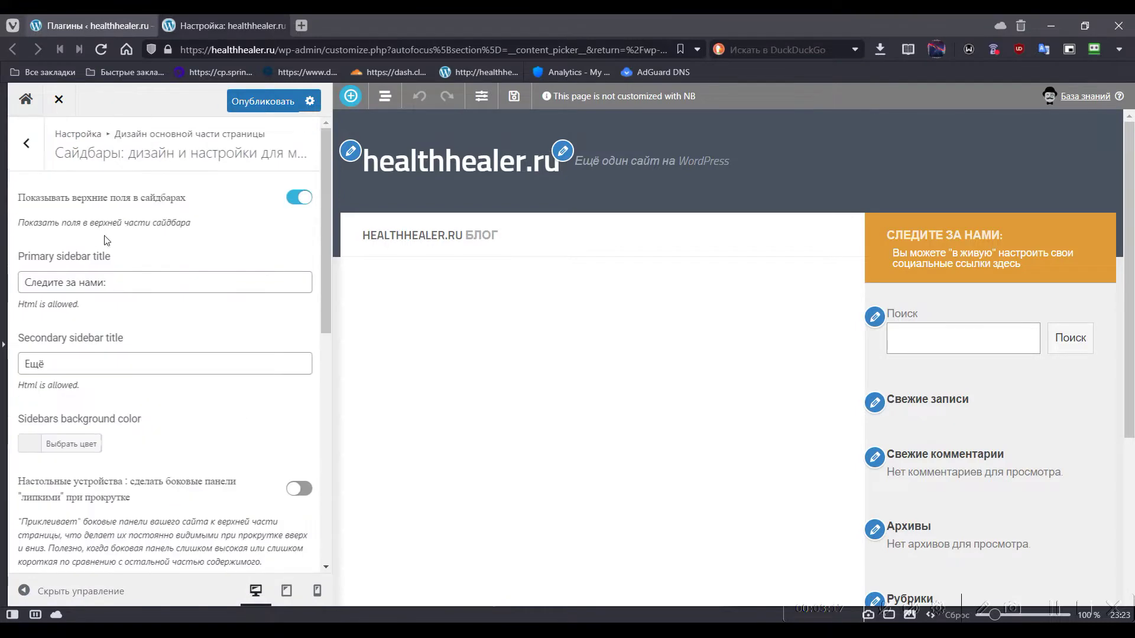
- Try purple #8224e3 as the Sidebars background color and set it to white instead
{"action": "scroll", "coordinate": [160, 323], "scroll_direction": "down", "scroll_amount": 1}
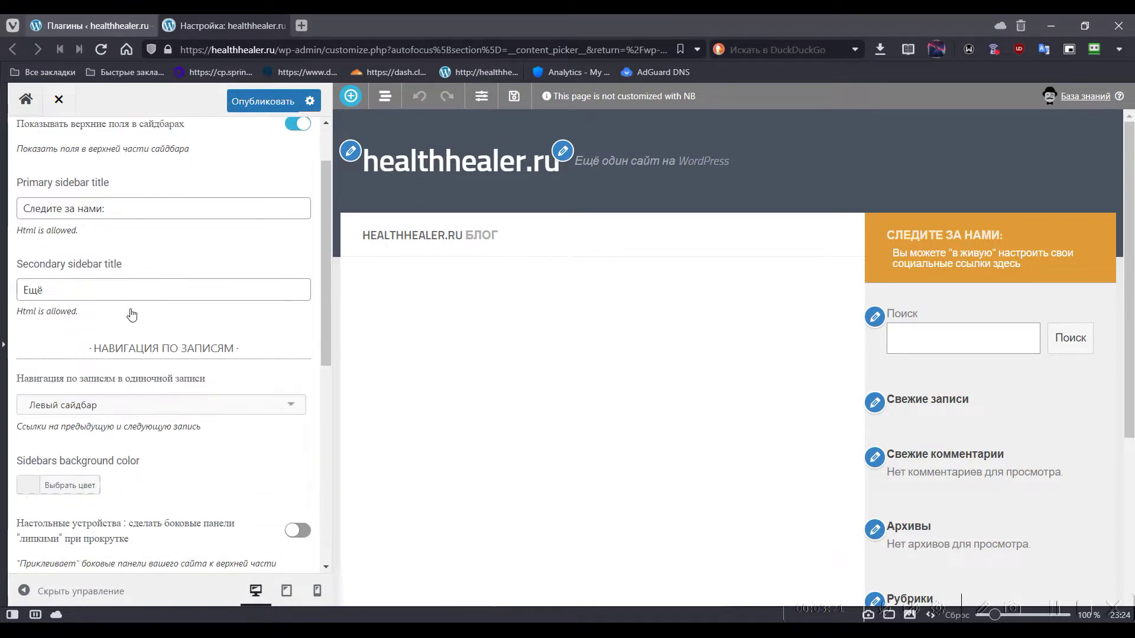
{"action": "scroll", "coordinate": [177, 331], "scroll_direction": "down", "scroll_amount": 2}
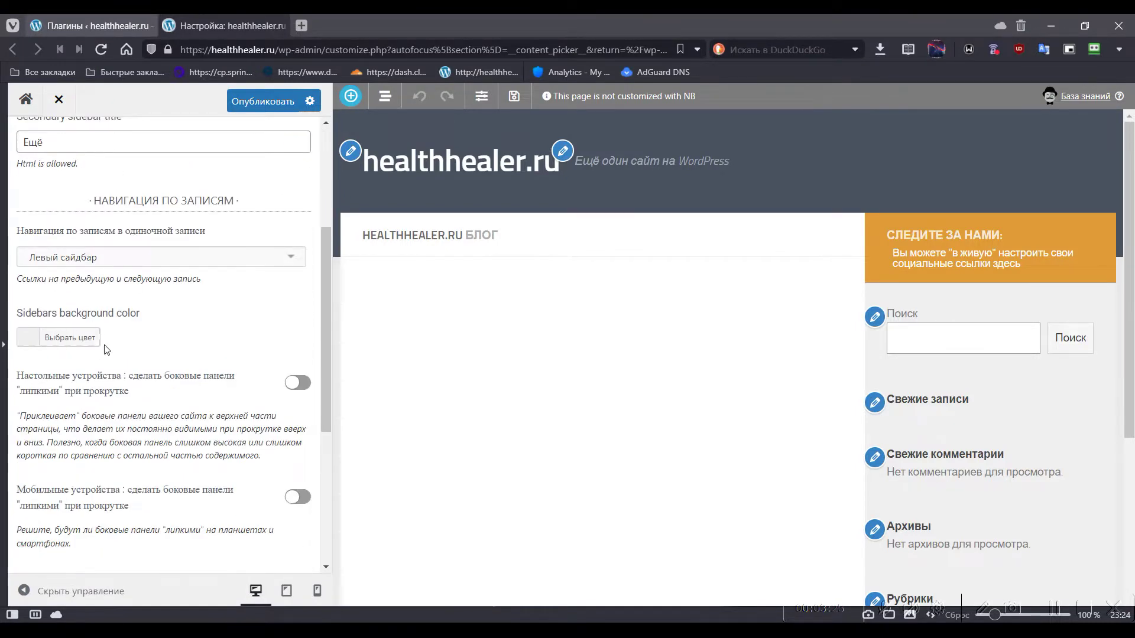
{"action": "left_click", "coordinate": [53, 338]}
{"action": "left_click", "coordinate": [152, 509]}
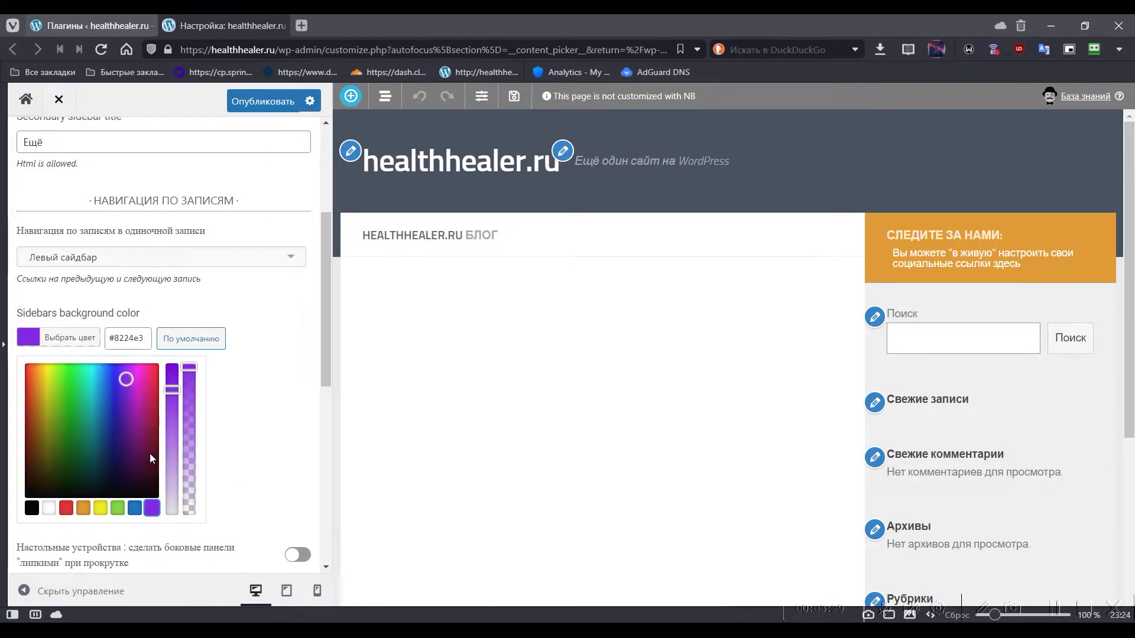
{"action": "scroll", "coordinate": [265, 344], "scroll_direction": "down", "scroll_amount": 3}
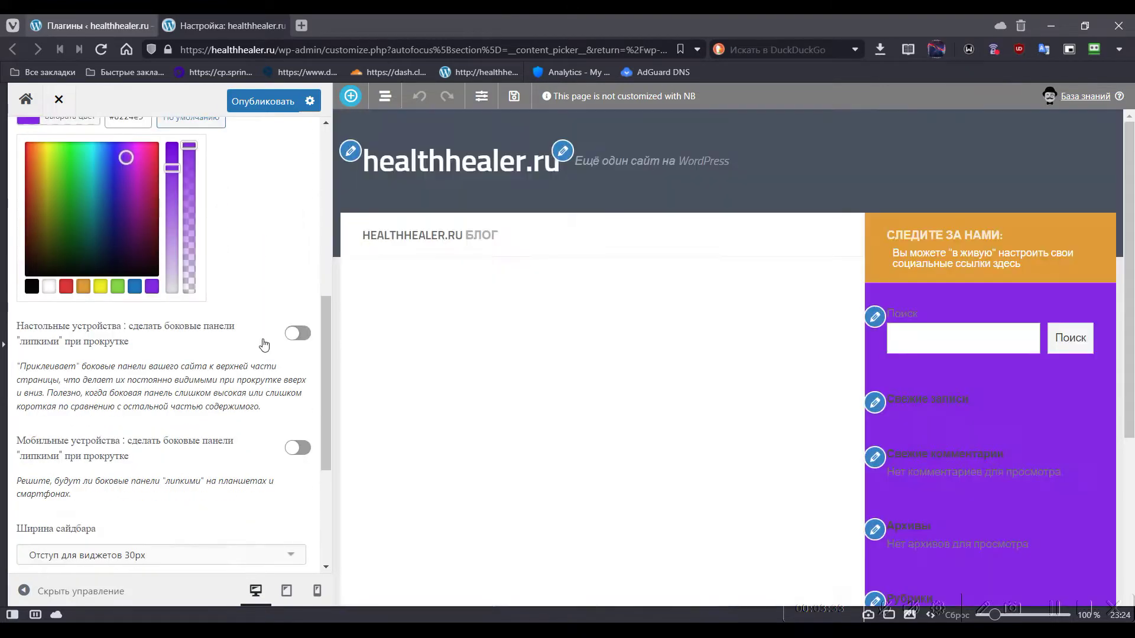
{"action": "left_click", "coordinate": [50, 287]}
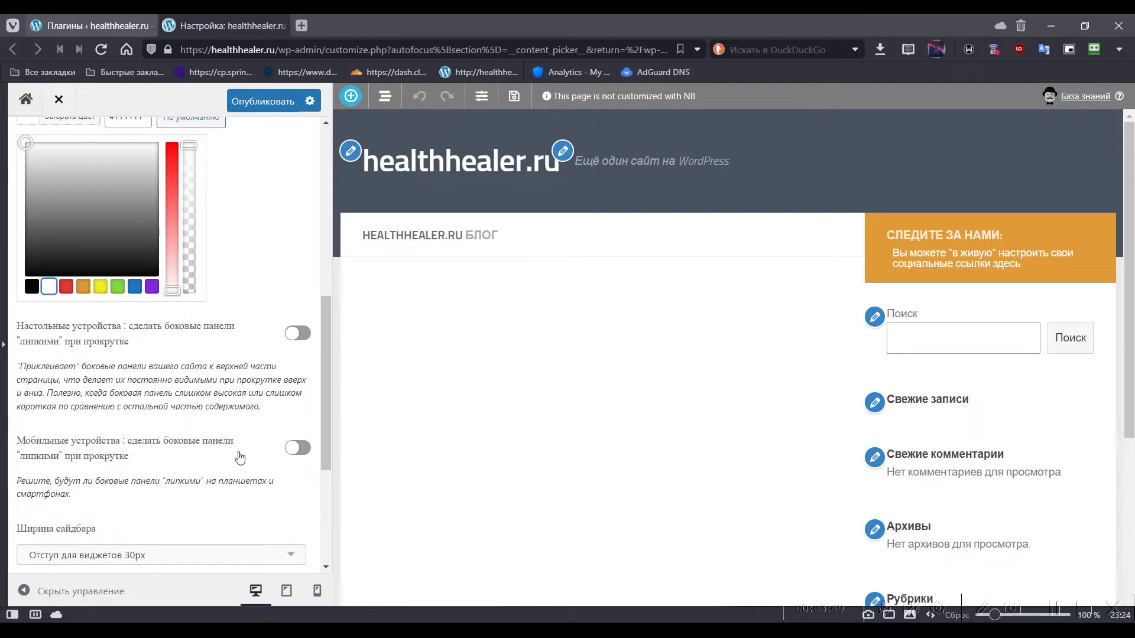
- Review the remaining sidebar settings, translate the "Mobile devices: display your primary sidebar first" label, and return to the main page design sections
{"action": "scroll", "coordinate": [267, 454], "scroll_direction": "down", "scroll_amount": 3}
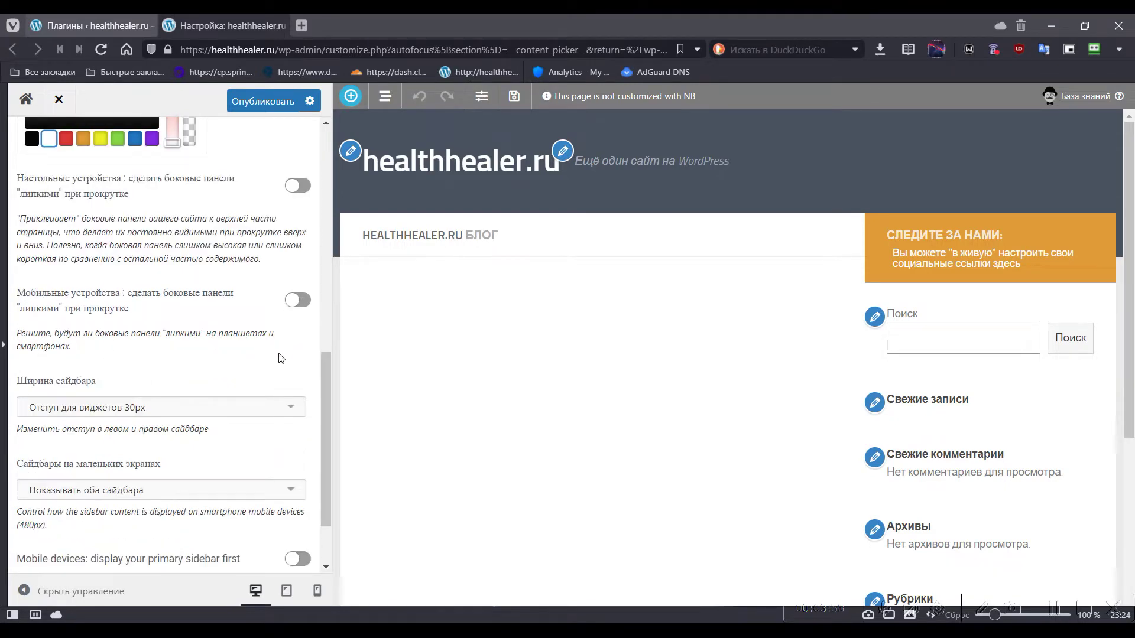
{"action": "scroll", "coordinate": [137, 341], "scroll_direction": "down", "scroll_amount": 2}
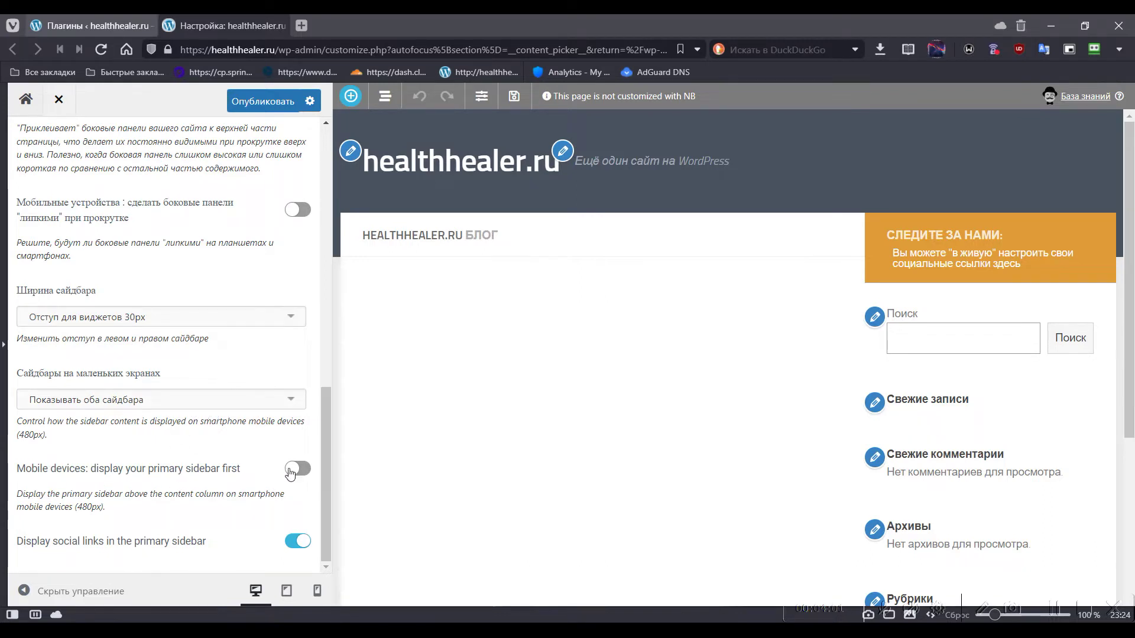
{"action": "left_click_drag", "start_coordinate": [241, 469], "coordinate": [26, 458]}
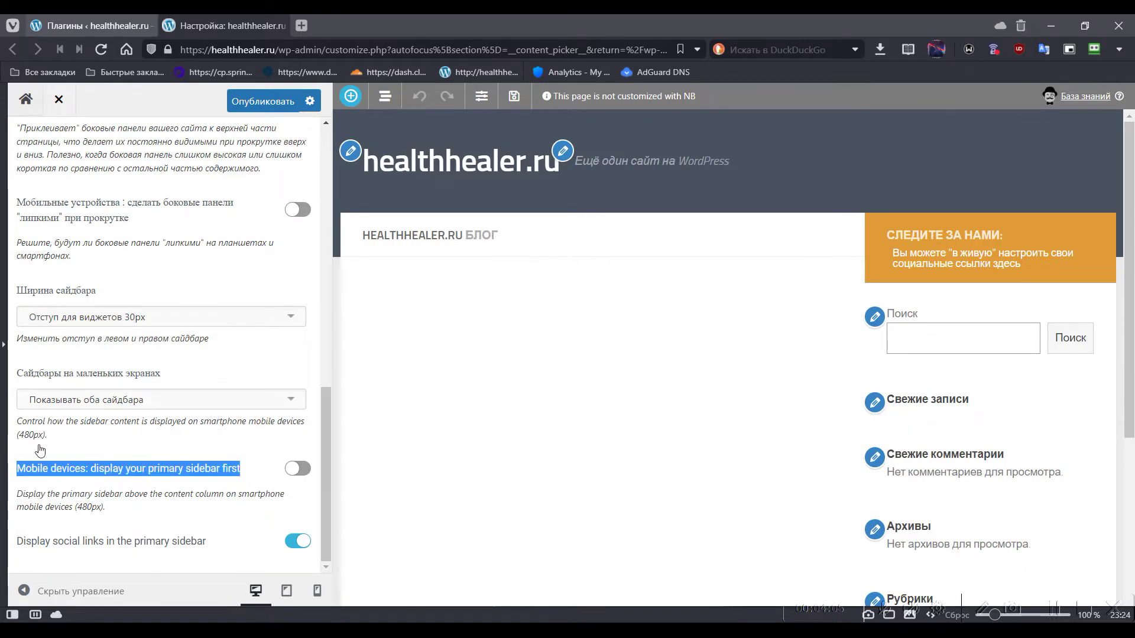
{"action": "left_click", "coordinate": [41, 453]}
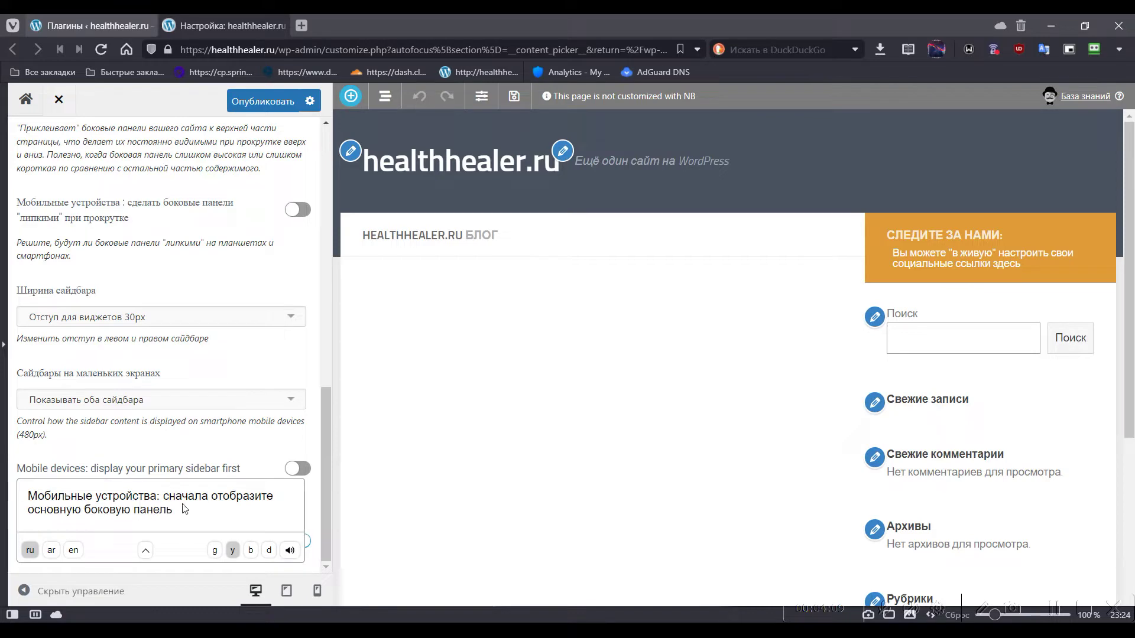
{"action": "left_click", "coordinate": [149, 454]}
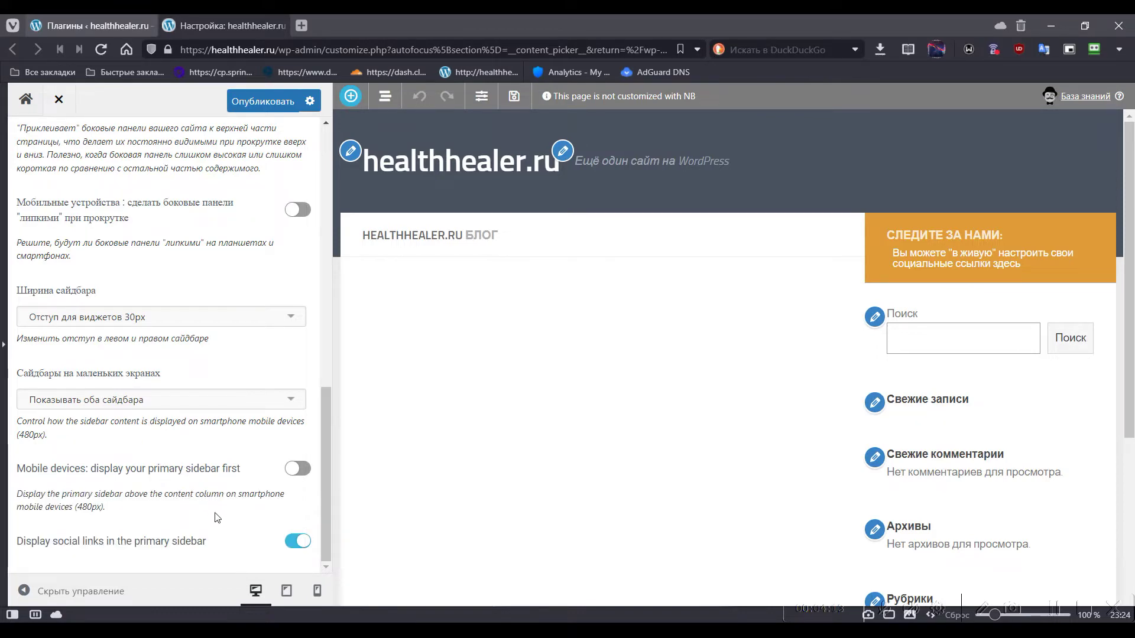
{"action": "scroll", "coordinate": [24, 152], "scroll_direction": "up", "scroll_amount": 10}
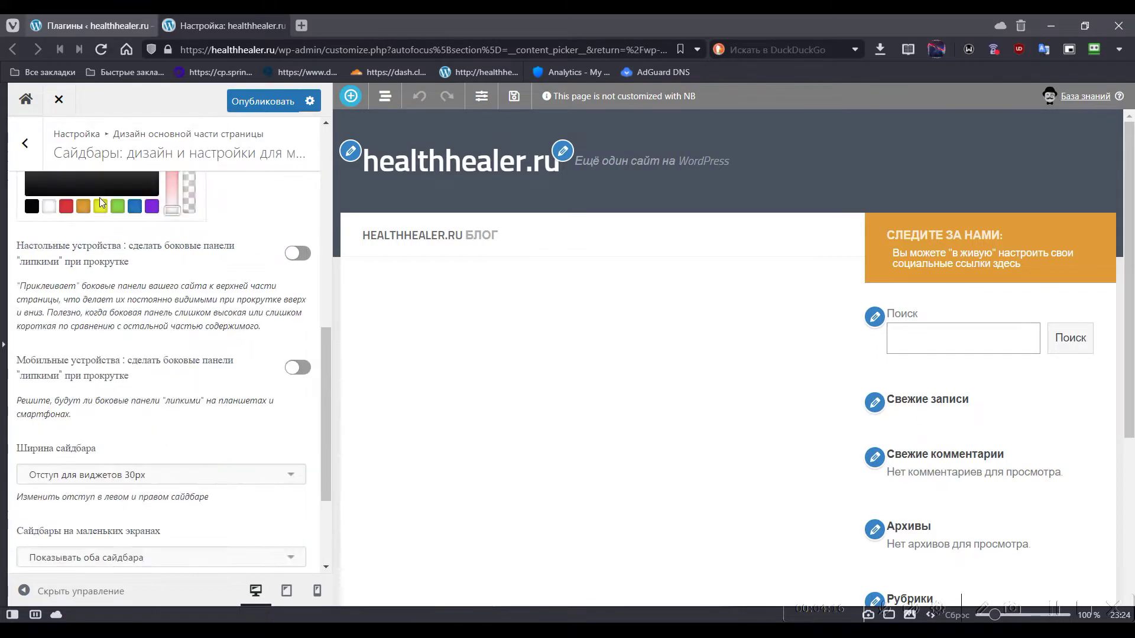
{"action": "left_click", "coordinate": [24, 142]}
- Review the post list design and content settings: category filter, thumbnails, excerpt length, featured posts and post metas
{"action": "left_click", "coordinate": [144, 298]}
{"action": "scroll", "coordinate": [224, 255], "scroll_direction": "down", "scroll_amount": 5}
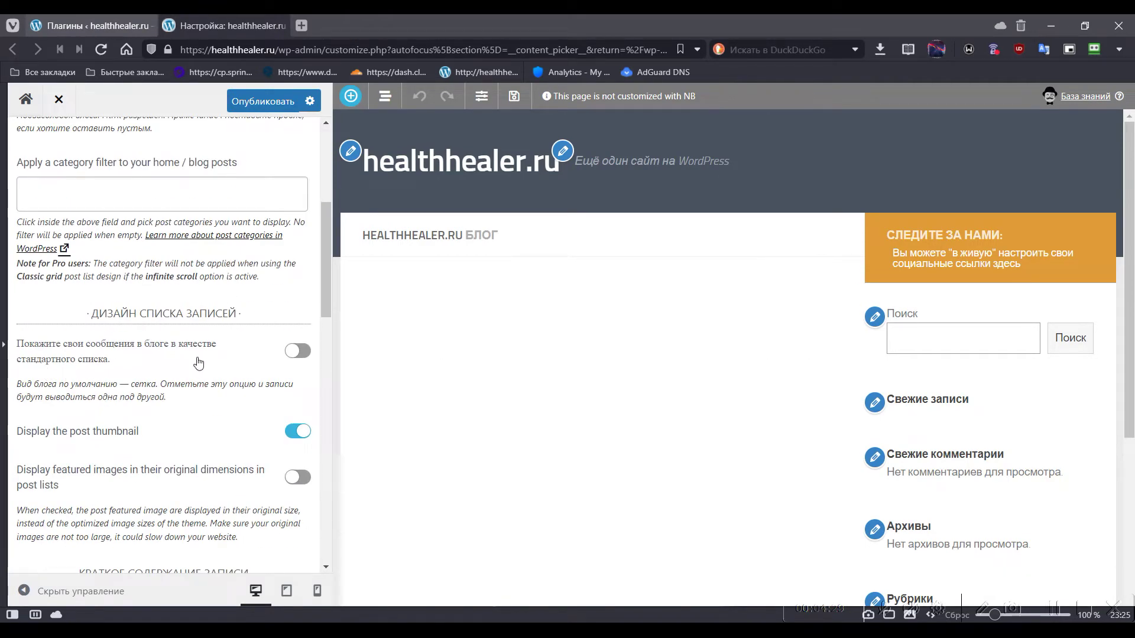
{"action": "scroll", "coordinate": [203, 441], "scroll_direction": "down", "scroll_amount": 4}
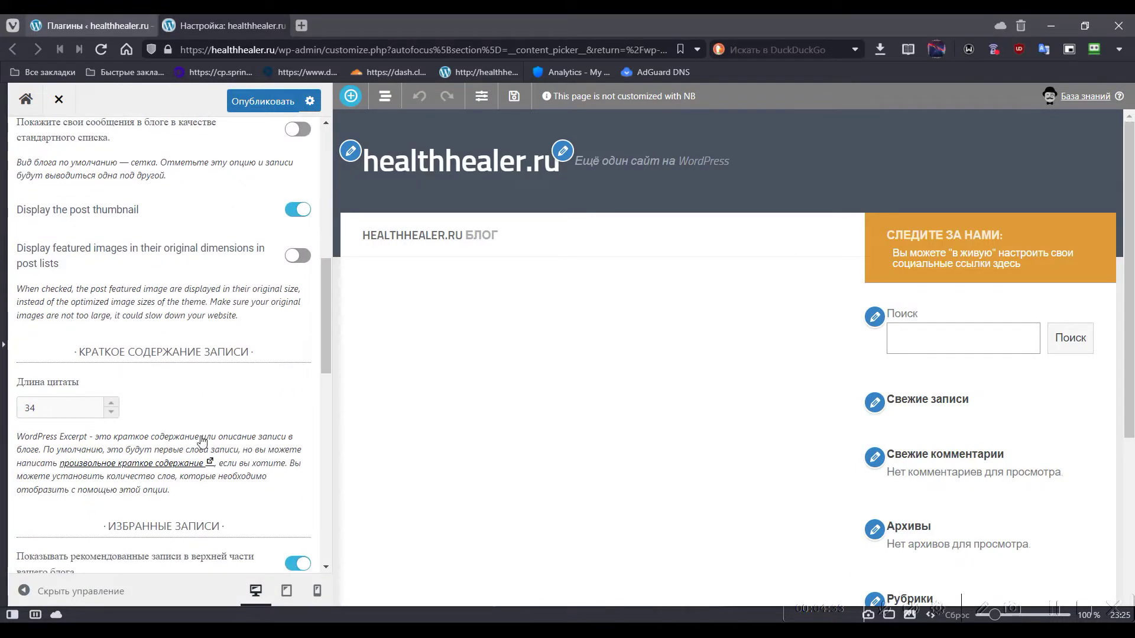
{"action": "scroll", "coordinate": [210, 394], "scroll_direction": "down", "scroll_amount": 4}
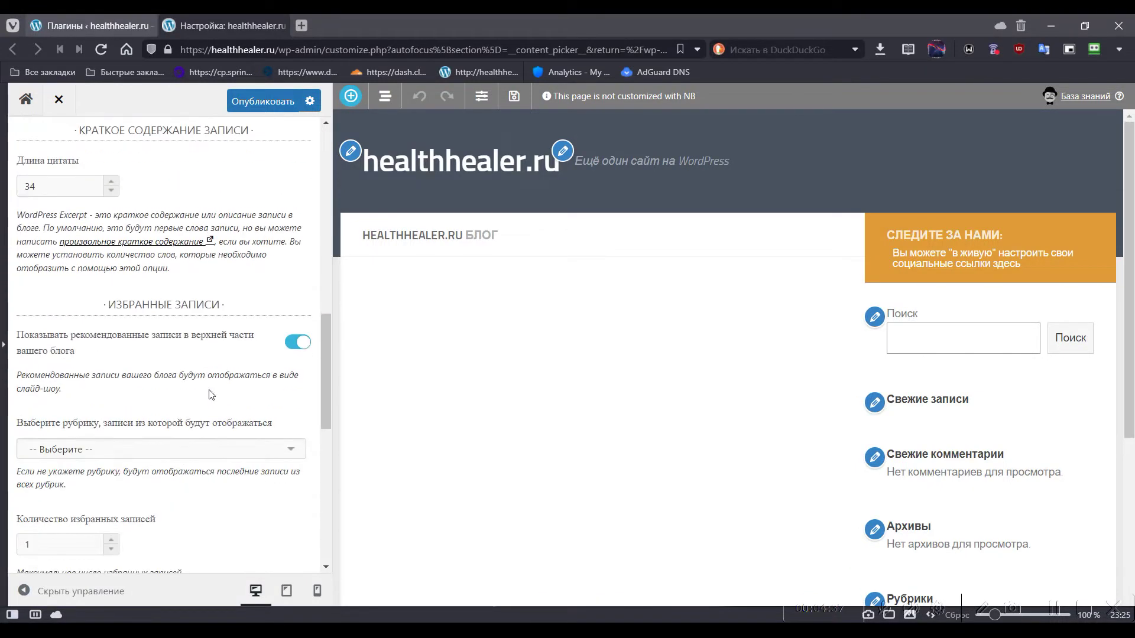
{"action": "left_click", "coordinate": [156, 449]}
{"action": "scroll", "coordinate": [168, 422], "scroll_direction": "down", "scroll_amount": 7}
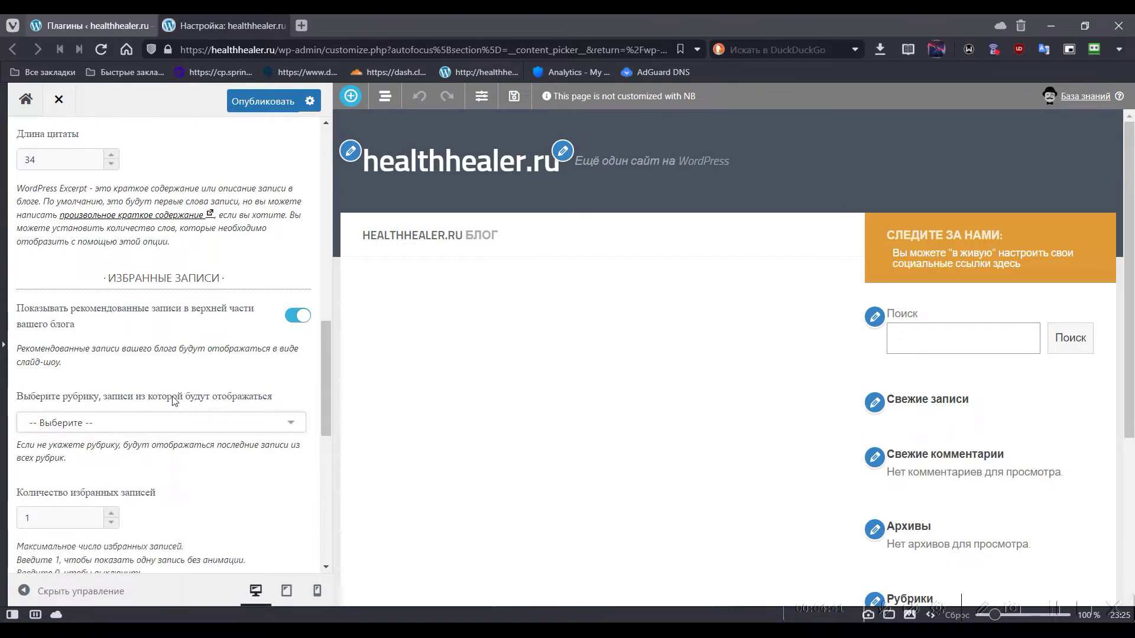
{"action": "scroll", "coordinate": [171, 395], "scroll_direction": "down", "scroll_amount": 3}
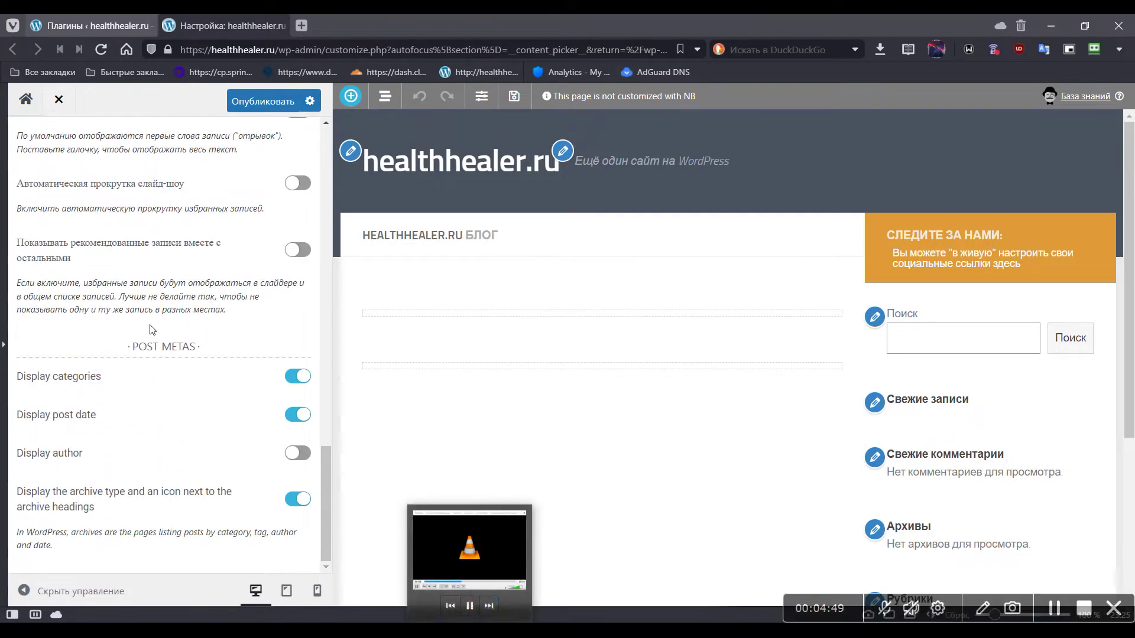
{"action": "scroll", "coordinate": [106, 199], "scroll_direction": "up", "scroll_amount": 10}
{"action": "left_click", "coordinate": [27, 144]}
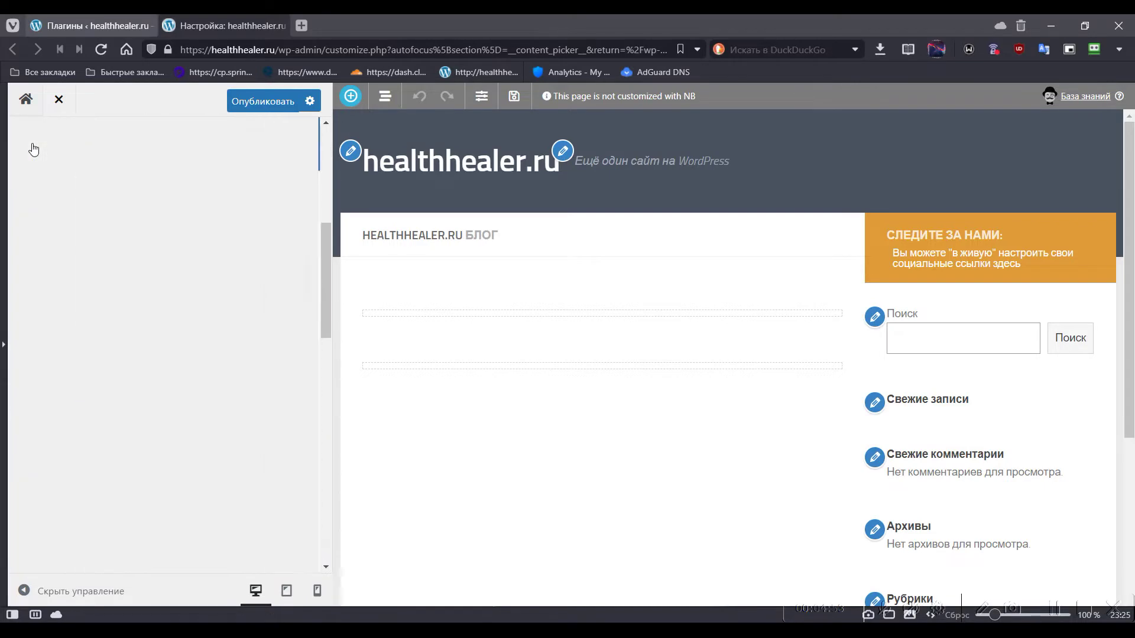
- In Single Pages Settings, translate the Featured image description and enable both Featured image and Used cropped image (max 1320x500 on desktops)
{"action": "left_click", "coordinate": [130, 340]}
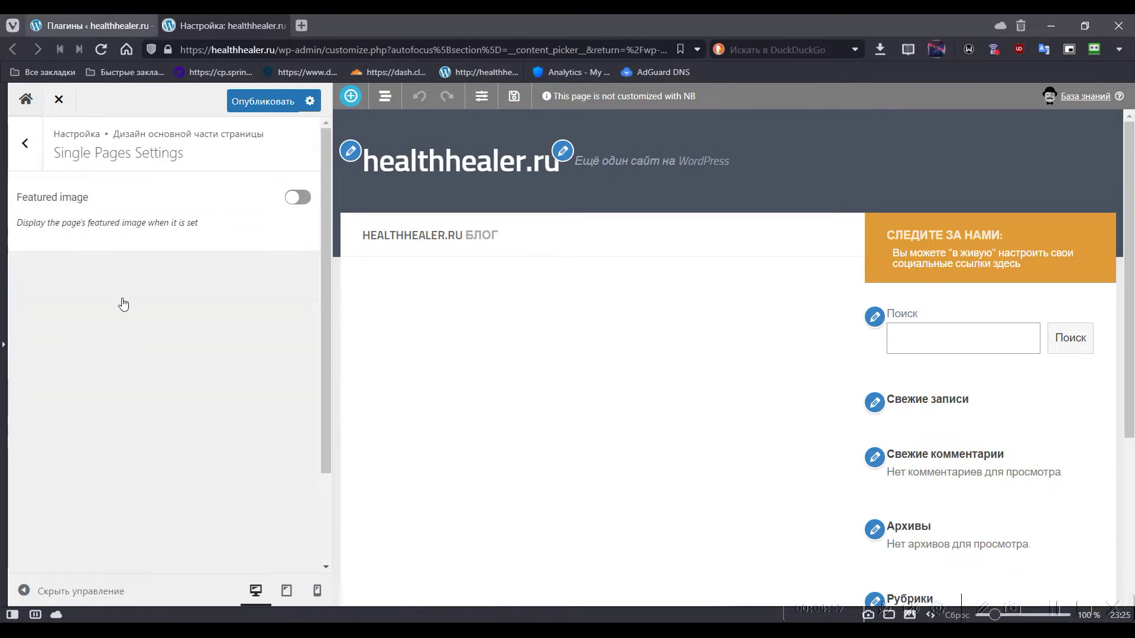
{"action": "left_click_drag", "start_coordinate": [193, 221], "coordinate": [17, 197]}
{"action": "left_click", "coordinate": [223, 290]}
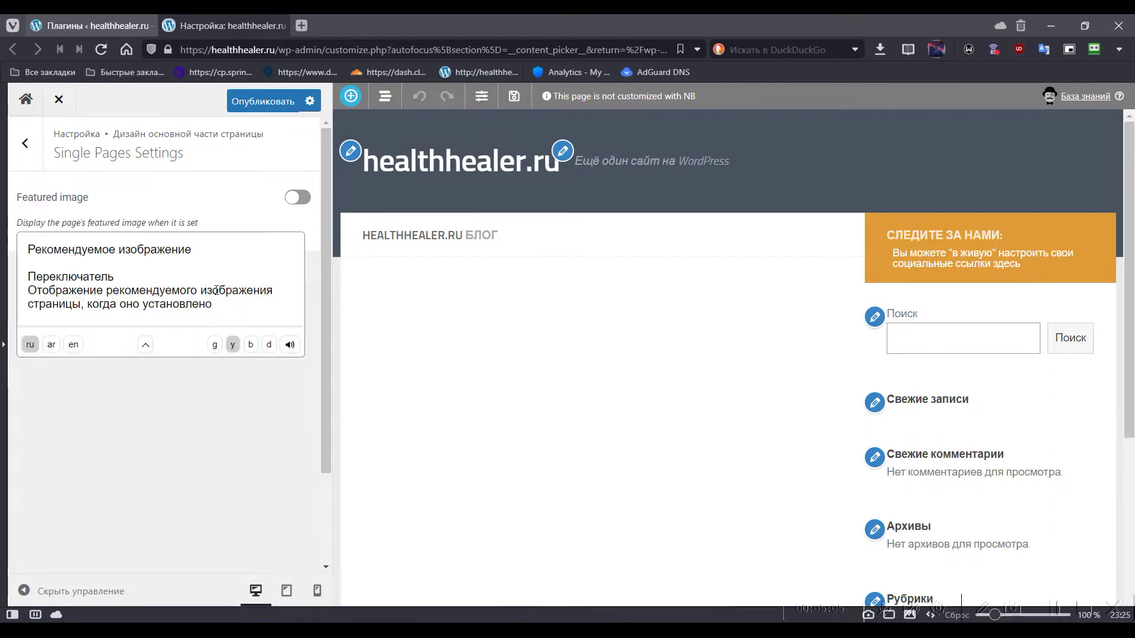
{"action": "left_click", "coordinate": [298, 197]}
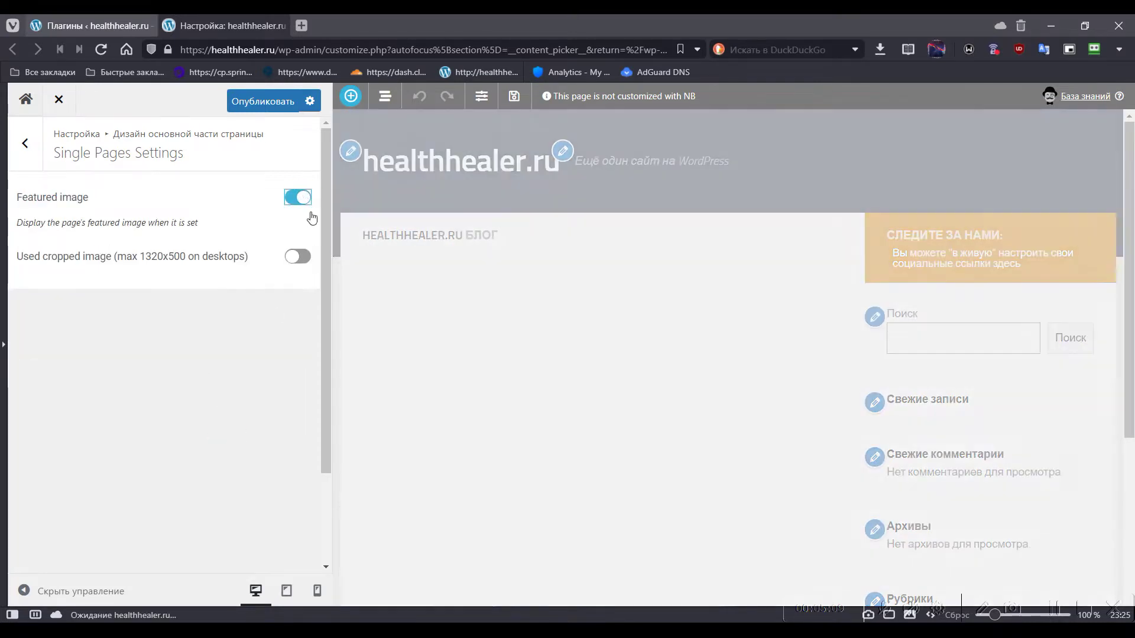
{"action": "left_click", "coordinate": [301, 257]}
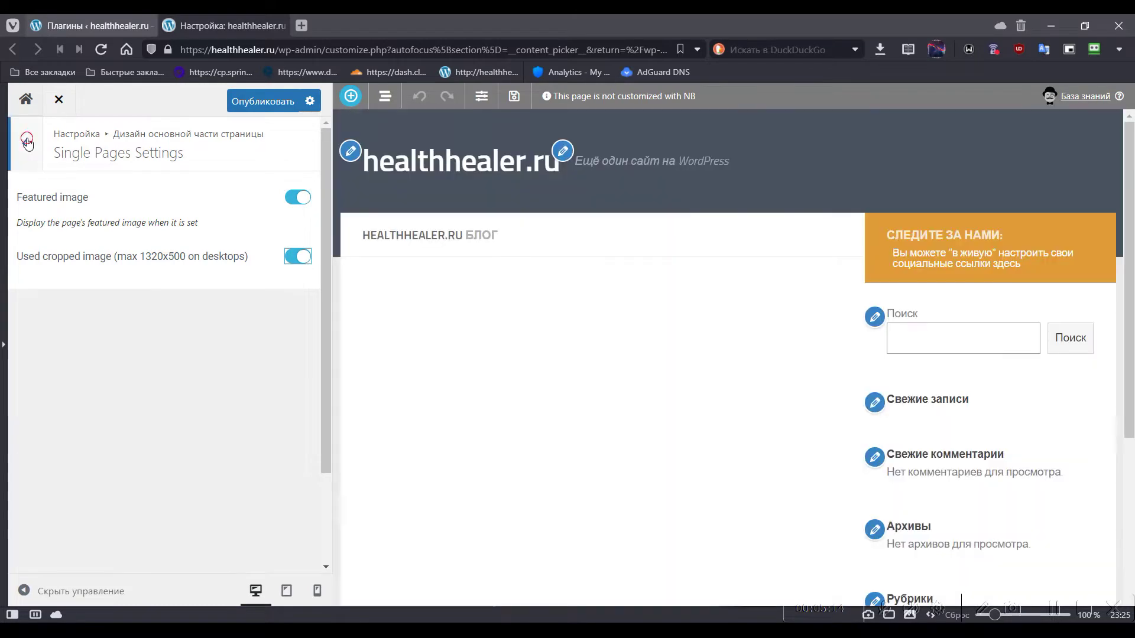
{"action": "left_click", "coordinate": [25, 142]}
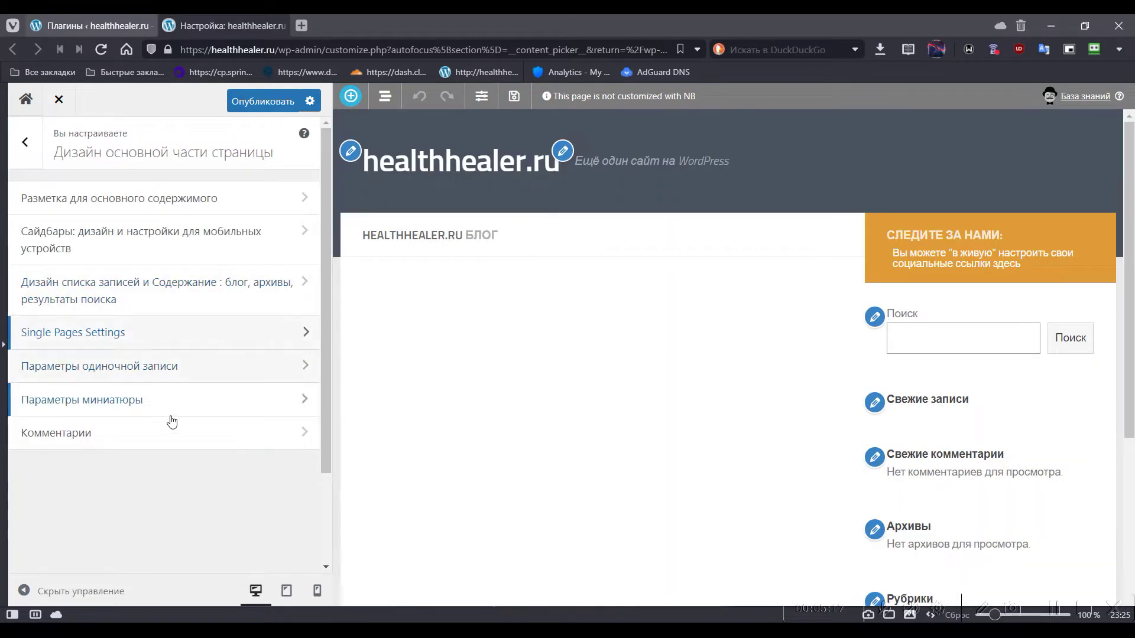
- Review the single post settings (Параметры одиночной записи), including related posts, post navigation and post metas
{"action": "left_click", "coordinate": [164, 372]}
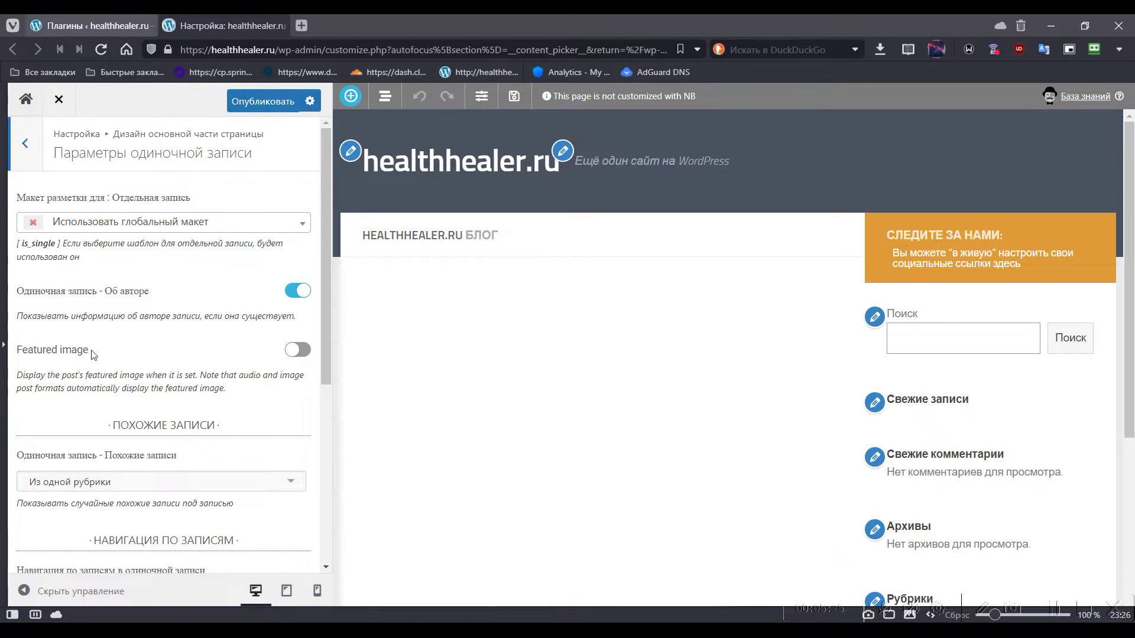
{"action": "scroll", "coordinate": [195, 385], "scroll_direction": "down", "scroll_amount": 5}
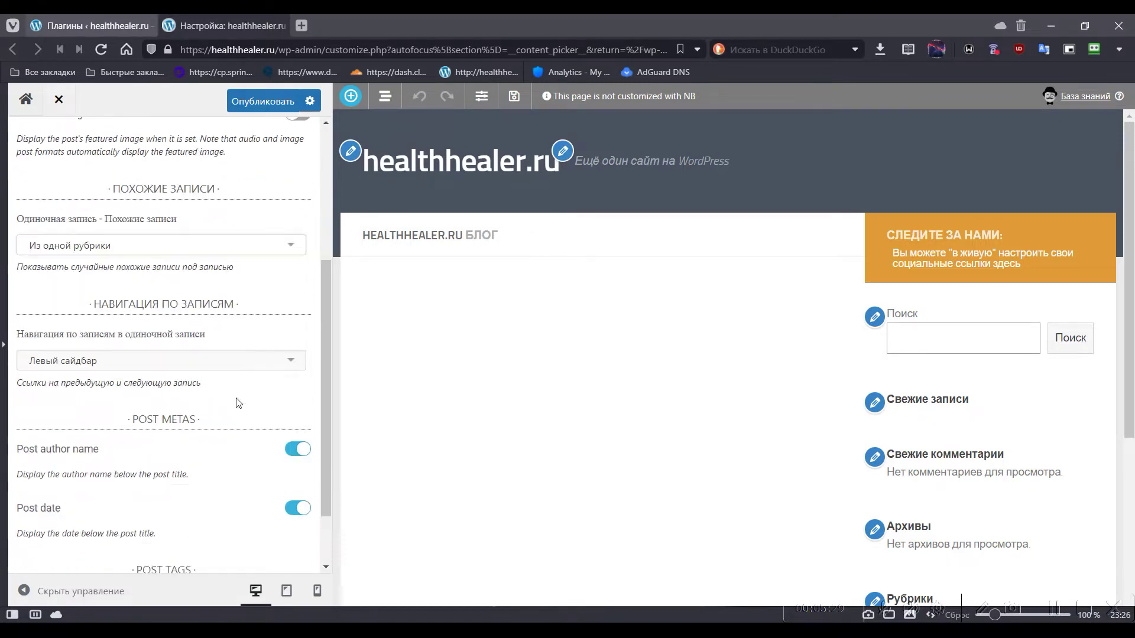
{"action": "scroll", "coordinate": [236, 402], "scroll_direction": "up", "scroll_amount": 10}
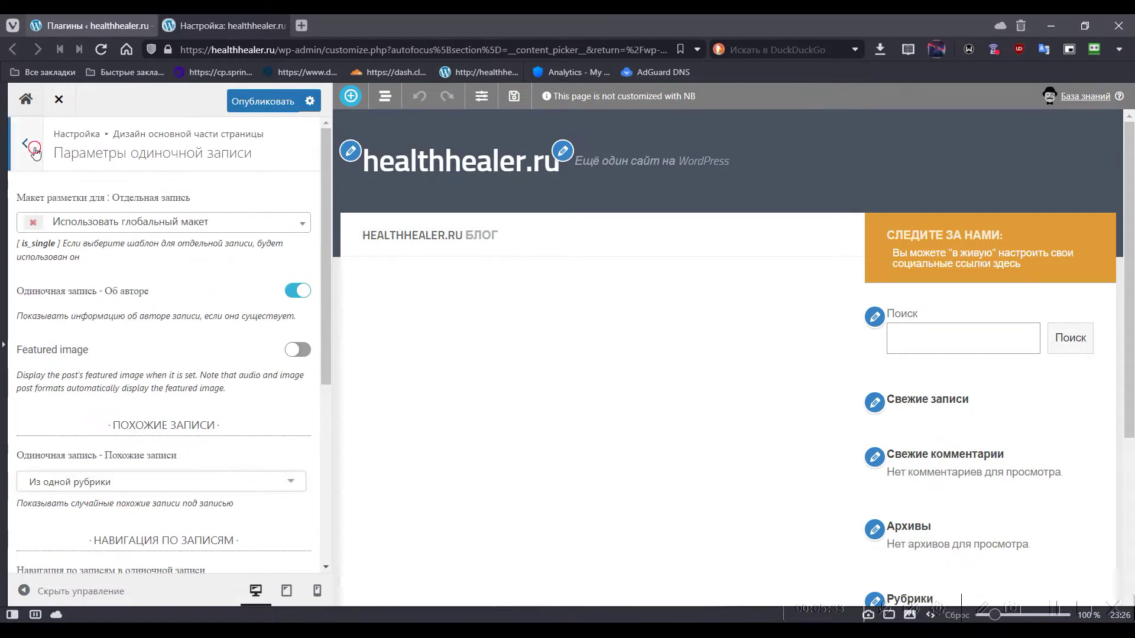
{"action": "left_click", "coordinate": [26, 135]}
- Check the thumbnail settings (Параметры миниатюры) and the comment settings (Комментарии), and return to the main customizer list
{"action": "left_click", "coordinate": [143, 405]}
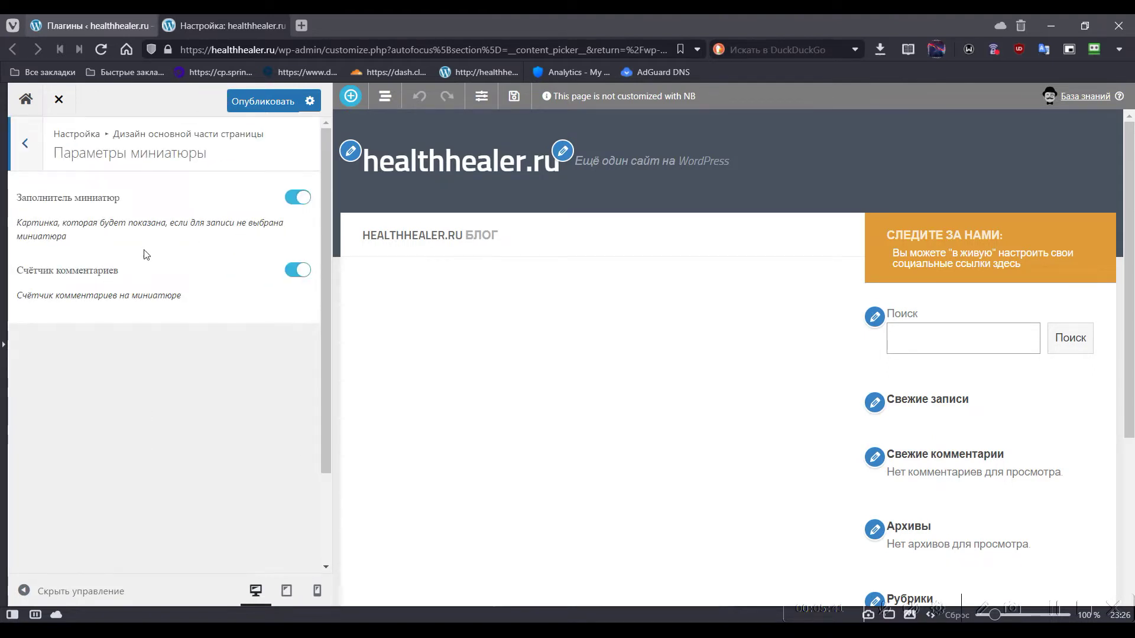
{"action": "key", "text": "Escape"}
{"action": "left_click", "coordinate": [91, 435]}
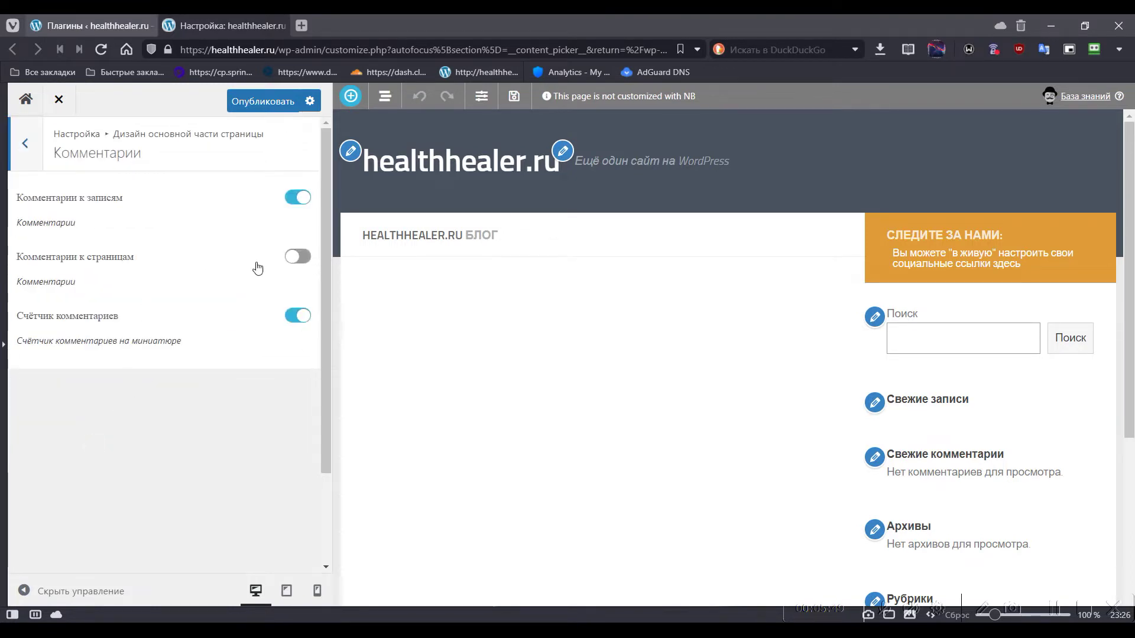
{"action": "left_click", "coordinate": [18, 143]}
{"action": "left_click", "coordinate": [19, 143]}
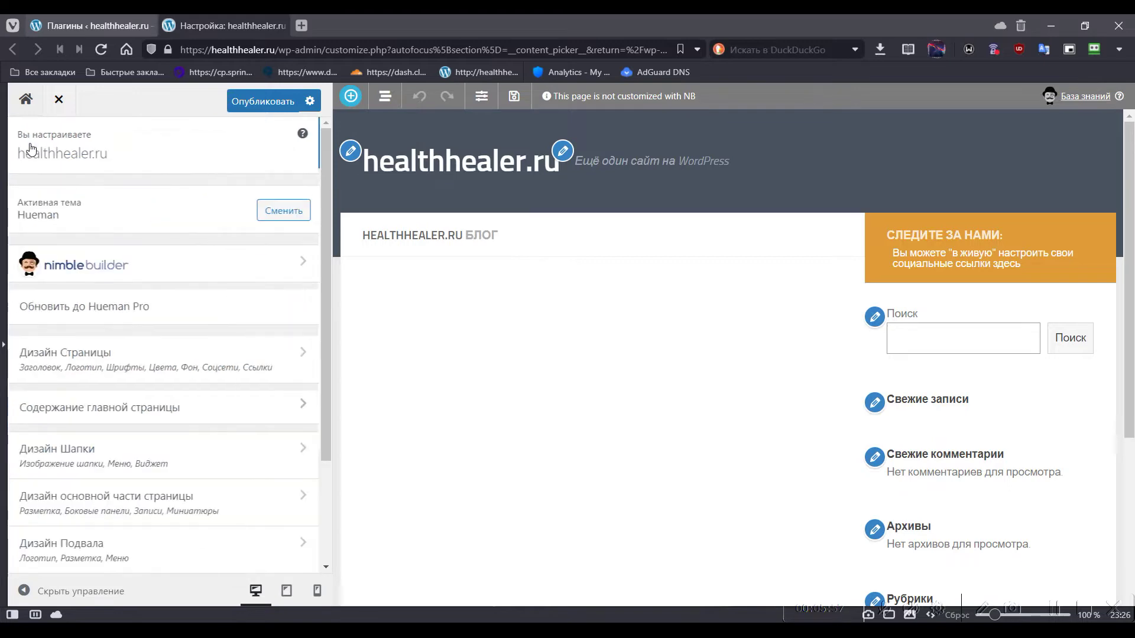
- Review the footer design settings (Дизайн Подвала), translate the "Expand submenus on click" label, and return to the main customizer list
{"action": "scroll", "coordinate": [89, 237], "scroll_direction": "down", "scroll_amount": 3}
{"action": "left_click", "coordinate": [175, 422]}
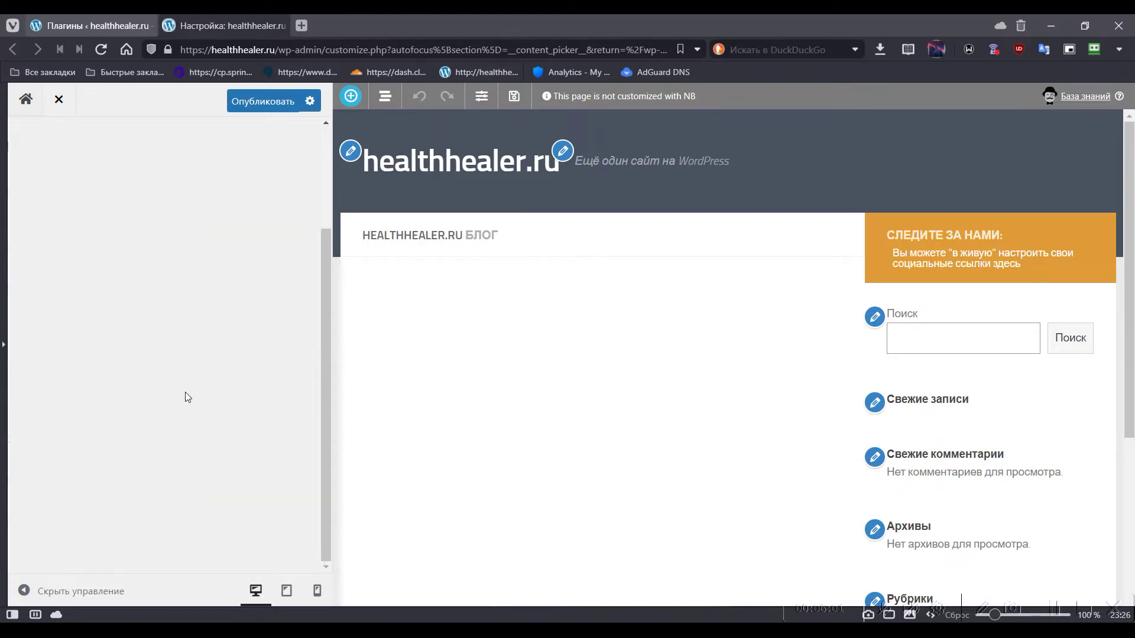
{"action": "left_click", "coordinate": [161, 204]}
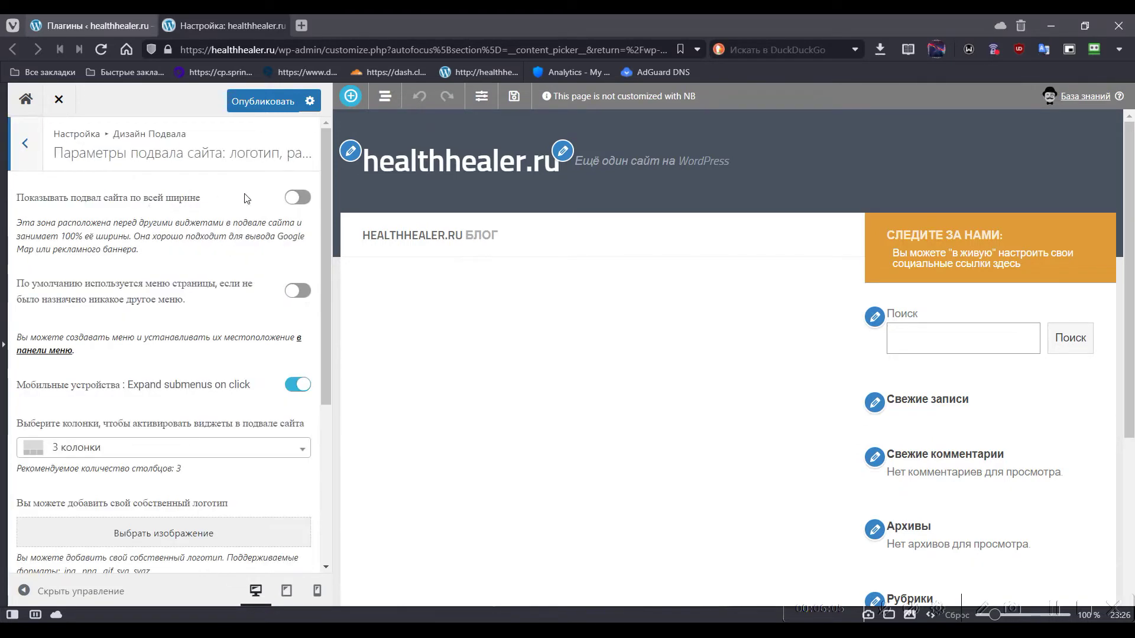
{"action": "scroll", "coordinate": [178, 357], "scroll_direction": "down", "scroll_amount": 1}
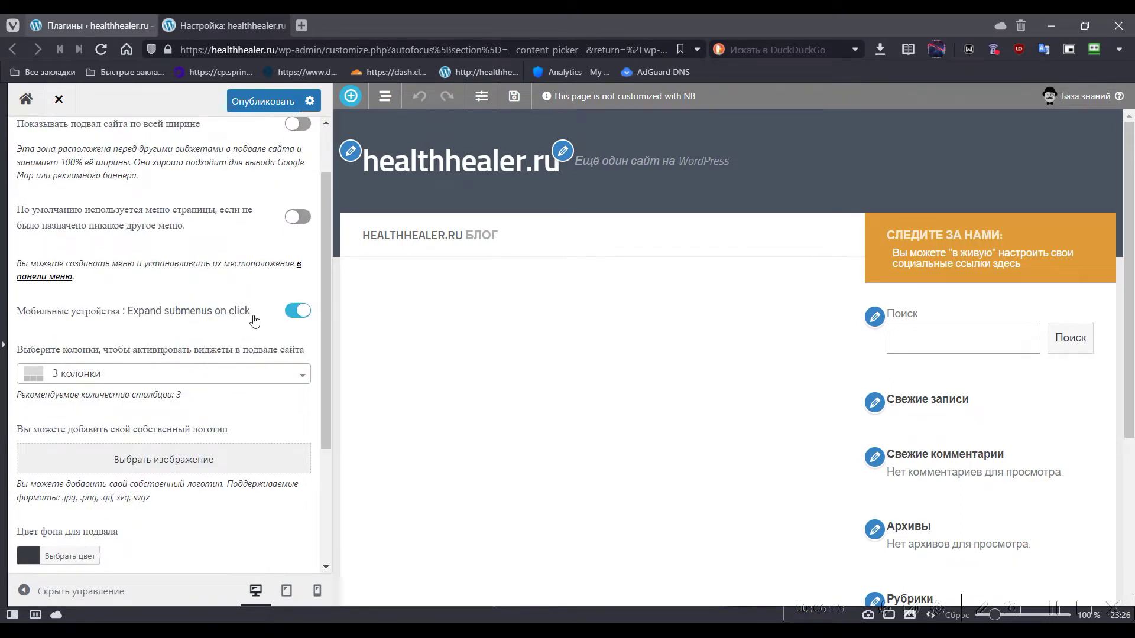
{"action": "left_click_drag", "start_coordinate": [13, 313], "coordinate": [255, 320]}
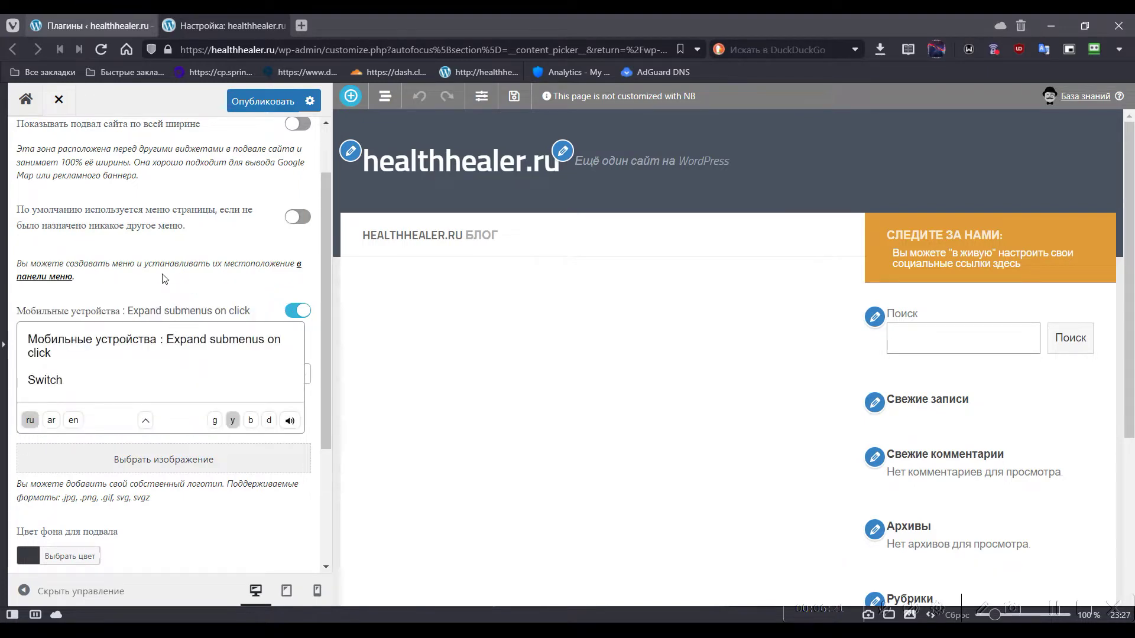
{"action": "scroll", "coordinate": [165, 279], "scroll_direction": "down", "scroll_amount": 3}
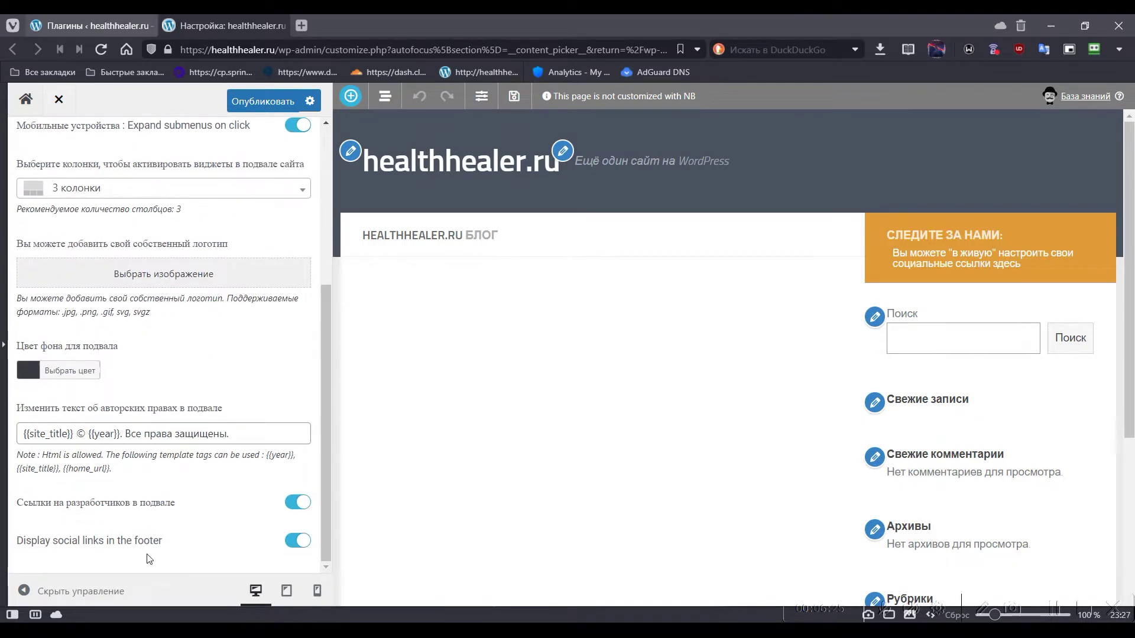
{"action": "scroll", "coordinate": [149, 559], "scroll_direction": "up", "scroll_amount": 5}
{"action": "left_click", "coordinate": [23, 148]}
{"action": "left_click", "coordinate": [24, 149]}
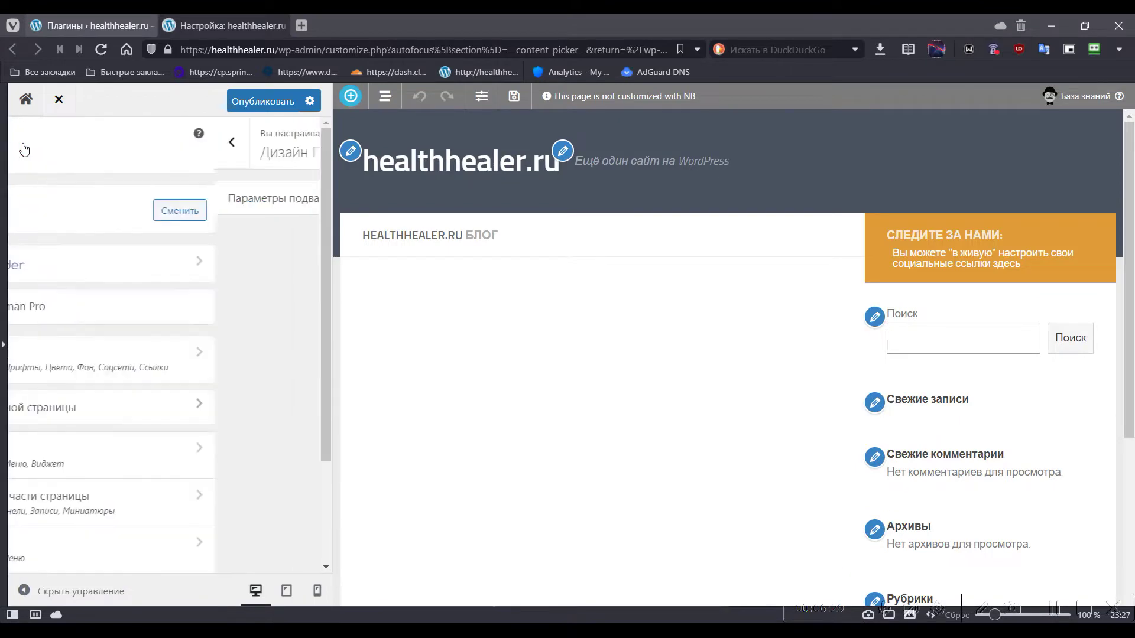
- Look at the menu section (Меню) with its menu locations and return to the main customizer list
{"action": "scroll", "coordinate": [96, 421], "scroll_direction": "down", "scroll_amount": 2}
{"action": "left_click", "coordinate": [92, 467]}
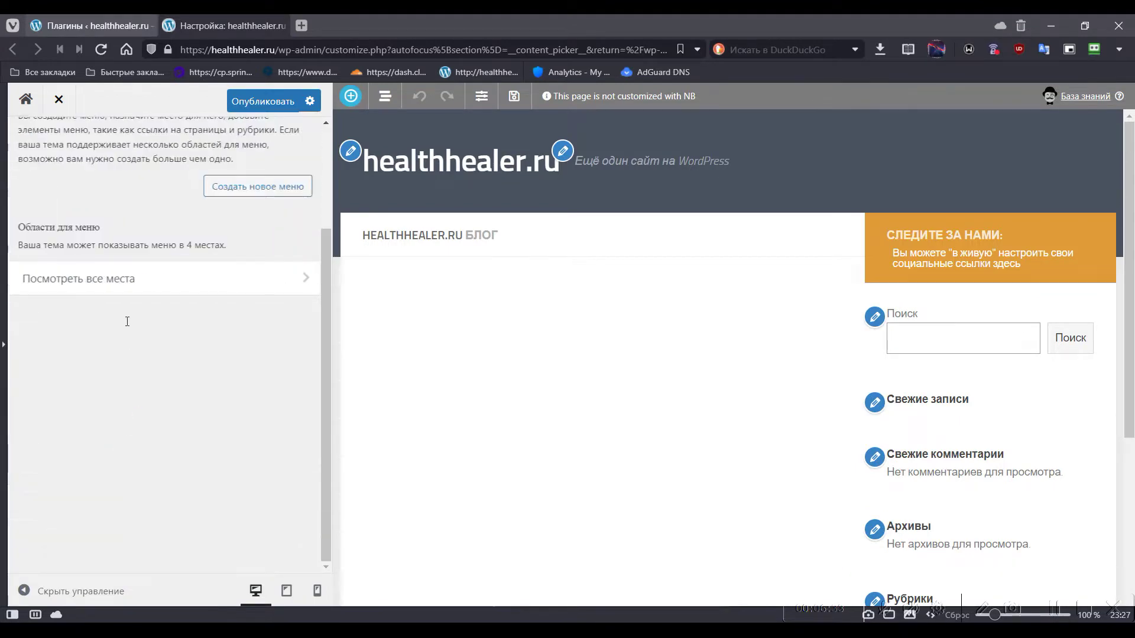
{"action": "left_click", "coordinate": [24, 145]}
- Under Динамические сайдбары и виджеты, check the Основные widget area and open Создание и управление зонами виджетов
{"action": "scroll", "coordinate": [193, 364], "scroll_direction": "down", "scroll_amount": 3}
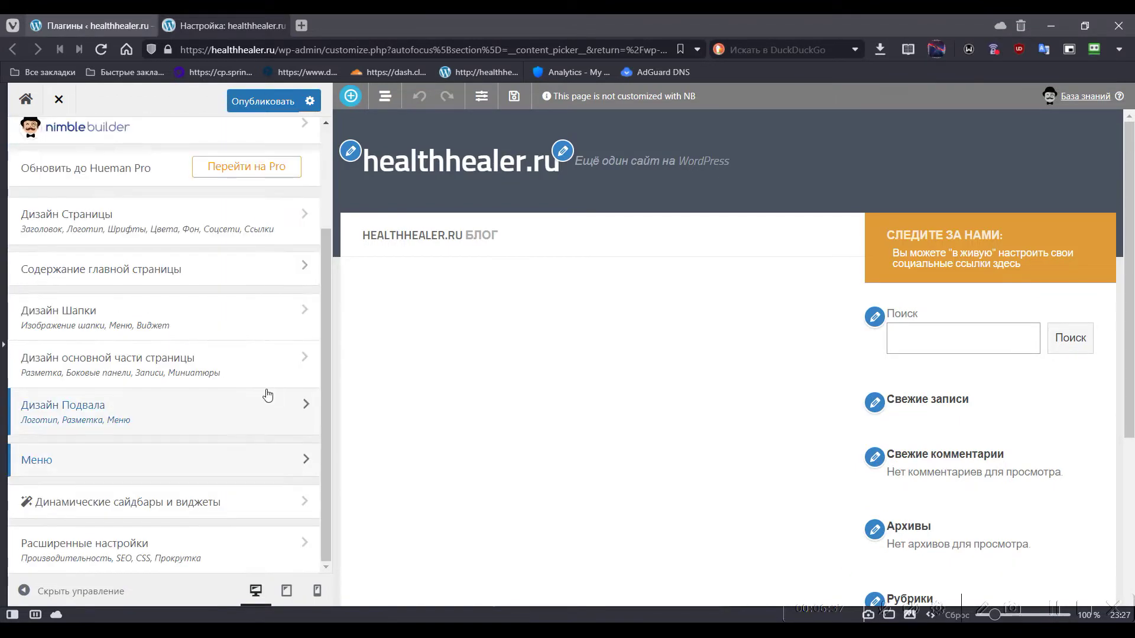
{"action": "left_click", "coordinate": [187, 503]}
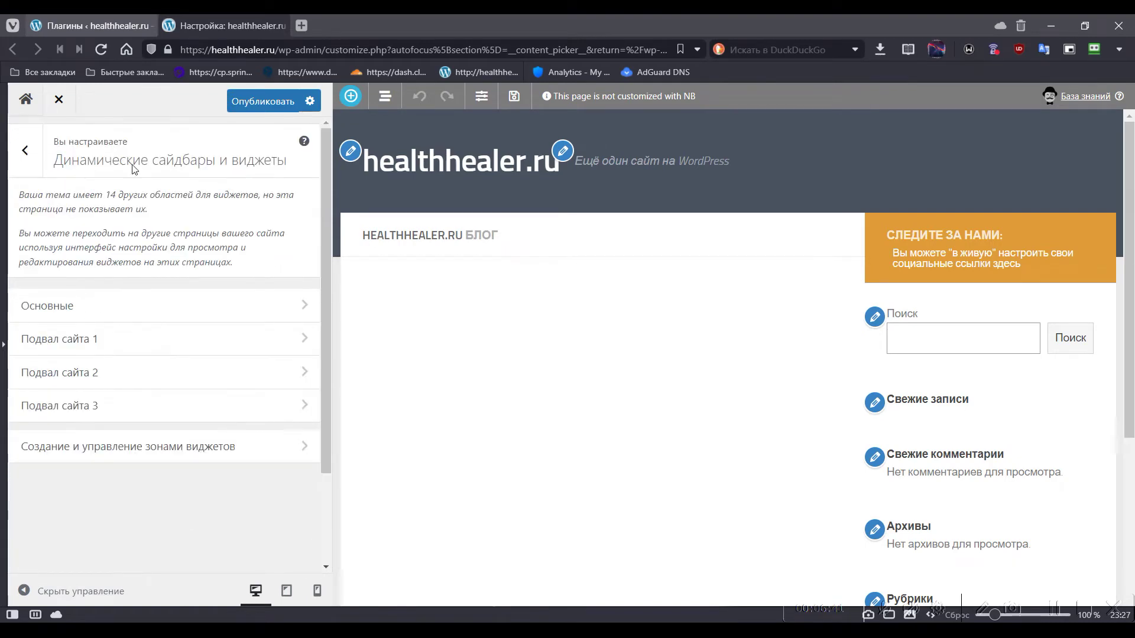
{"action": "left_click", "coordinate": [125, 309]}
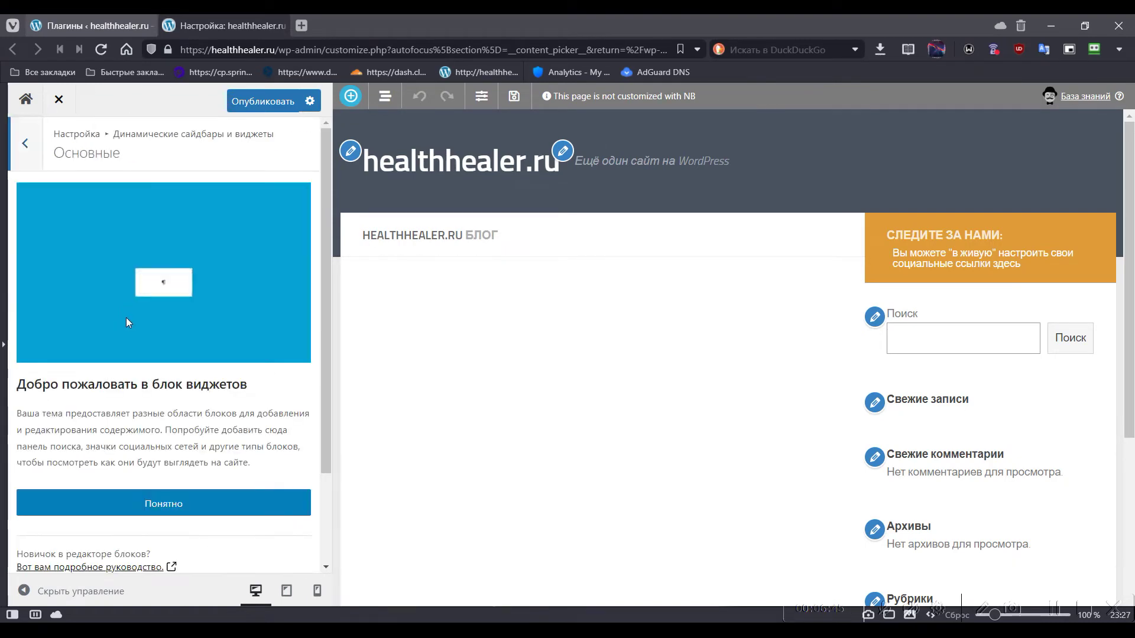
{"action": "scroll", "coordinate": [167, 488], "scroll_direction": "down", "scroll_amount": 1}
{"action": "scroll", "coordinate": [64, 182], "scroll_direction": "up", "scroll_amount": 2}
{"action": "left_click", "coordinate": [23, 142]}
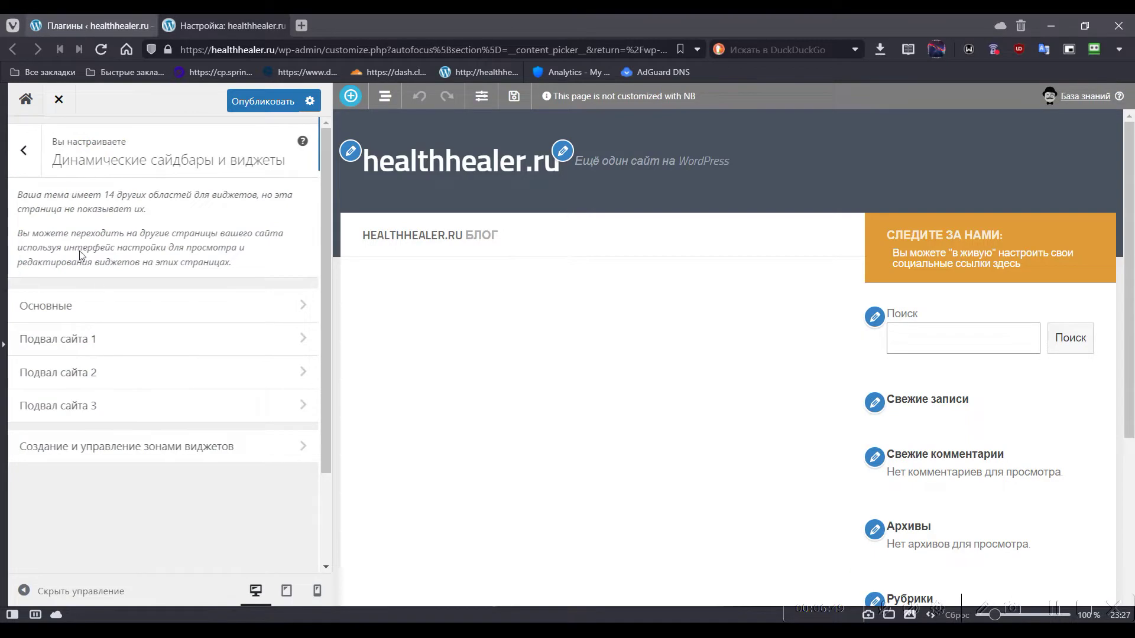
{"action": "left_click", "coordinate": [152, 446]}
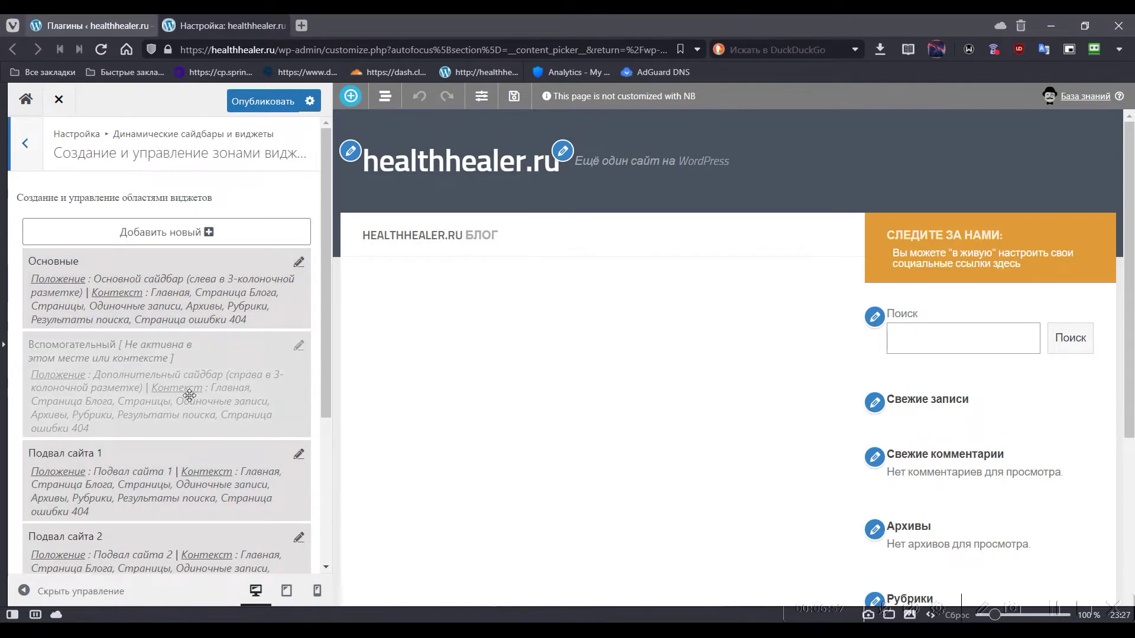
- Review the existing widget zones and the form for adding a new one, and return to the main customizer list
{"action": "scroll", "coordinate": [188, 393], "scroll_direction": "down", "scroll_amount": 4}
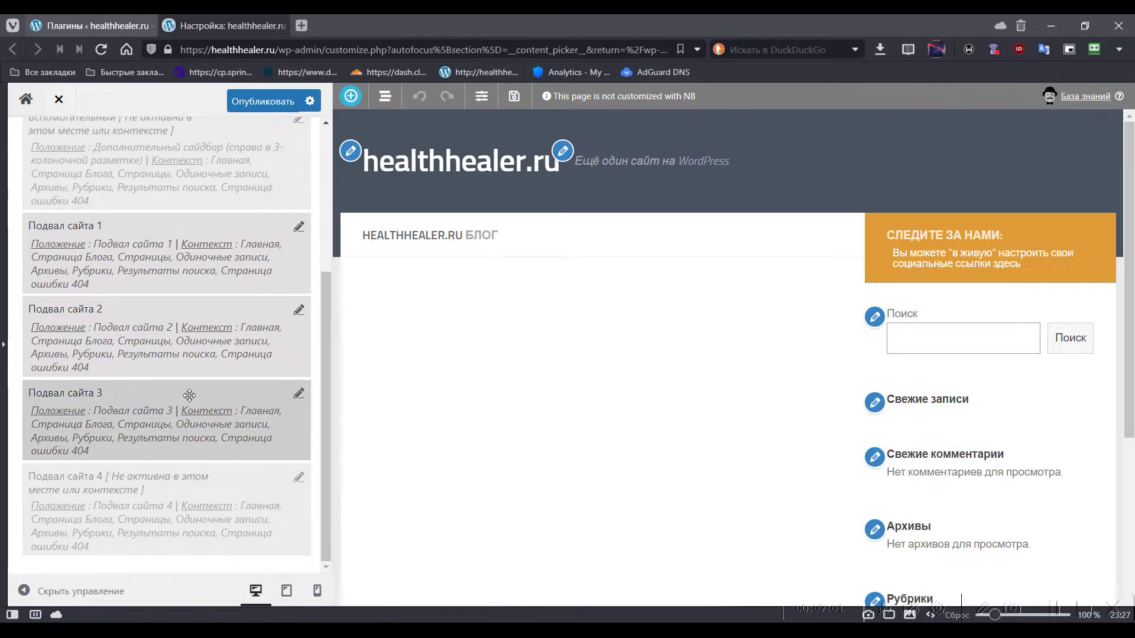
{"action": "scroll", "coordinate": [189, 390], "scroll_direction": "up", "scroll_amount": 5}
{"action": "left_click", "coordinate": [183, 233]}
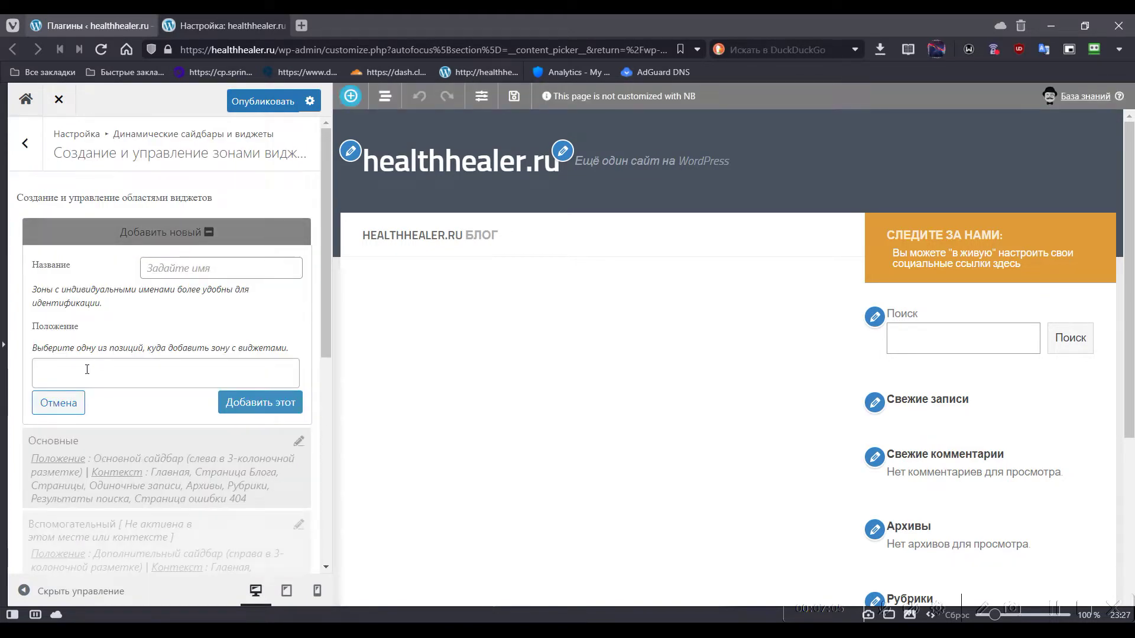
{"action": "left_click", "coordinate": [25, 145]}
{"action": "left_click", "coordinate": [25, 146]}
- Under Расширенные настройки, check the mobile device settings (Мобильные Устройства) and the search results settings (Результаты поиска)
{"action": "scroll", "coordinate": [228, 459], "scroll_direction": "down", "scroll_amount": 3}
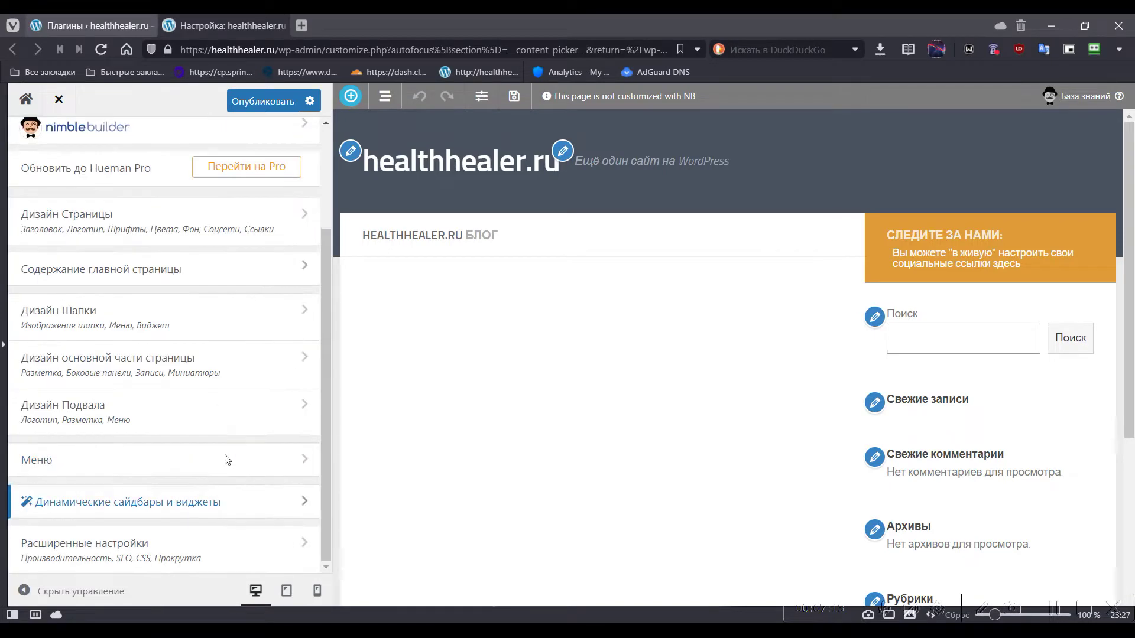
{"action": "left_click", "coordinate": [183, 549]}
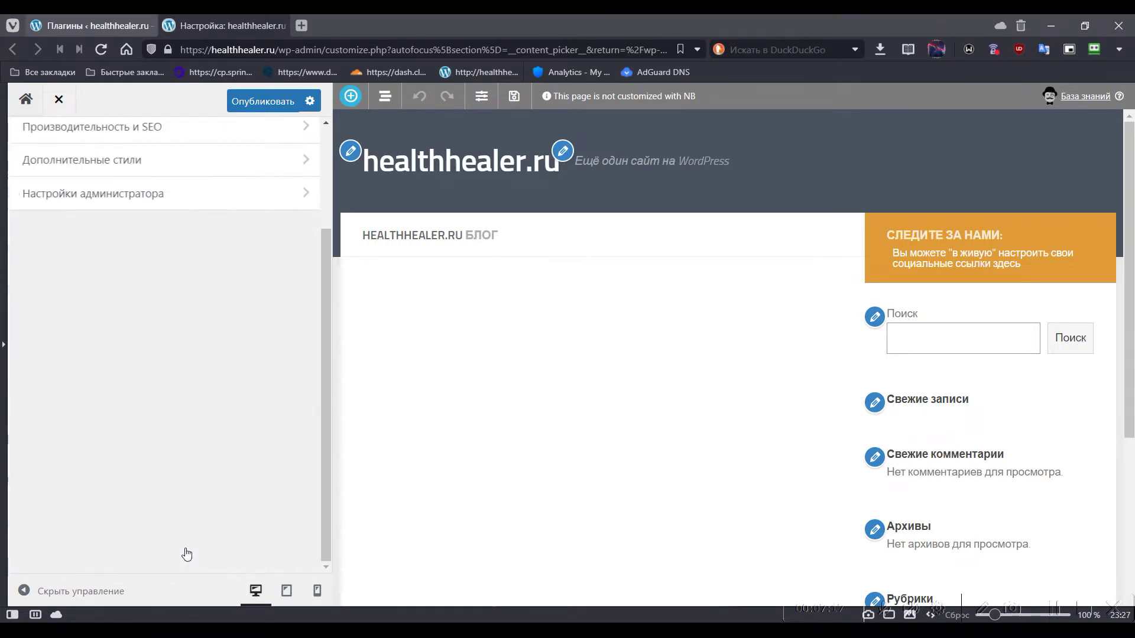
{"action": "left_click", "coordinate": [125, 199]}
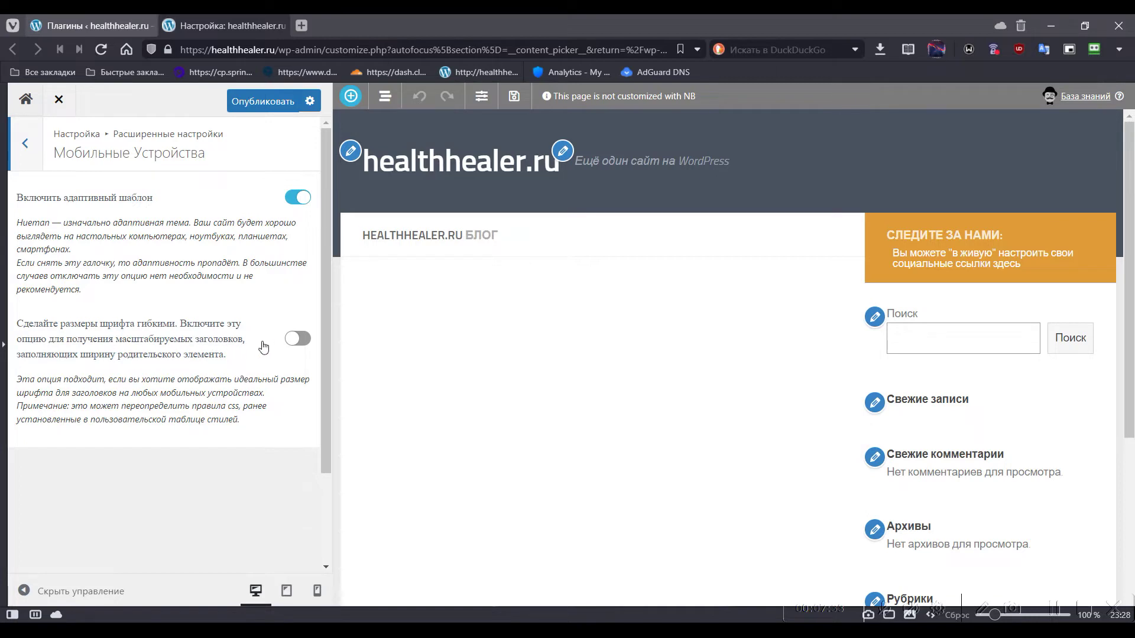
{"action": "left_click", "coordinate": [30, 142]}
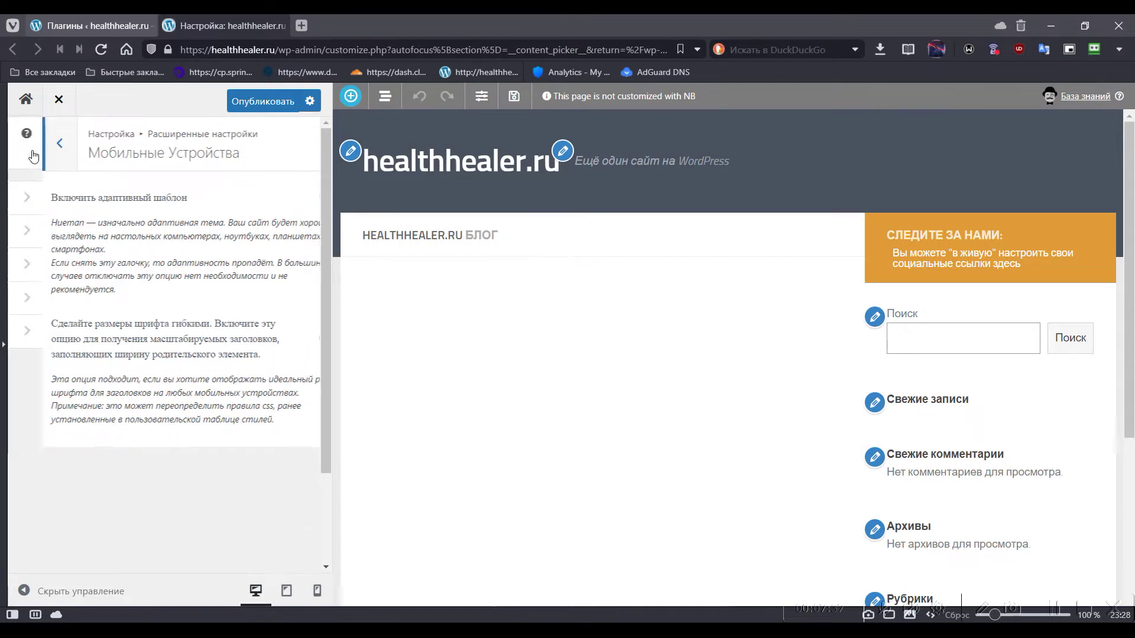
{"action": "left_click", "coordinate": [173, 239]}
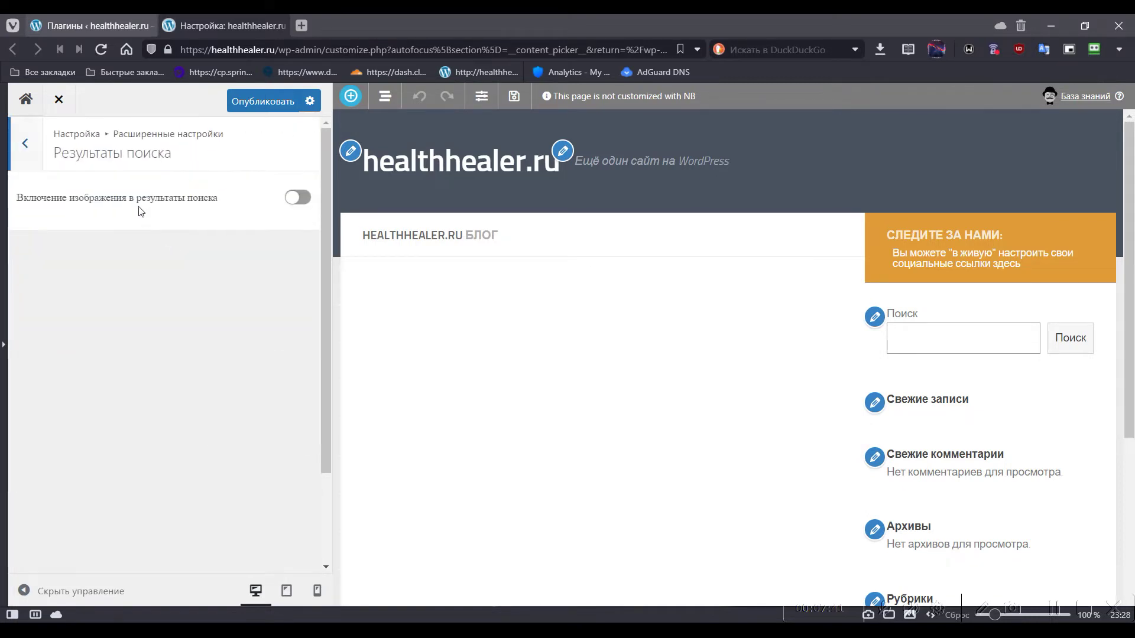
{"action": "left_click", "coordinate": [27, 144]}
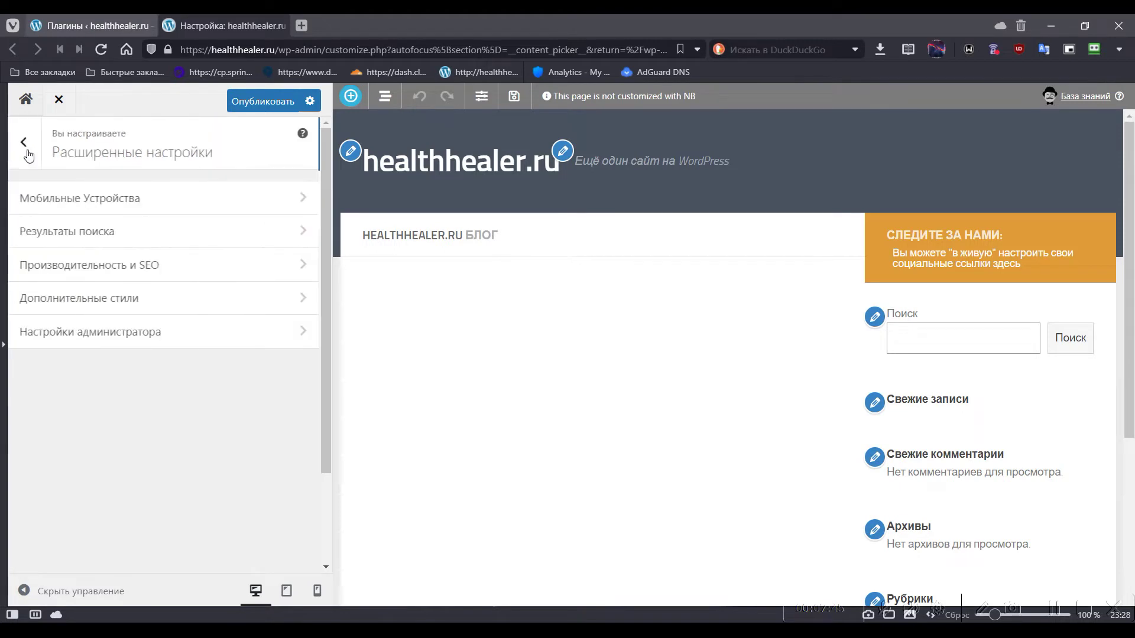
- In Производительность и SEO, enable image loading on scroll (Загрузка изображений при прокрутке) and mobile device detection (Обнаружение мобильных устройств)
{"action": "left_click", "coordinate": [122, 267]}
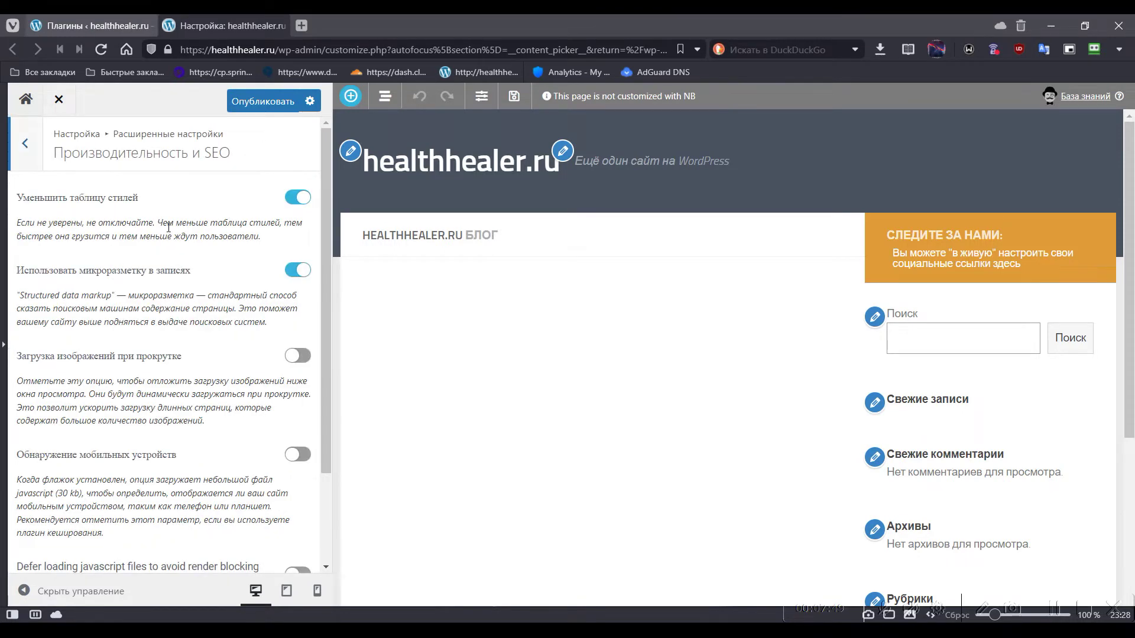
{"action": "scroll", "coordinate": [225, 352], "scroll_direction": "down", "scroll_amount": 2}
{"action": "scroll", "coordinate": [137, 269], "scroll_direction": "up", "scroll_amount": 2}
{"action": "left_click", "coordinate": [300, 356]}
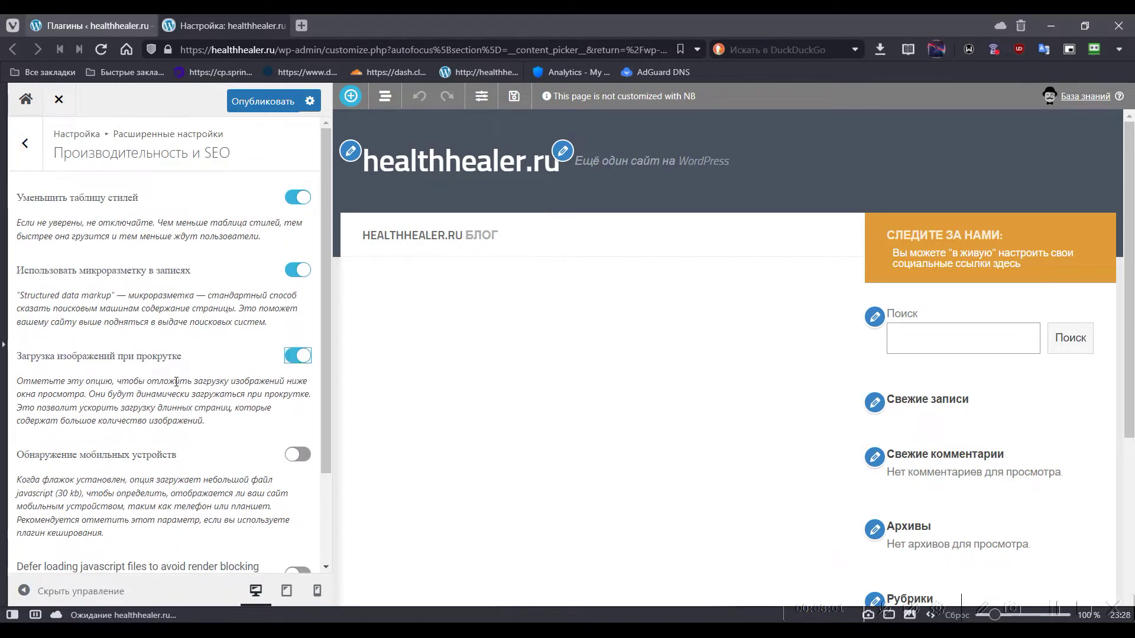
{"action": "scroll", "coordinate": [147, 390], "scroll_direction": "down", "scroll_amount": 1}
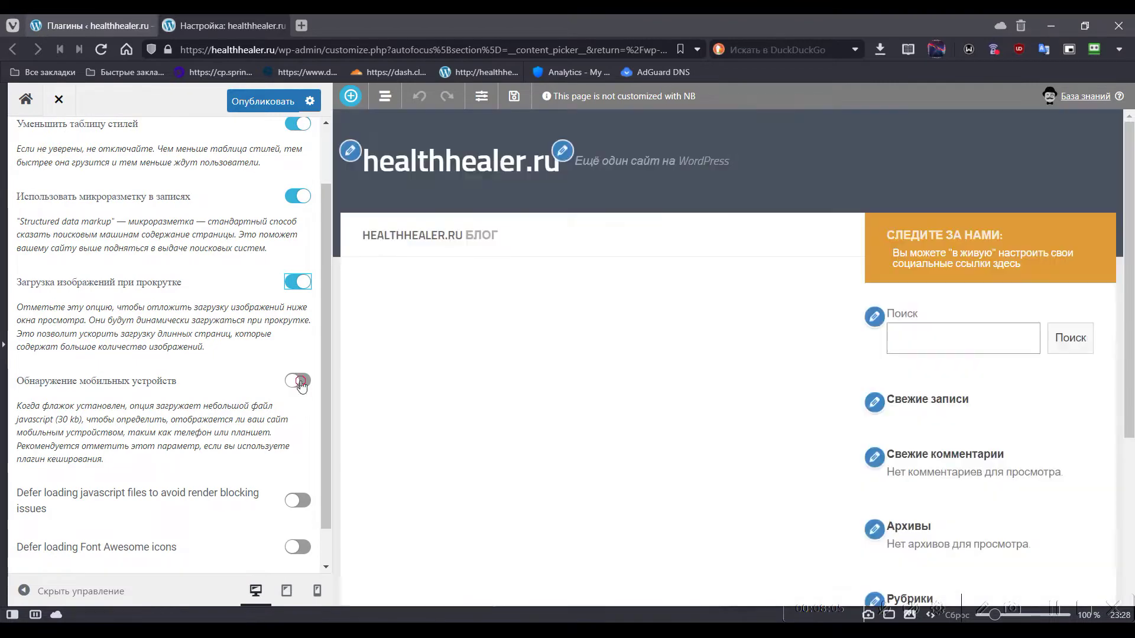
{"action": "left_click", "coordinate": [298, 380]}
- Translate the JavaScript deferral label, enable deferred loading of JavaScript files and Font Awesome icons, and publish the changes
{"action": "triple_click", "coordinate": [75, 515]}
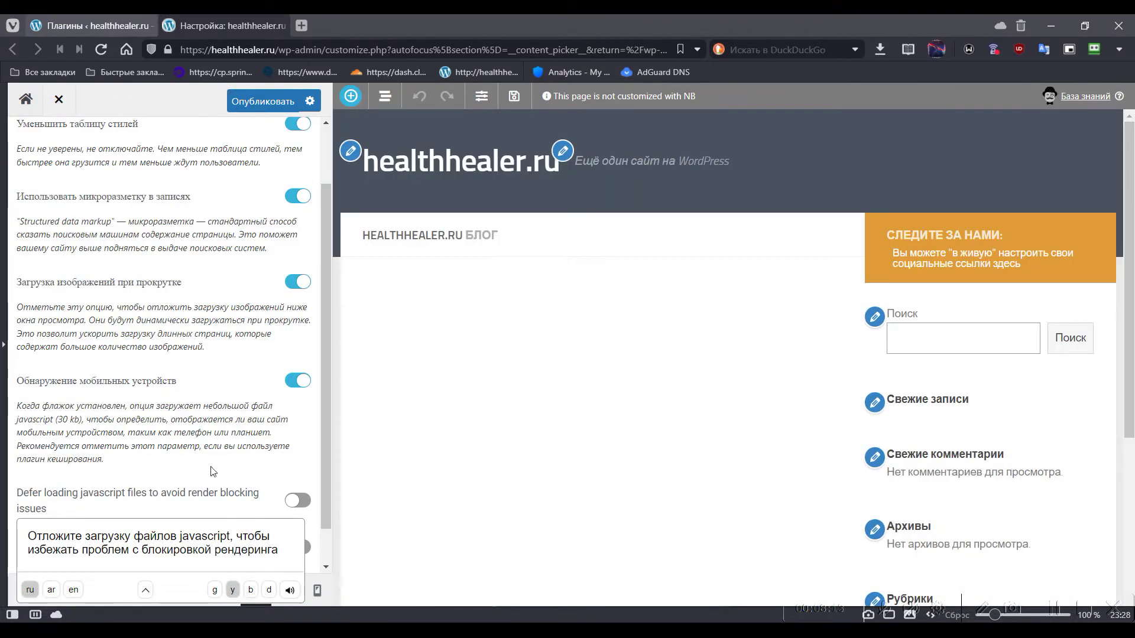
{"action": "left_click", "coordinate": [303, 504]}
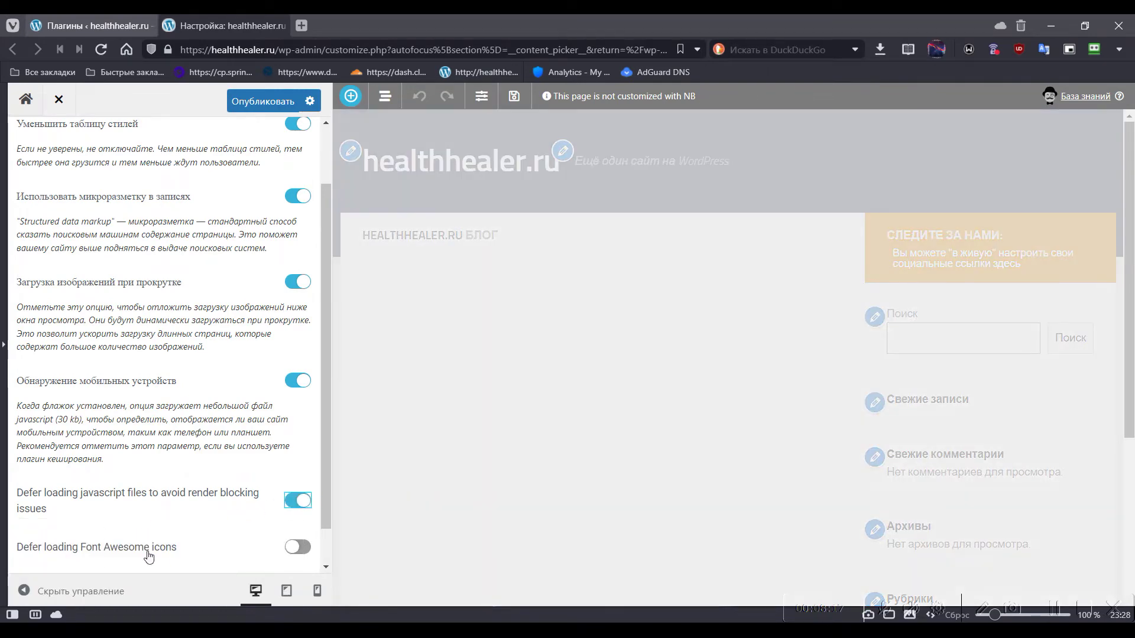
{"action": "left_click", "coordinate": [278, 101]}
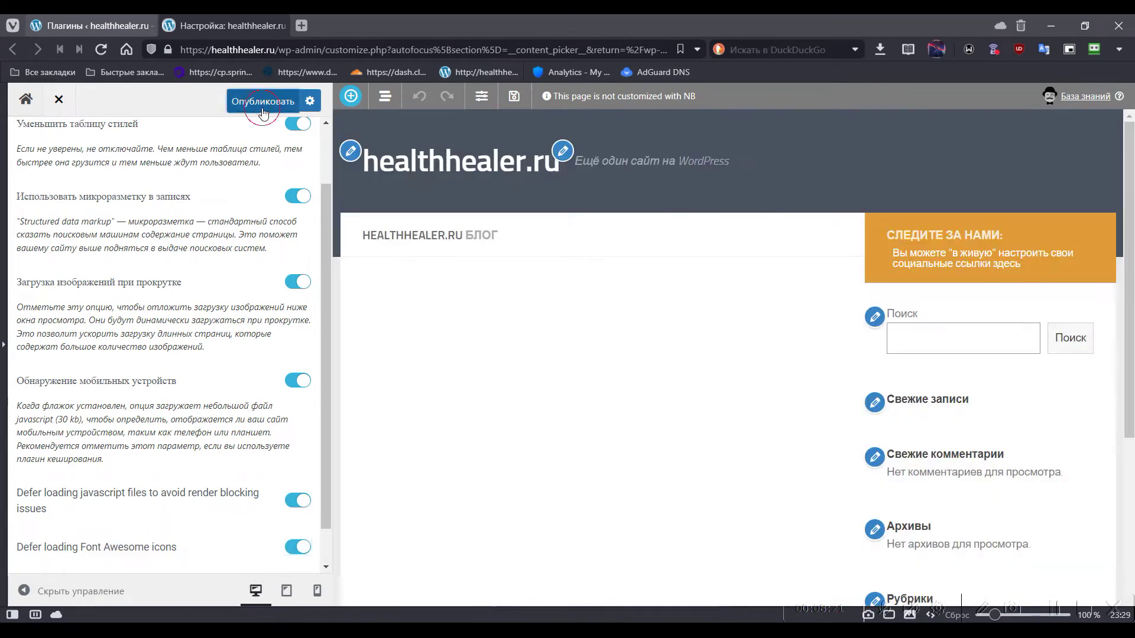
{"action": "scroll", "coordinate": [35, 125], "scroll_direction": "up", "scroll_amount": 2}
{"action": "left_click", "coordinate": [38, 155]}
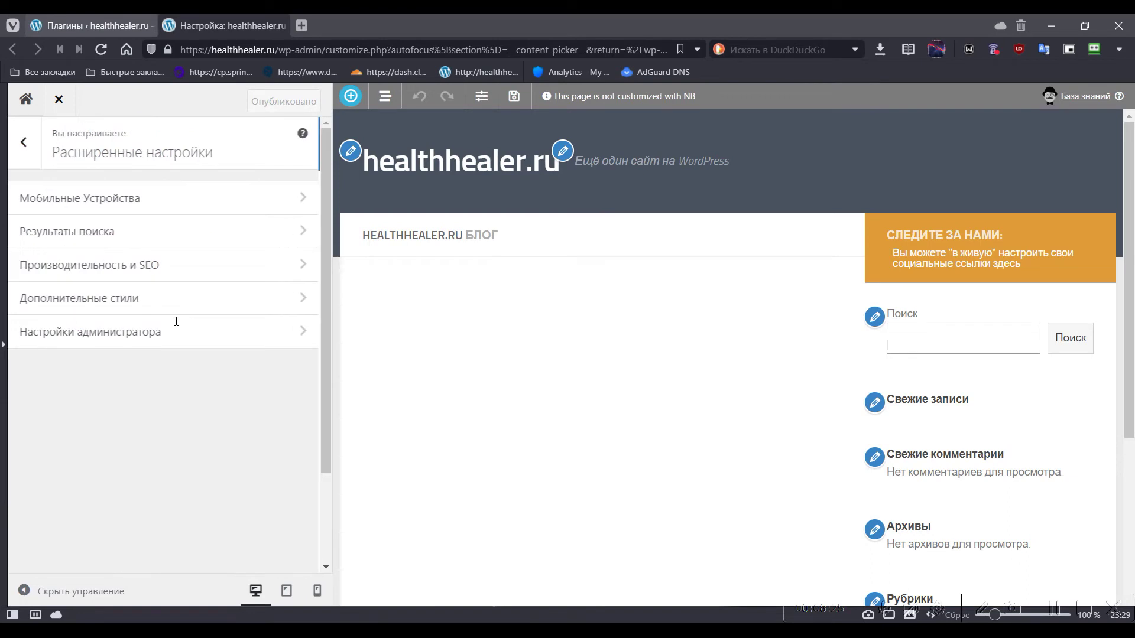
- Check the additional CSS (Дополнительные стили) and administrator settings (Настройки администратора), and return to the main customizer list
{"action": "left_click", "coordinate": [144, 301]}
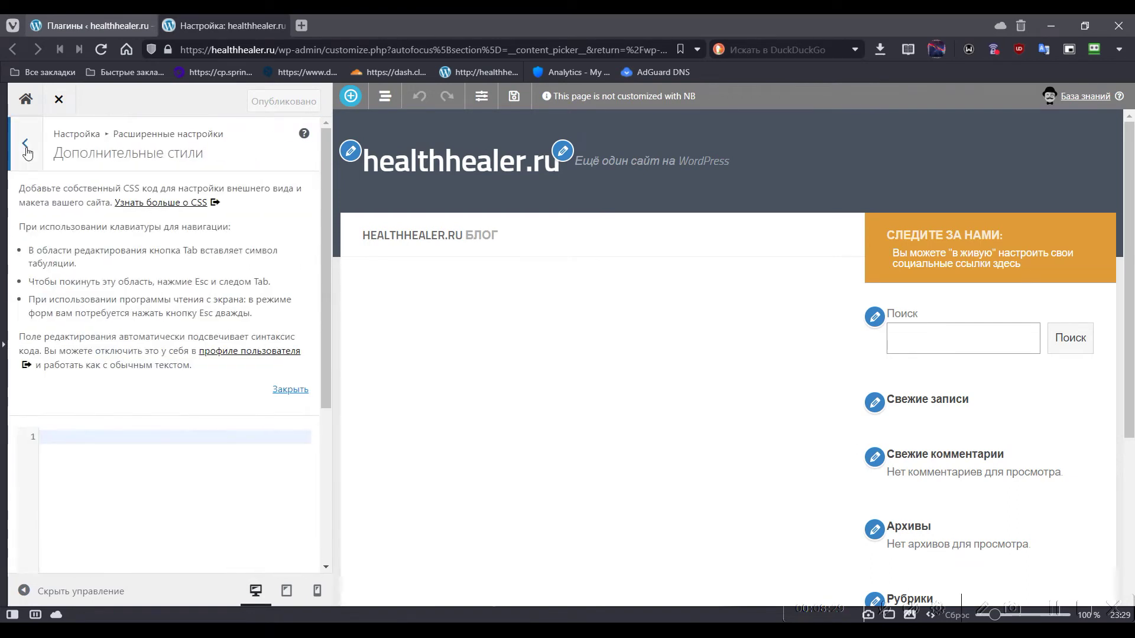
{"action": "left_click", "coordinate": [26, 144]}
{"action": "left_click", "coordinate": [97, 332]}
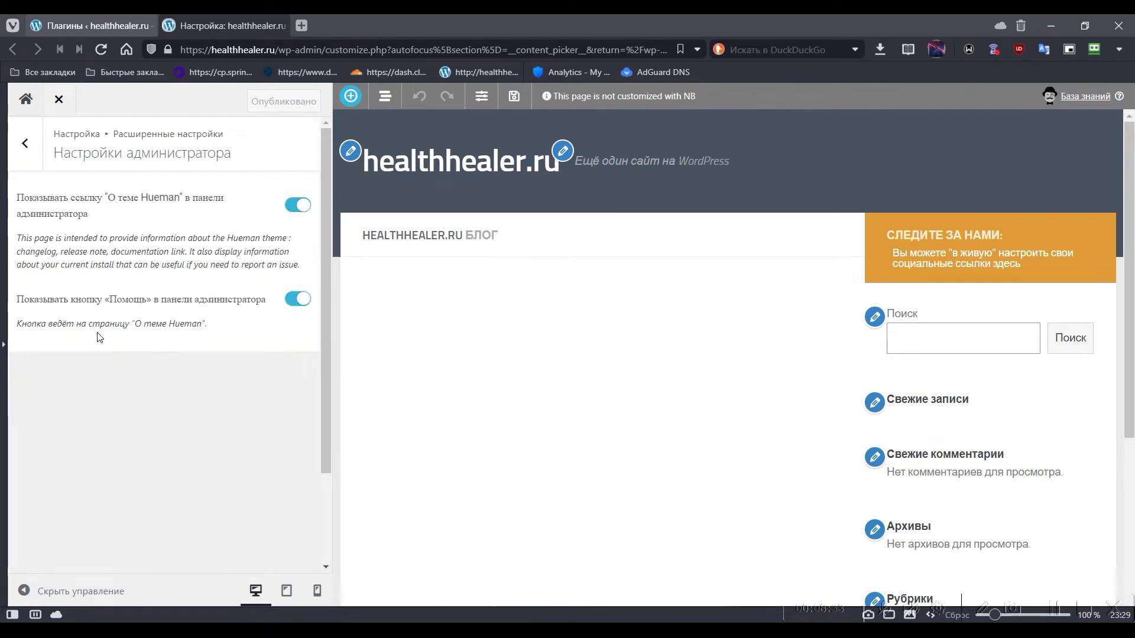
{"action": "left_click", "coordinate": [26, 144]}
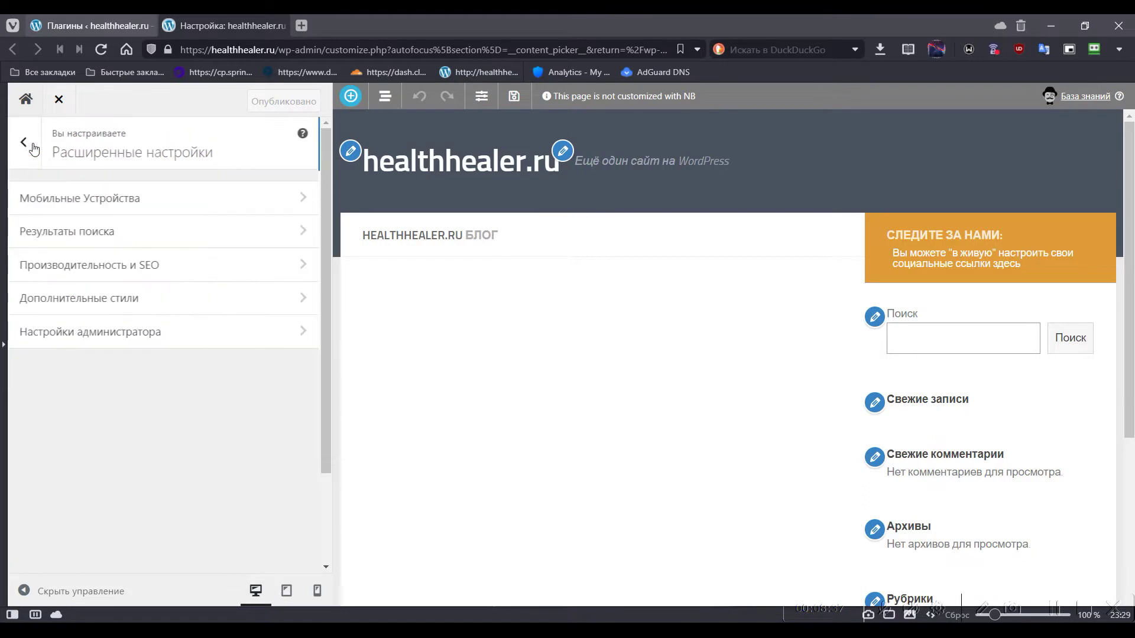
{"action": "left_click", "coordinate": [26, 145]}
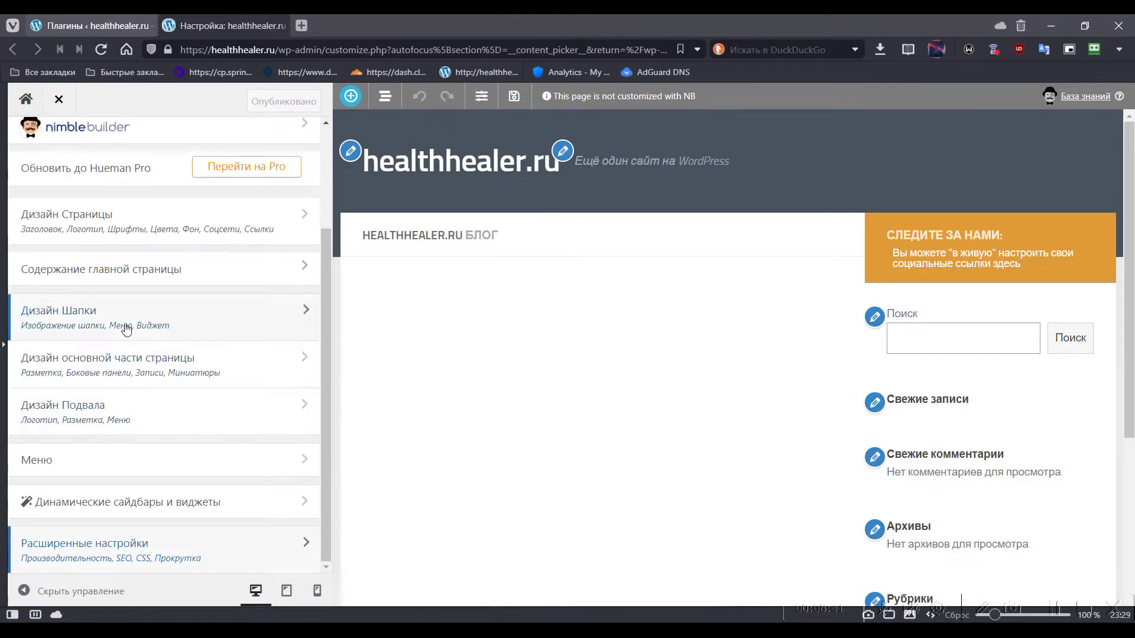
- Set the site font to Georgia in the font and color settings under Дизайн Страницы and publish the change
{"action": "scroll", "coordinate": [127, 331], "scroll_direction": "up", "scroll_amount": 3}
{"action": "left_click", "coordinate": [135, 365]}
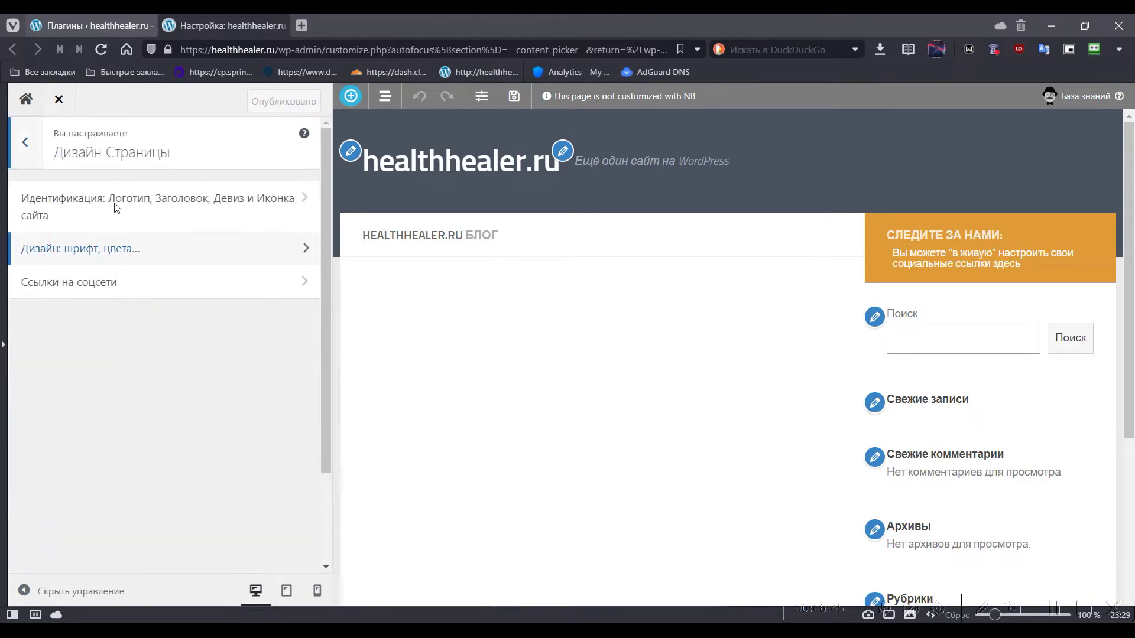
{"action": "left_click", "coordinate": [136, 253]}
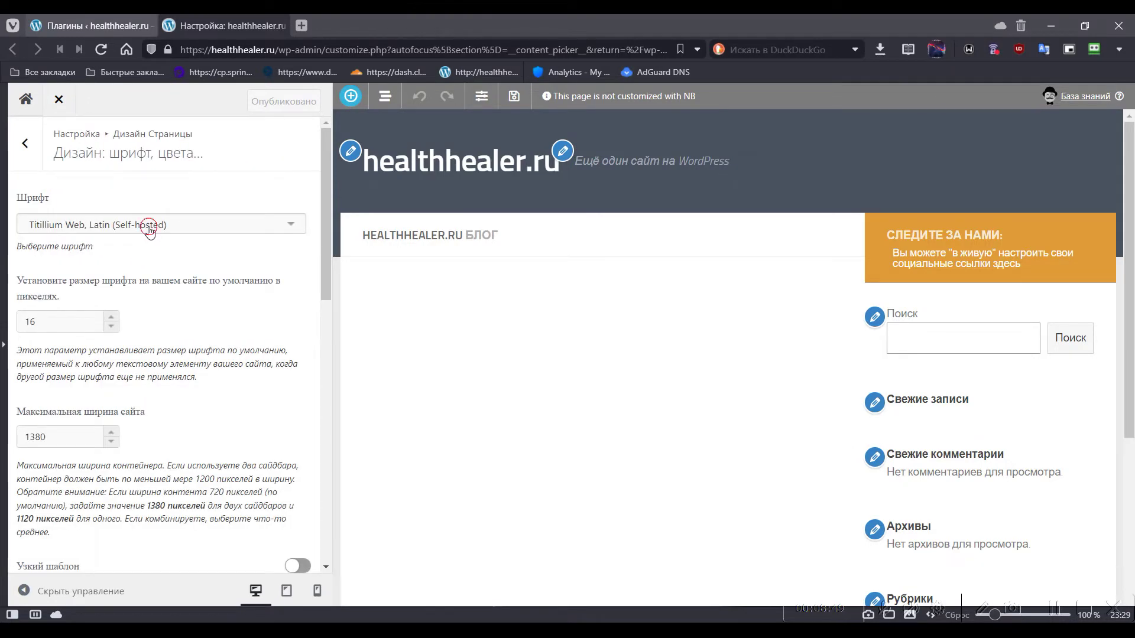
{"action": "left_click", "coordinate": [152, 225]}
{"action": "scroll", "coordinate": [131, 312], "scroll_direction": "down", "scroll_amount": 3}
{"action": "scroll", "coordinate": [130, 310], "scroll_direction": "down", "scroll_amount": 5}
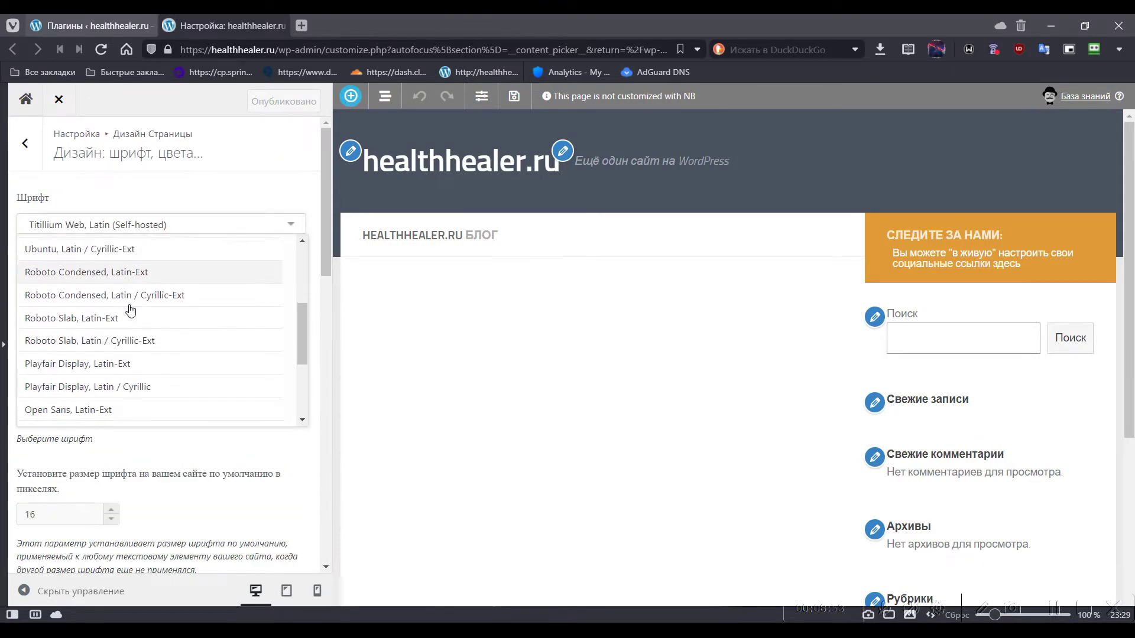
{"action": "left_click", "coordinate": [99, 371]}
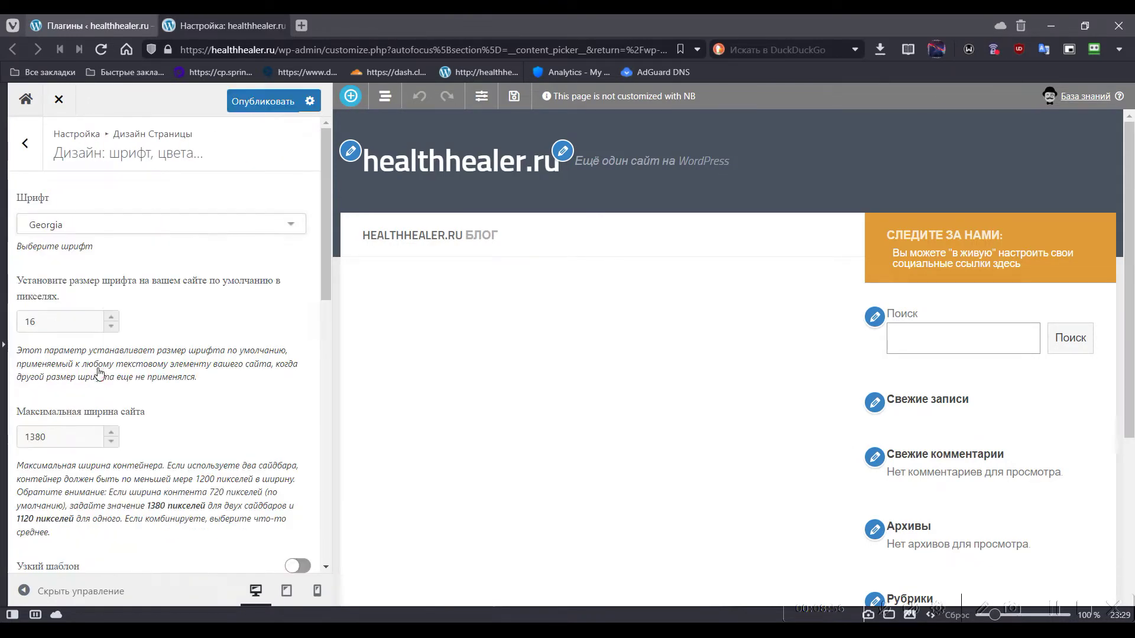
{"action": "left_click", "coordinate": [262, 101]}
{"action": "left_click", "coordinate": [29, 155]}
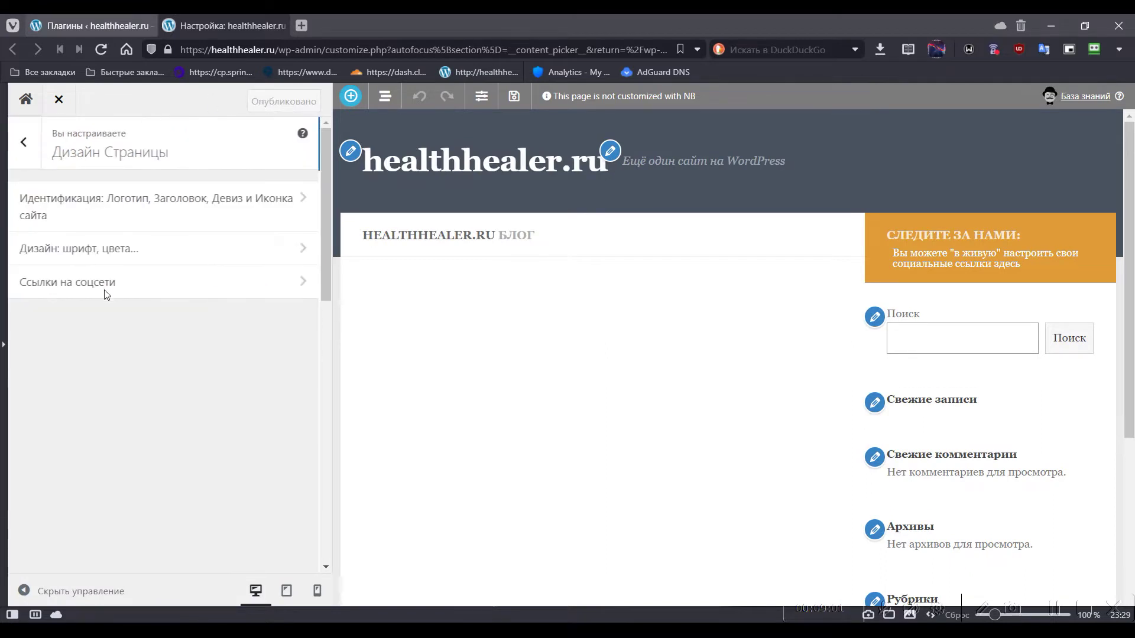
- Look at the social links section (Ссылки на соцсети), look over the main customizer list and close the customizer
{"action": "left_click", "coordinate": [109, 282]}
{"action": "left_click", "coordinate": [29, 155]}
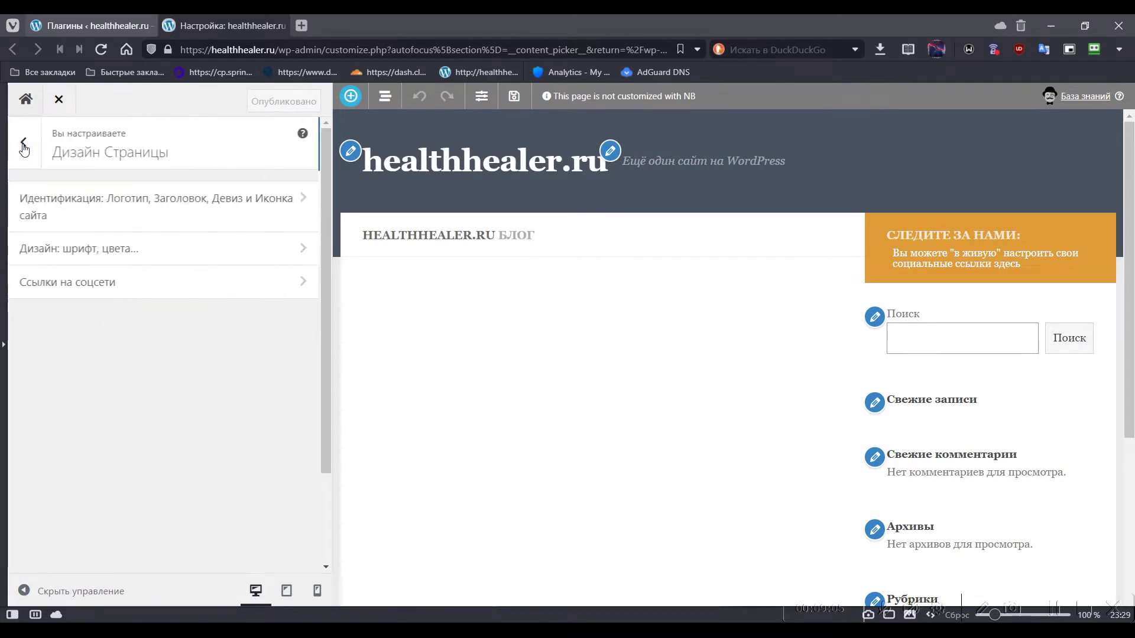
{"action": "left_click", "coordinate": [27, 152]}
{"action": "scroll", "coordinate": [173, 435], "scroll_direction": "down", "scroll_amount": 2}
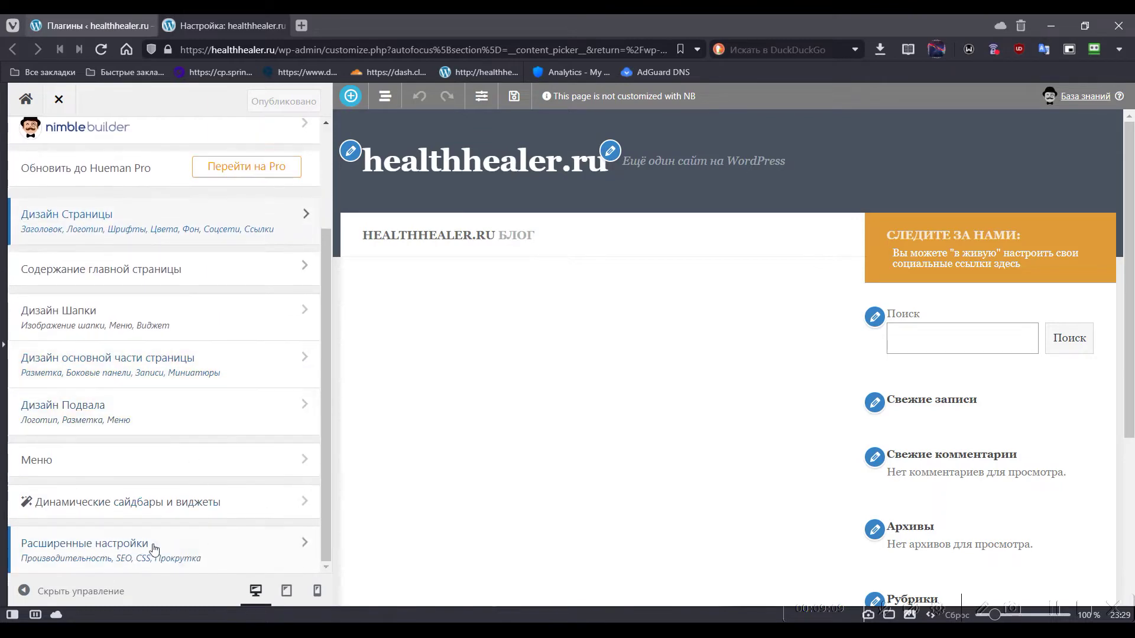
{"action": "scroll", "coordinate": [119, 223], "scroll_direction": "up", "scroll_amount": 3}
{"action": "left_click", "coordinate": [60, 102]}
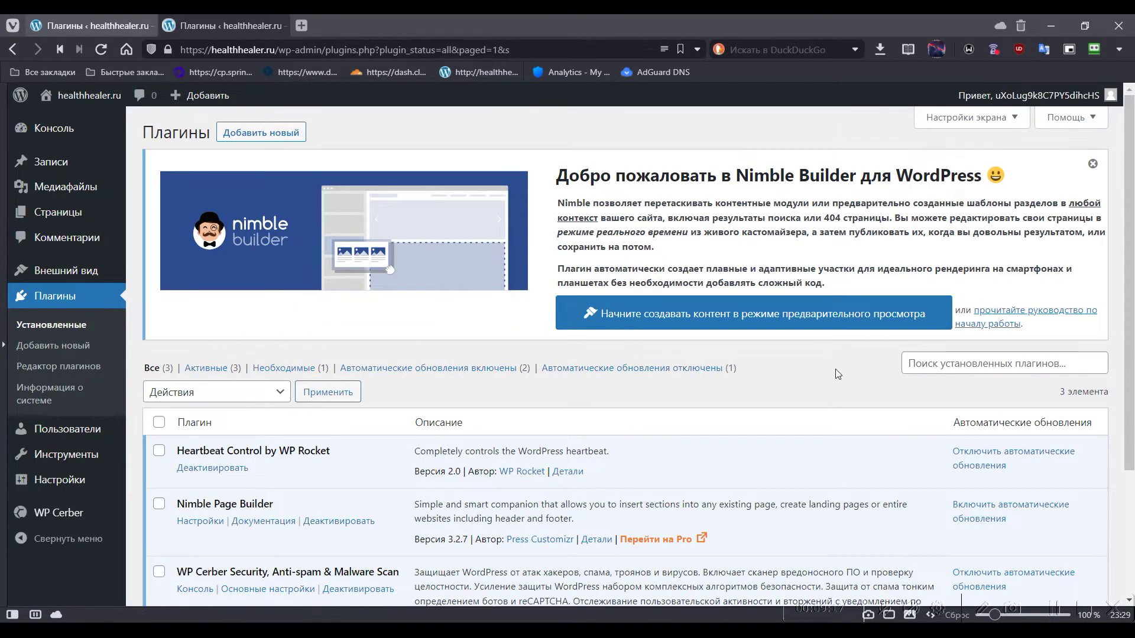
- Start the live preview from the Nimble Builder welcome notice on the Плагины page and look over the main customizer list
{"action": "scroll", "coordinate": [842, 368], "scroll_direction": "down", "scroll_amount": 3}
{"action": "left_click", "coordinate": [591, 135]}
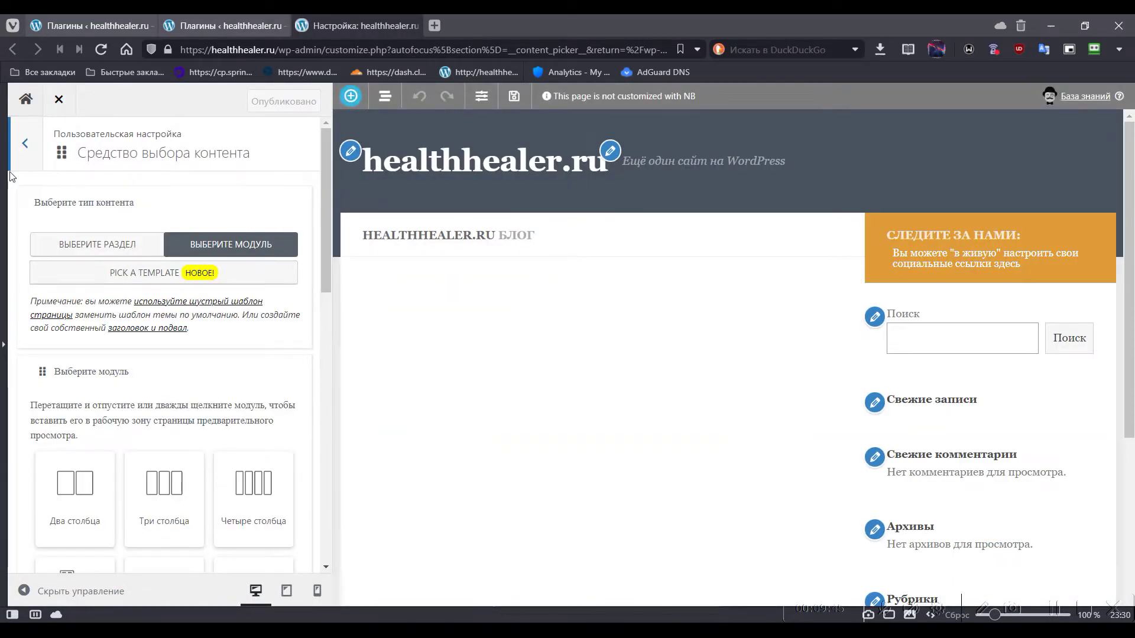
{"action": "left_click", "coordinate": [25, 144]}
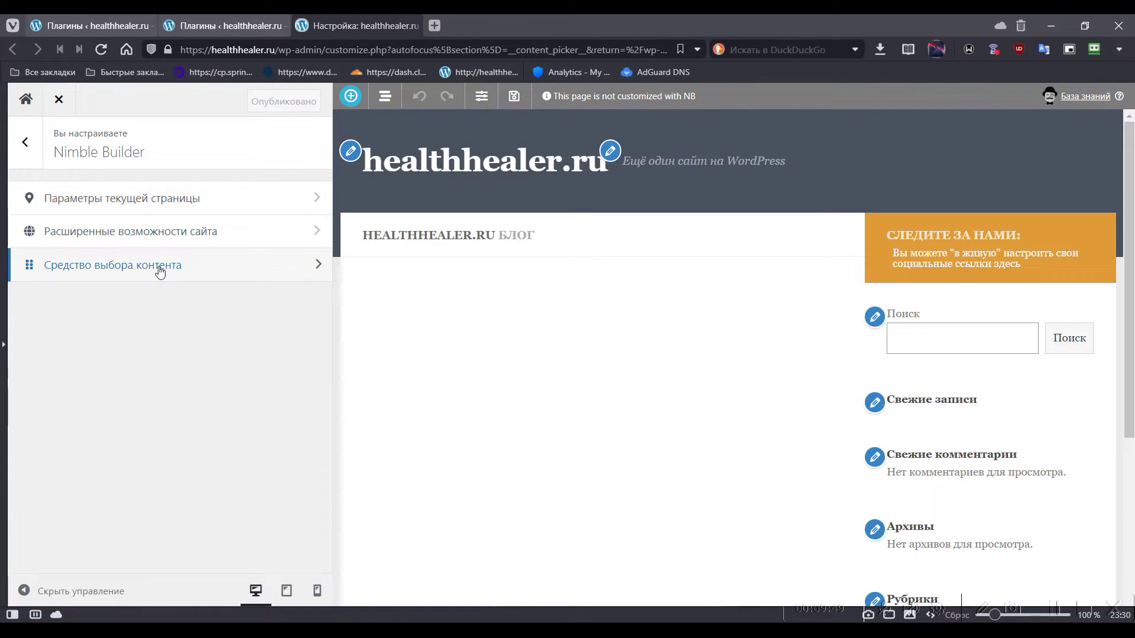
{"action": "left_click", "coordinate": [24, 142]}
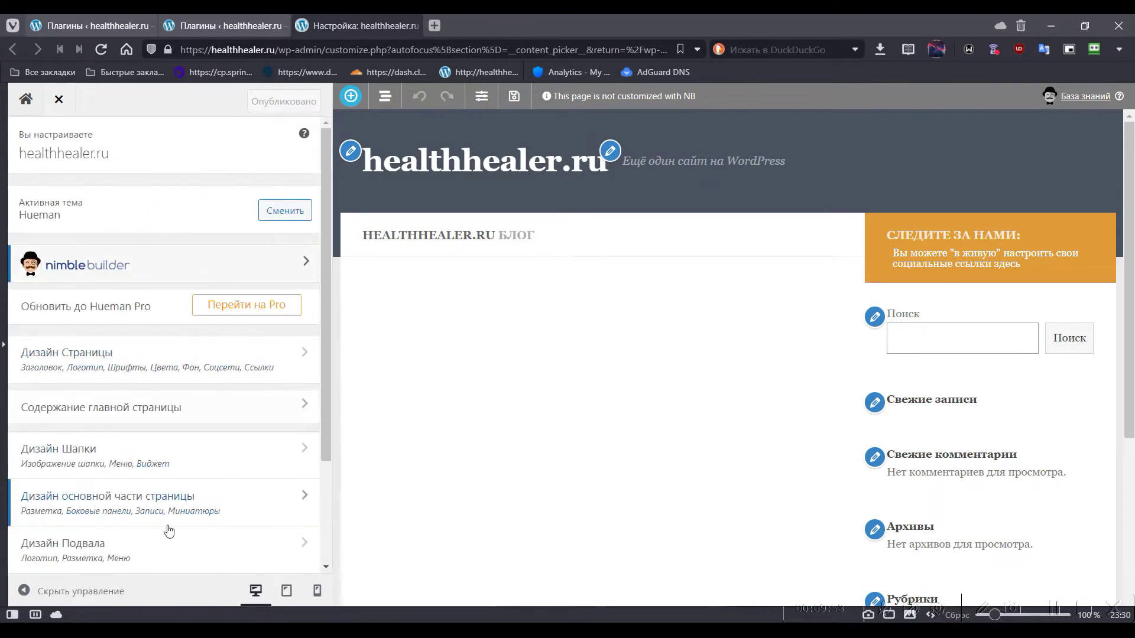
{"action": "scroll", "coordinate": [167, 471], "scroll_direction": "down", "scroll_amount": 2}
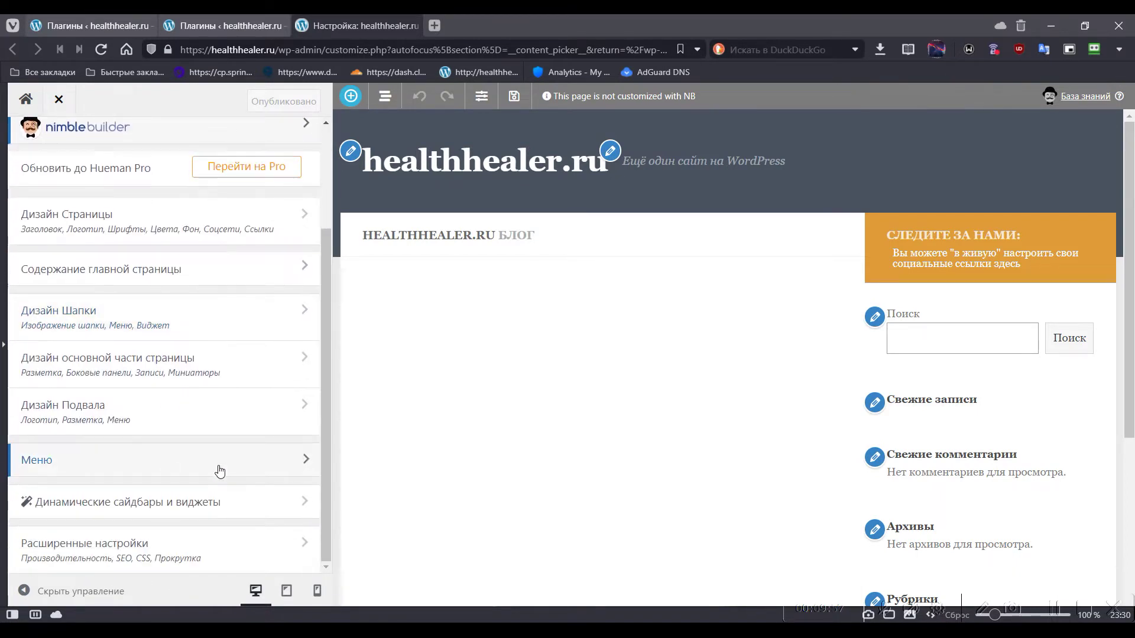
{"action": "scroll", "coordinate": [219, 471], "scroll_direction": "up", "scroll_amount": 2}
{"action": "scroll", "coordinate": [219, 471], "scroll_direction": "down", "scroll_amount": 2}
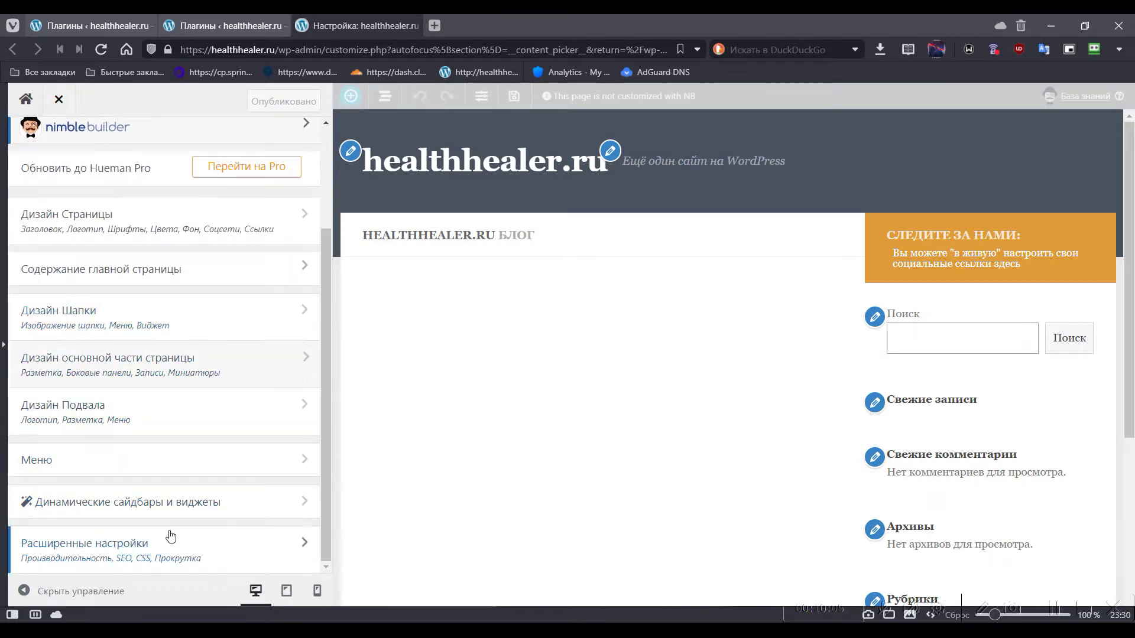
- Display the Nimble Builder settings list and the page's section structure, and select the __before_featured location
{"action": "left_click", "coordinate": [482, 98]}
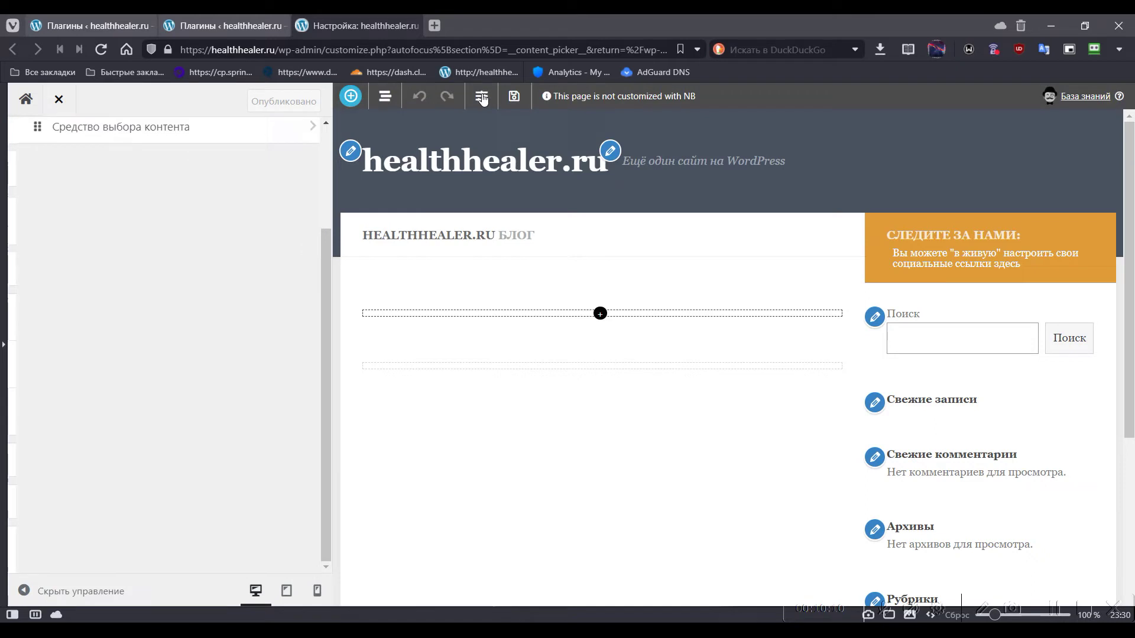
{"action": "left_click", "coordinate": [388, 98]}
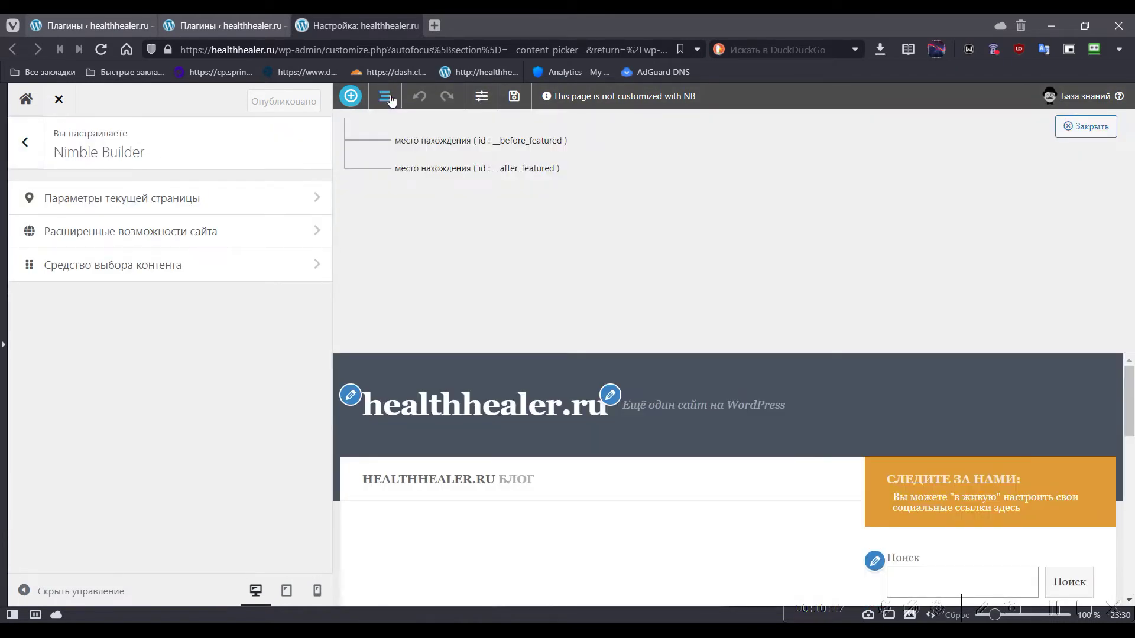
{"action": "left_click", "coordinate": [465, 143]}
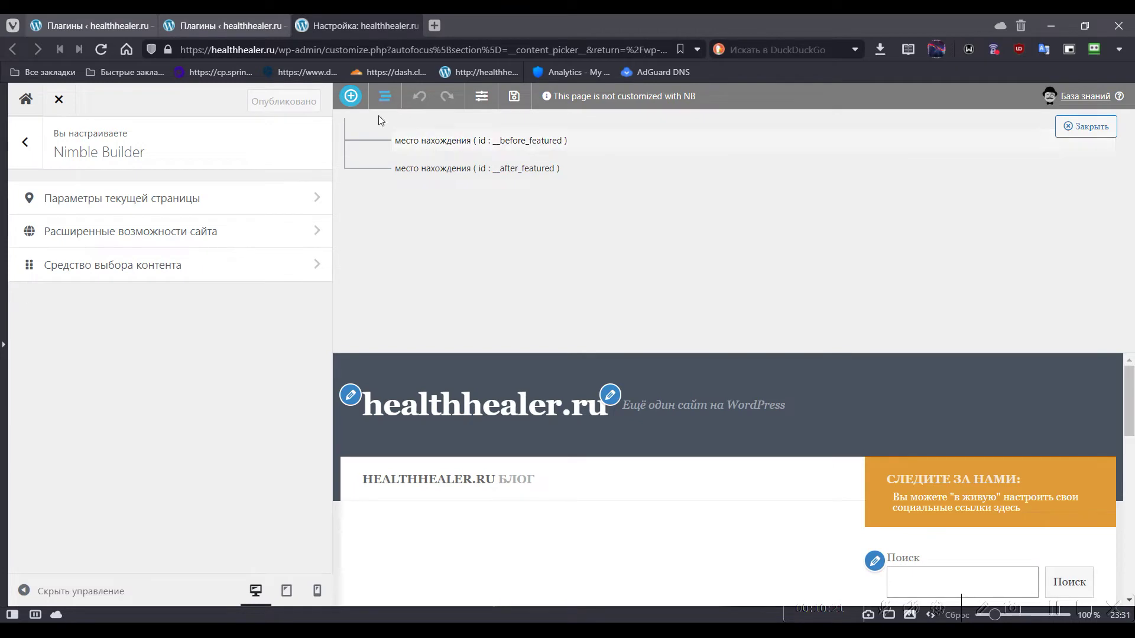
- Hide the section structure and set the current page's template to "Nimble Builder шаблон" in Параметры текущей страницы
{"action": "left_click", "coordinate": [384, 96]}
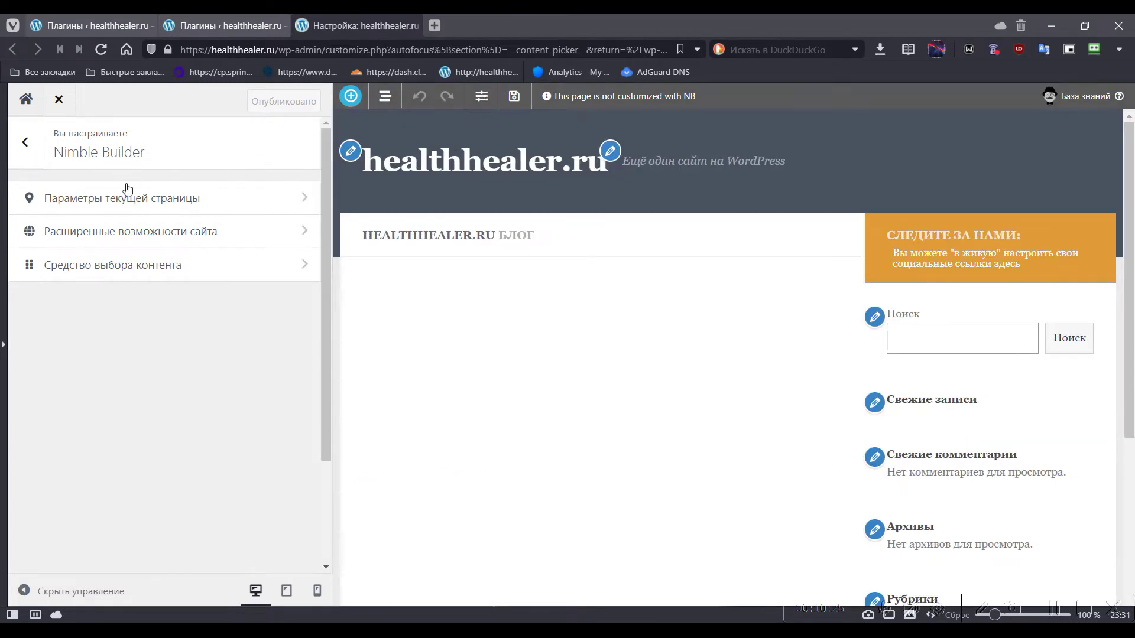
{"action": "left_click", "coordinate": [148, 202]}
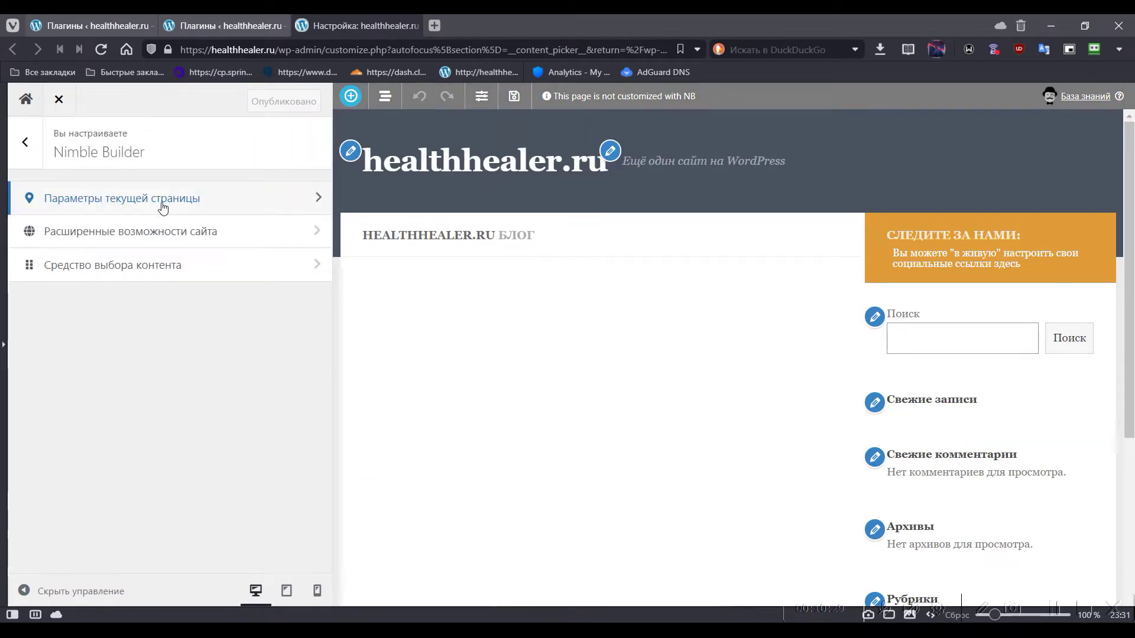
{"action": "left_click", "coordinate": [162, 201]}
{"action": "left_click", "coordinate": [110, 217]}
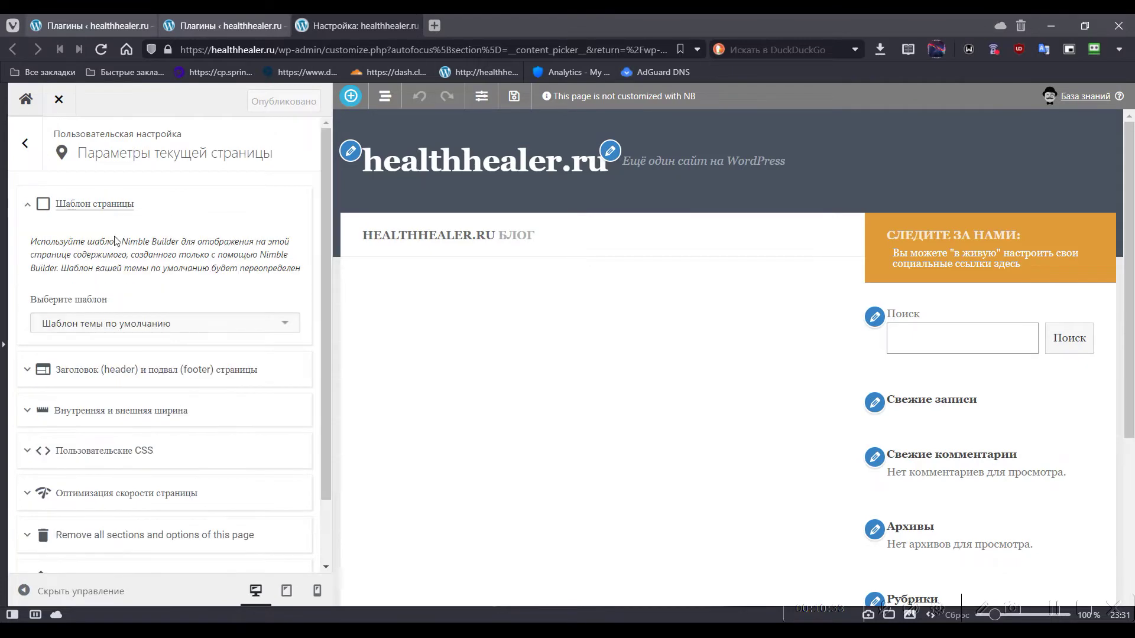
{"action": "left_click", "coordinate": [140, 327]}
{"action": "left_click", "coordinate": [140, 327]}
{"action": "left_click", "coordinate": [142, 323]}
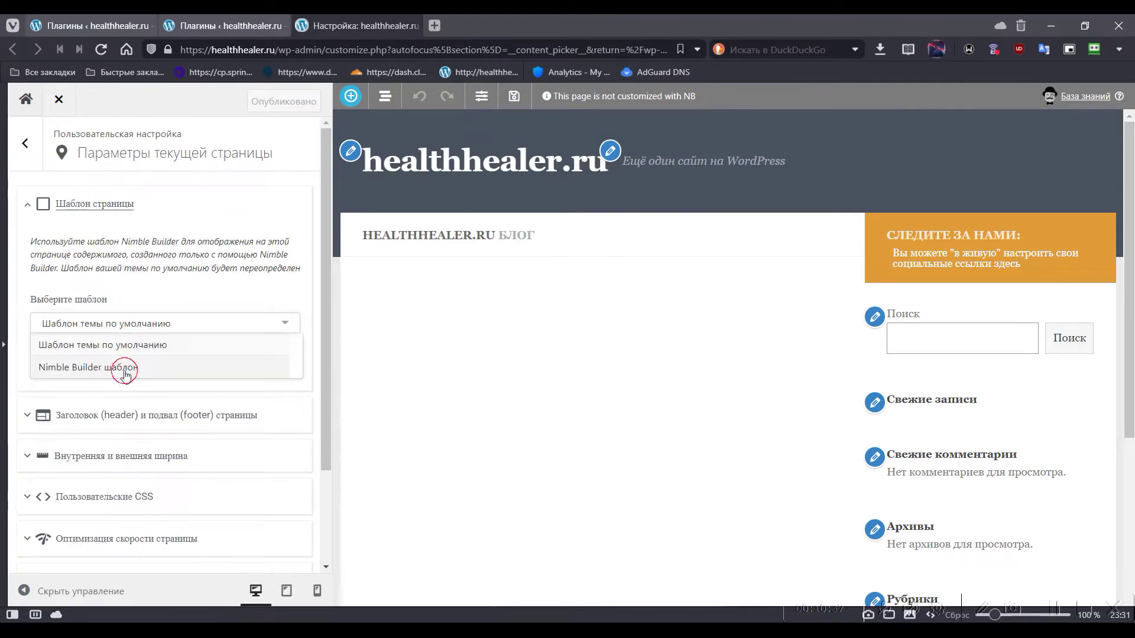
{"action": "left_click", "coordinate": [122, 367]}
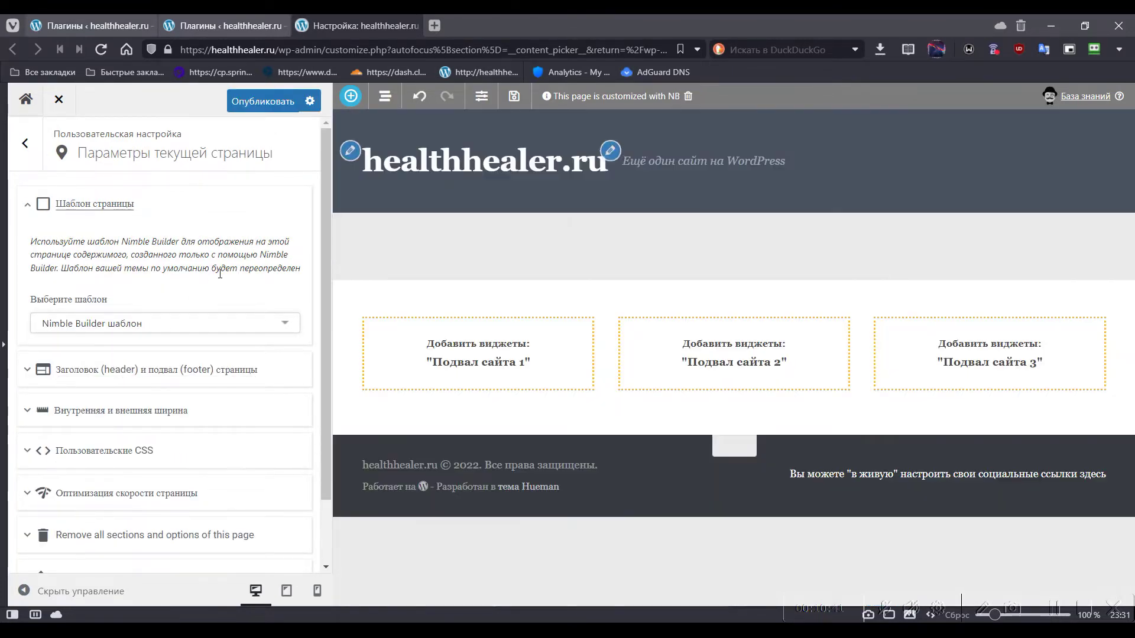
- Set the page's header and footer option to "Nimble specific header and footer for this page"
{"action": "left_click", "coordinate": [181, 373]}
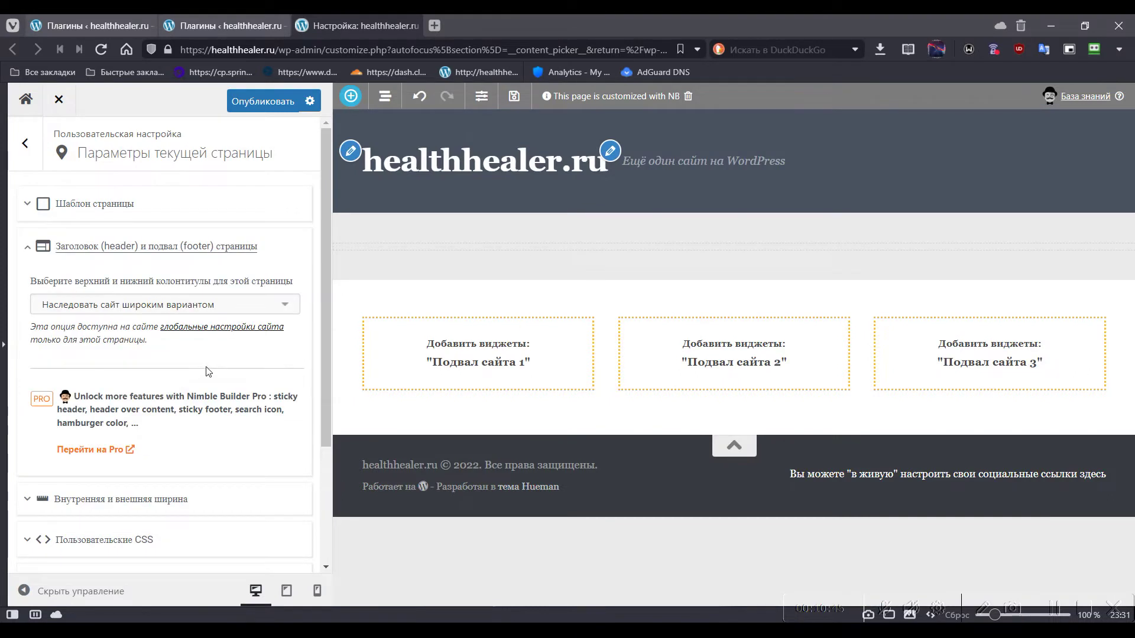
{"action": "left_click", "coordinate": [171, 307]}
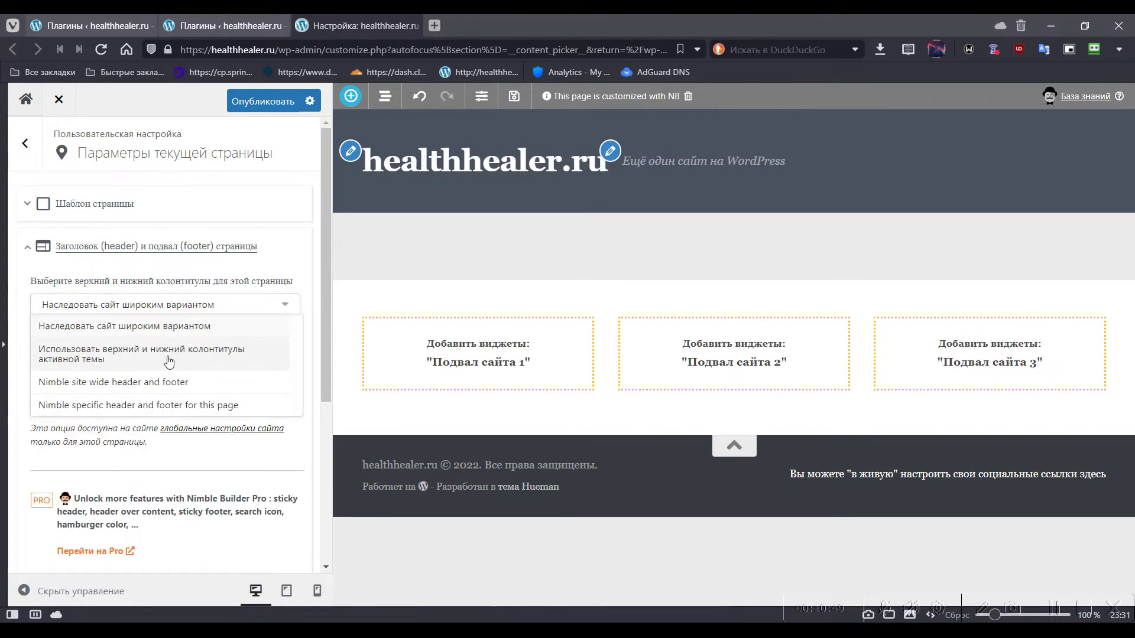
{"action": "left_click", "coordinate": [201, 405]}
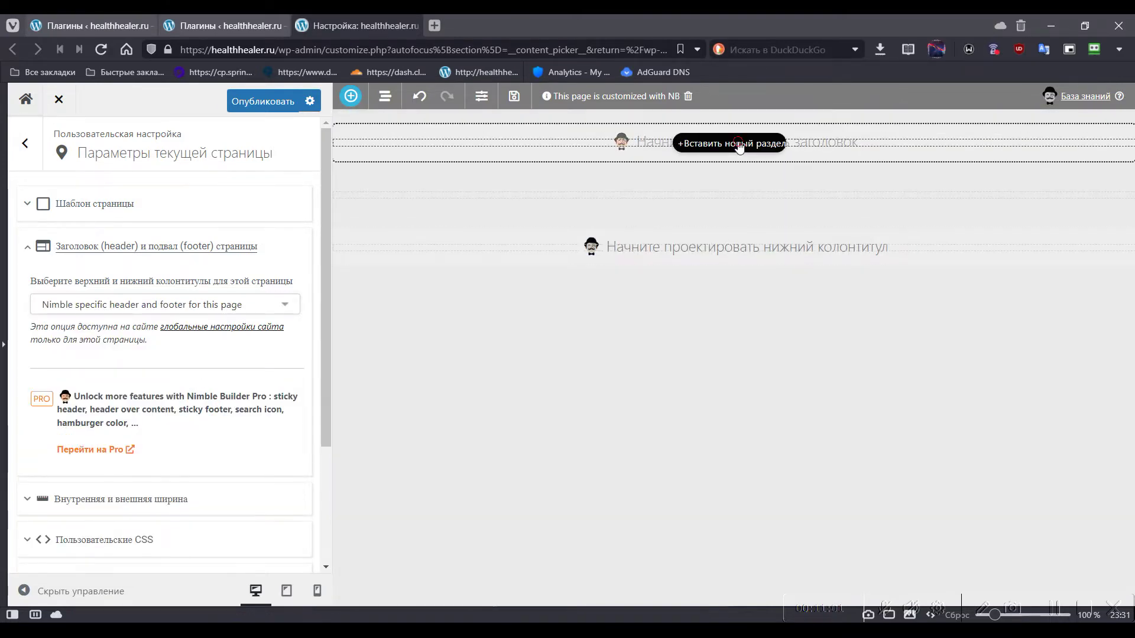
- Insert a new empty section in the header and place the ready-made "Design your own space" intro section in the page content
{"action": "left_click", "coordinate": [739, 143]}
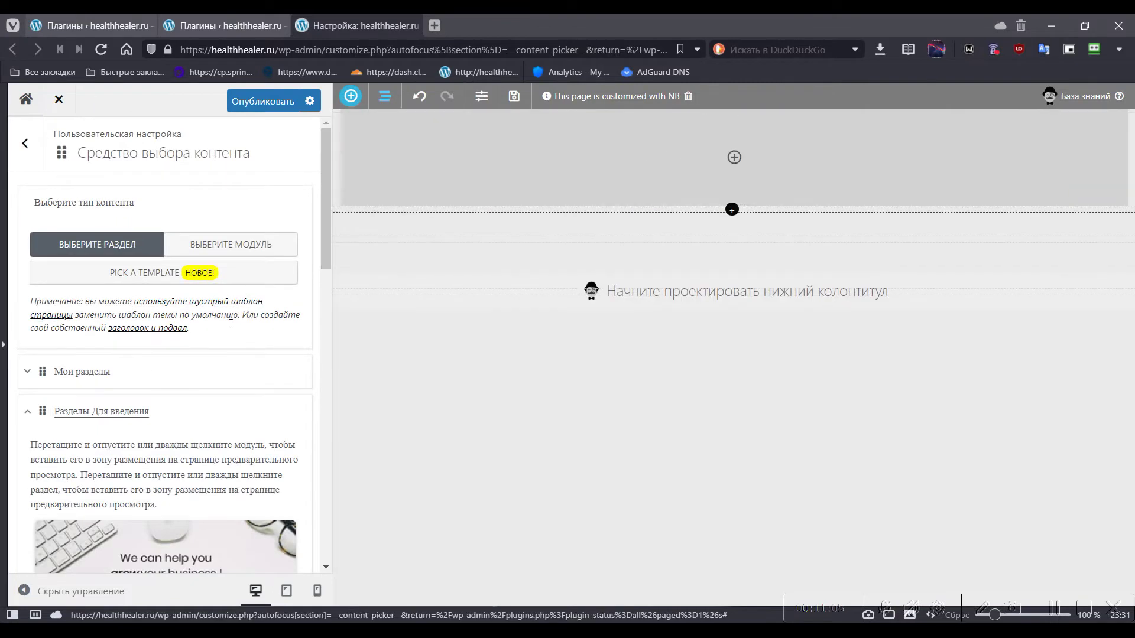
{"action": "scroll", "coordinate": [126, 425], "scroll_direction": "down", "scroll_amount": 3}
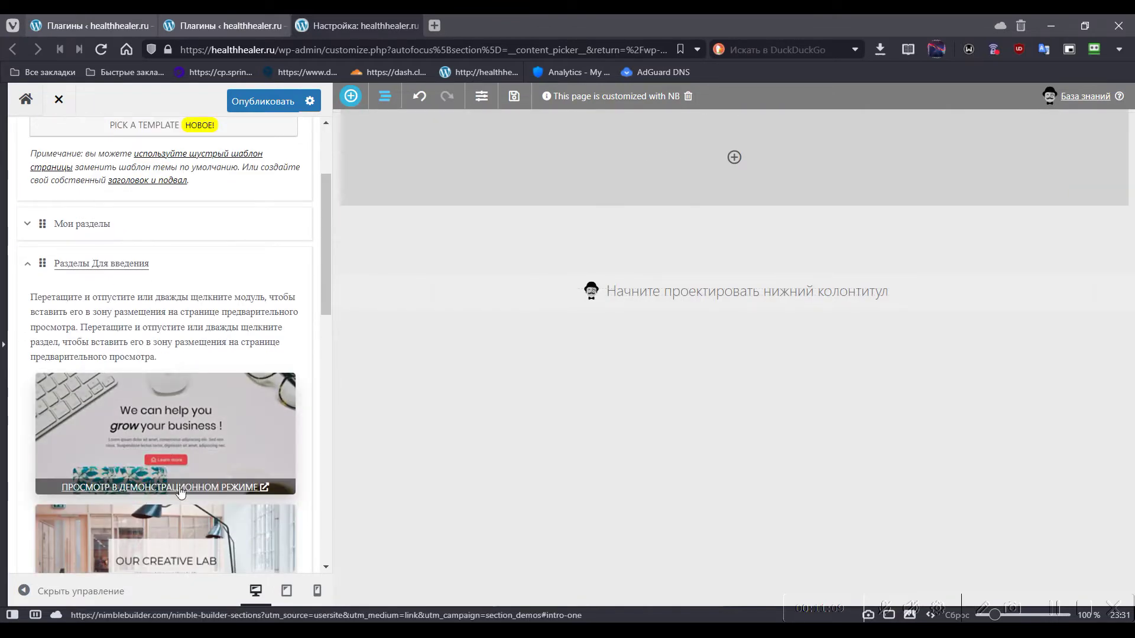
{"action": "left_click_drag", "start_coordinate": [171, 427], "coordinate": [640, 149]}
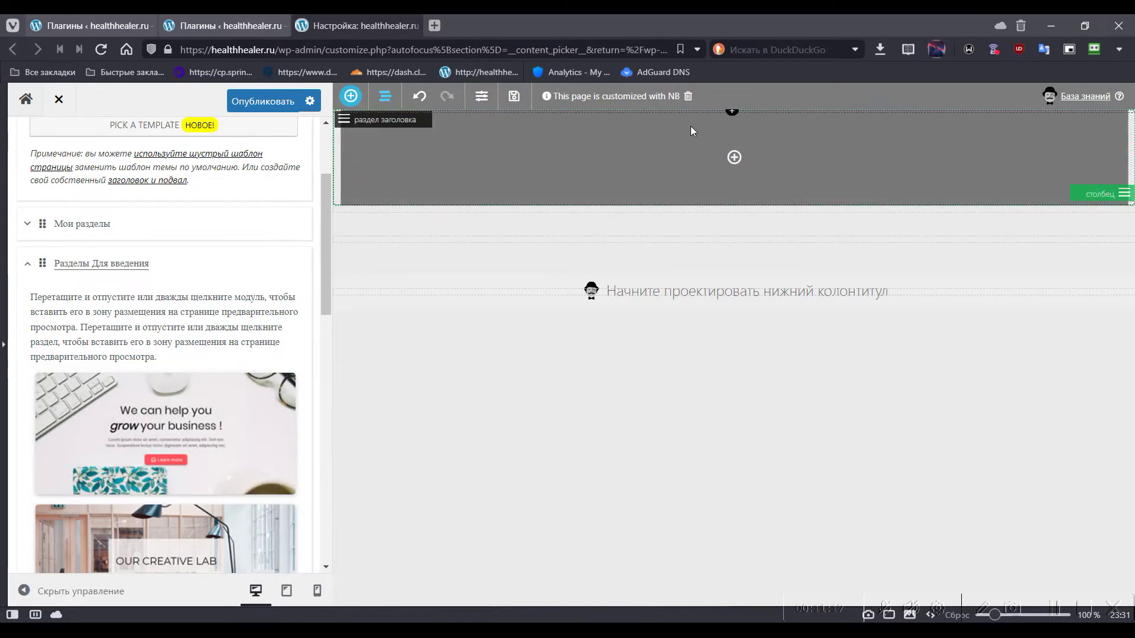
{"action": "scroll", "coordinate": [182, 442], "scroll_direction": "down", "scroll_amount": 4}
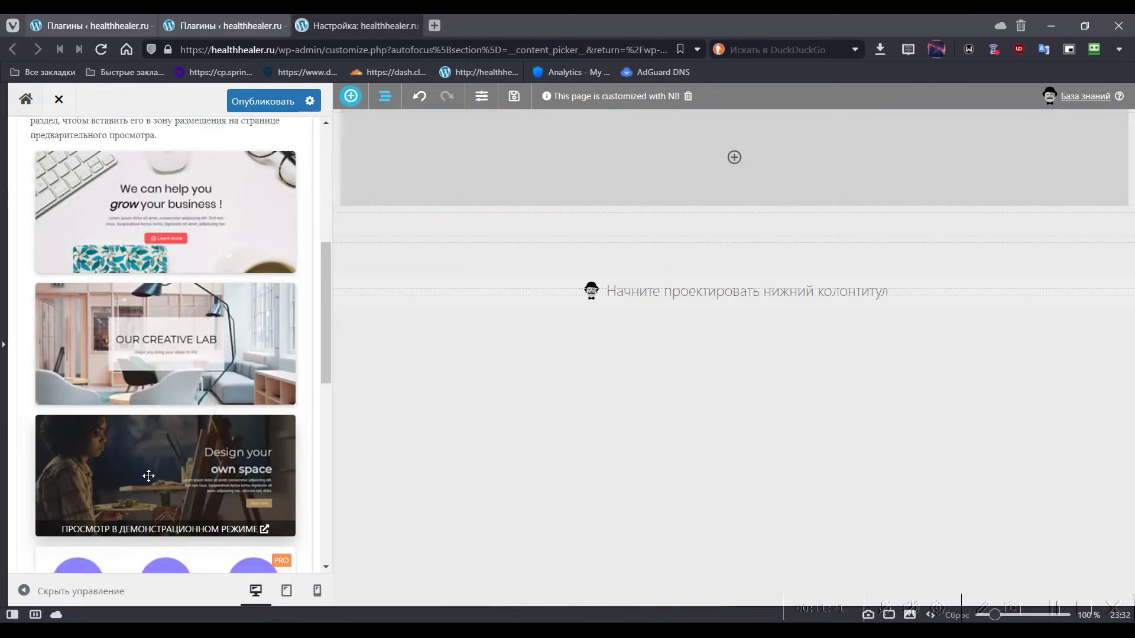
{"action": "left_click_drag", "start_coordinate": [263, 457], "coordinate": [698, 155]}
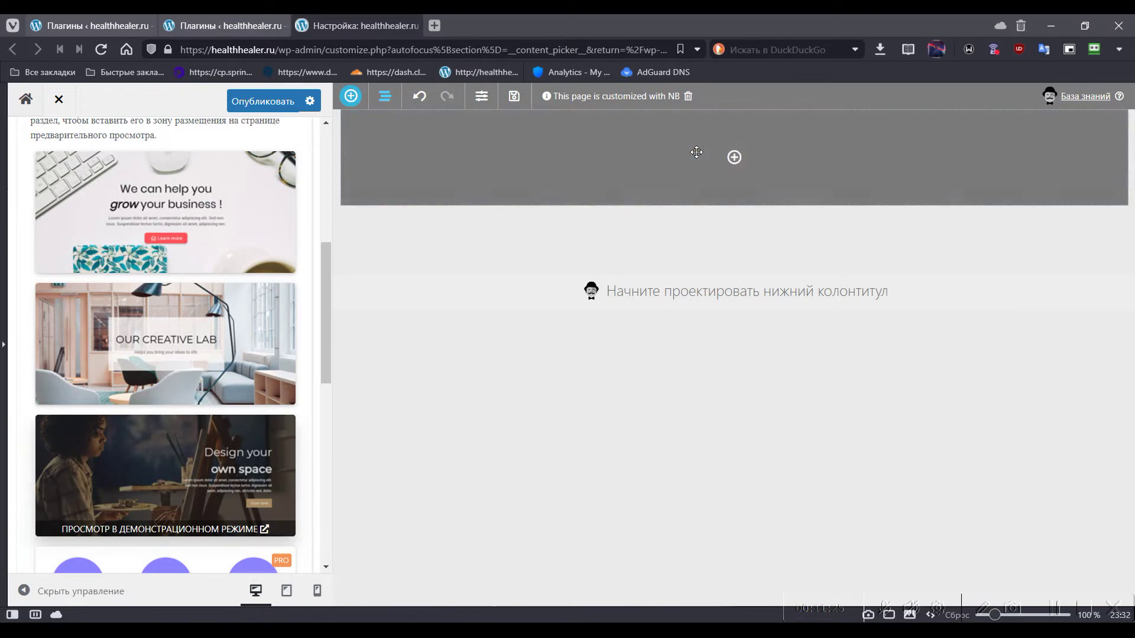
{"action": "left_click_drag", "start_coordinate": [144, 524], "coordinate": [643, 231]}
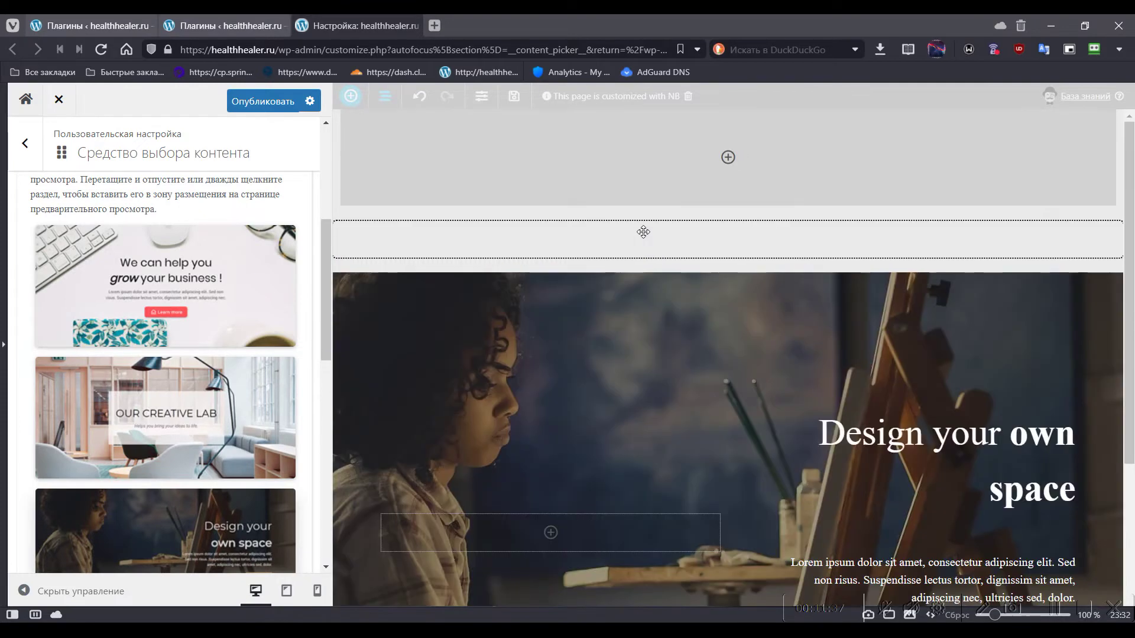
- Add a three-column module (Три столбца) below the "Design your own space" section
{"action": "scroll", "coordinate": [142, 243], "scroll_direction": "up", "scroll_amount": 5}
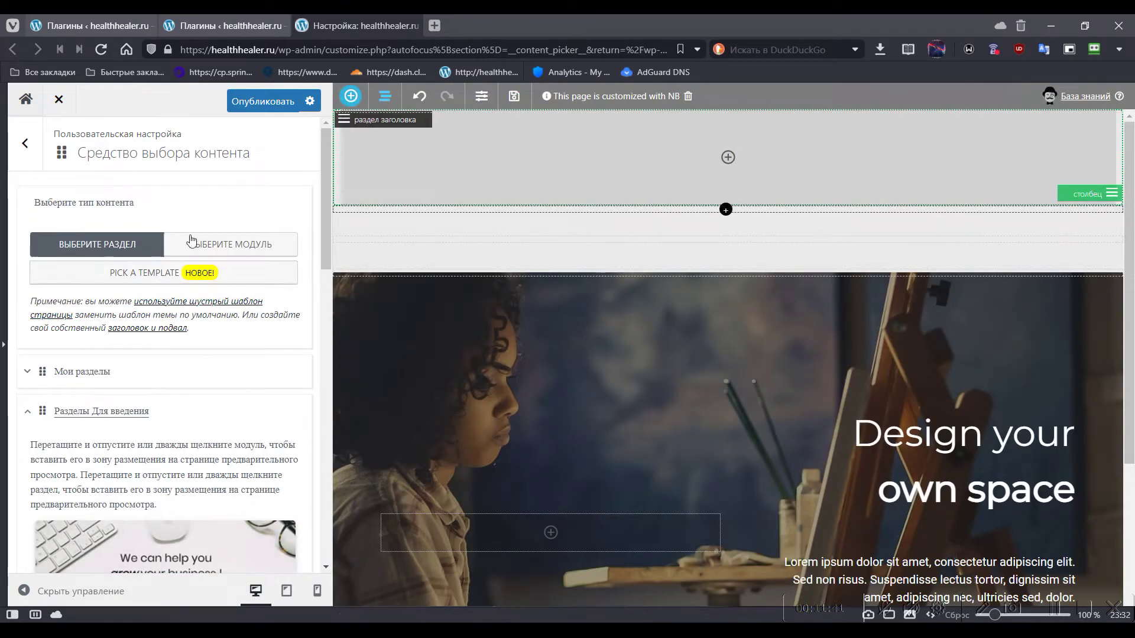
{"action": "left_click", "coordinate": [247, 244]}
{"action": "left_click_drag", "start_coordinate": [159, 490], "coordinate": [670, 289]}
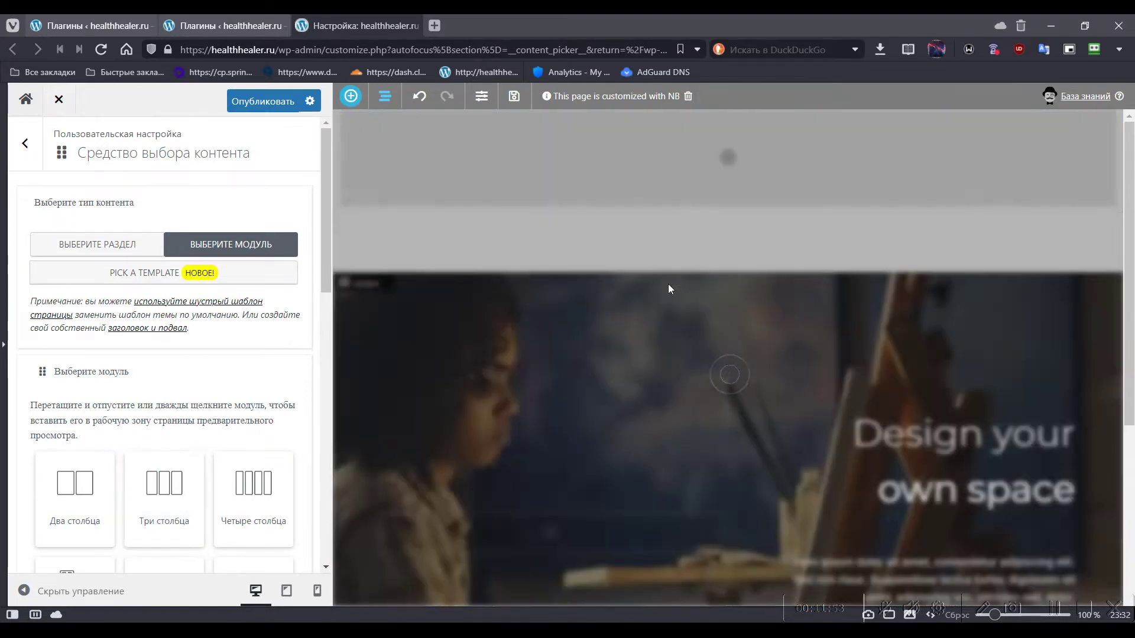
{"action": "scroll", "coordinate": [806, 307], "scroll_direction": "down", "scroll_amount": 5}
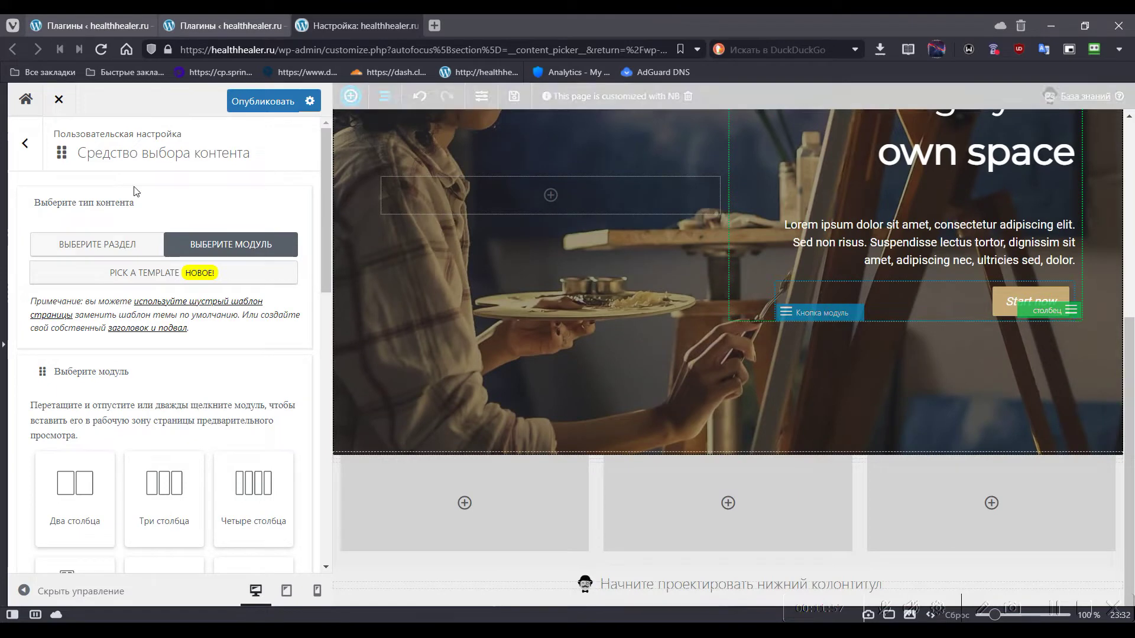
- Browse the Nimble Builder templates and try to add the "Landing page with header and footer" template
{"action": "left_click", "coordinate": [149, 275]}
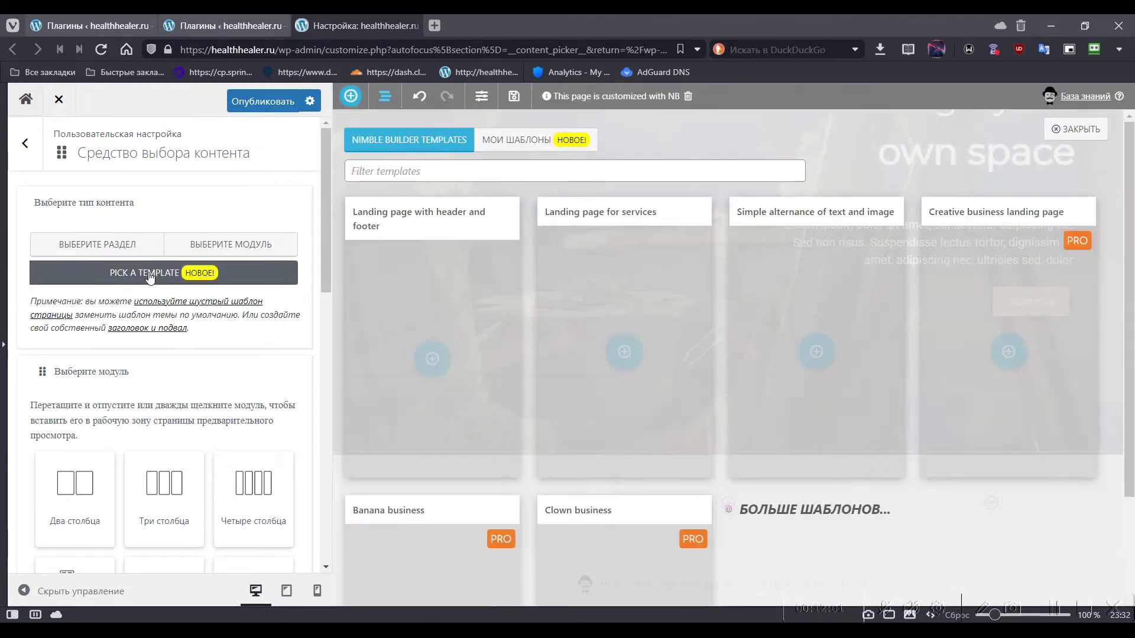
{"action": "scroll", "coordinate": [1048, 315], "scroll_direction": "down", "scroll_amount": 3}
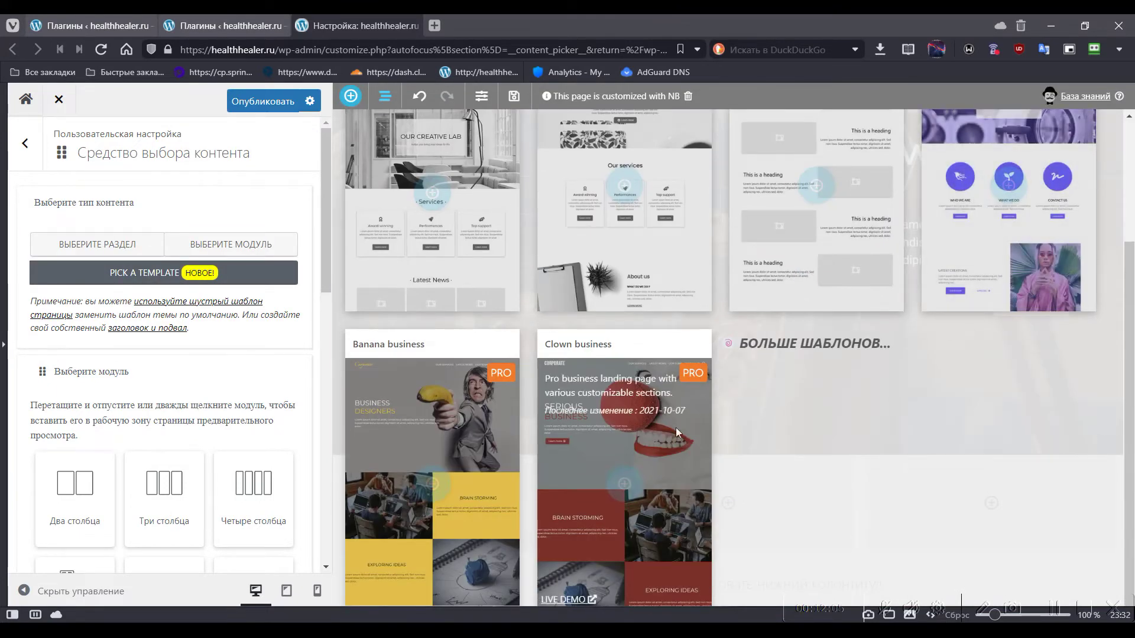
{"action": "scroll", "coordinate": [432, 484], "scroll_direction": "up", "scroll_amount": 3}
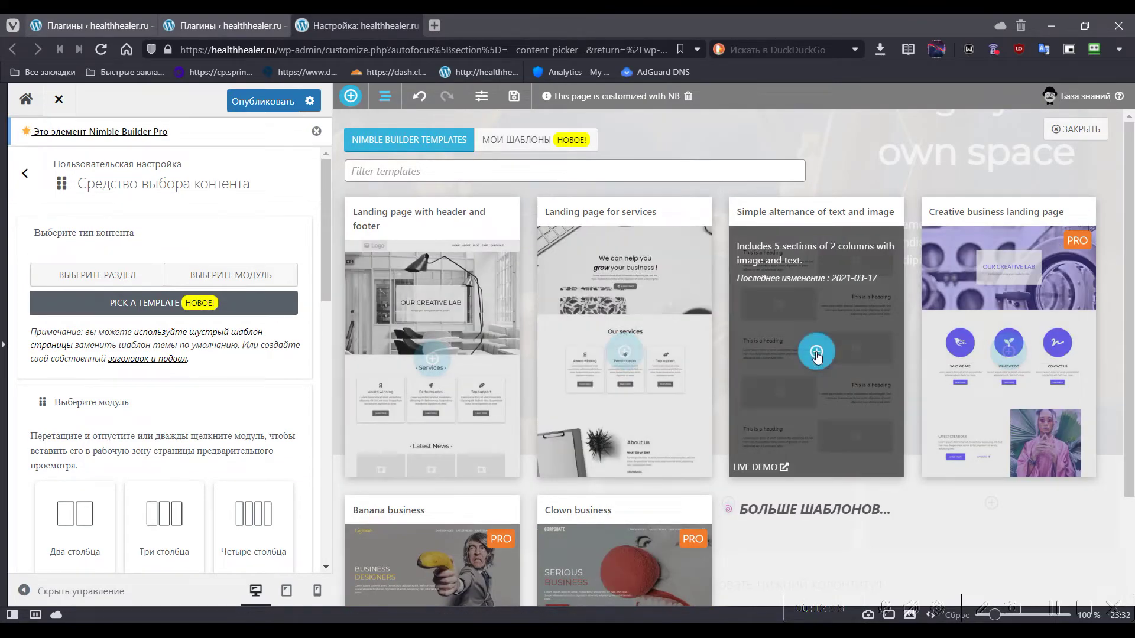
{"action": "left_click", "coordinate": [433, 358]}
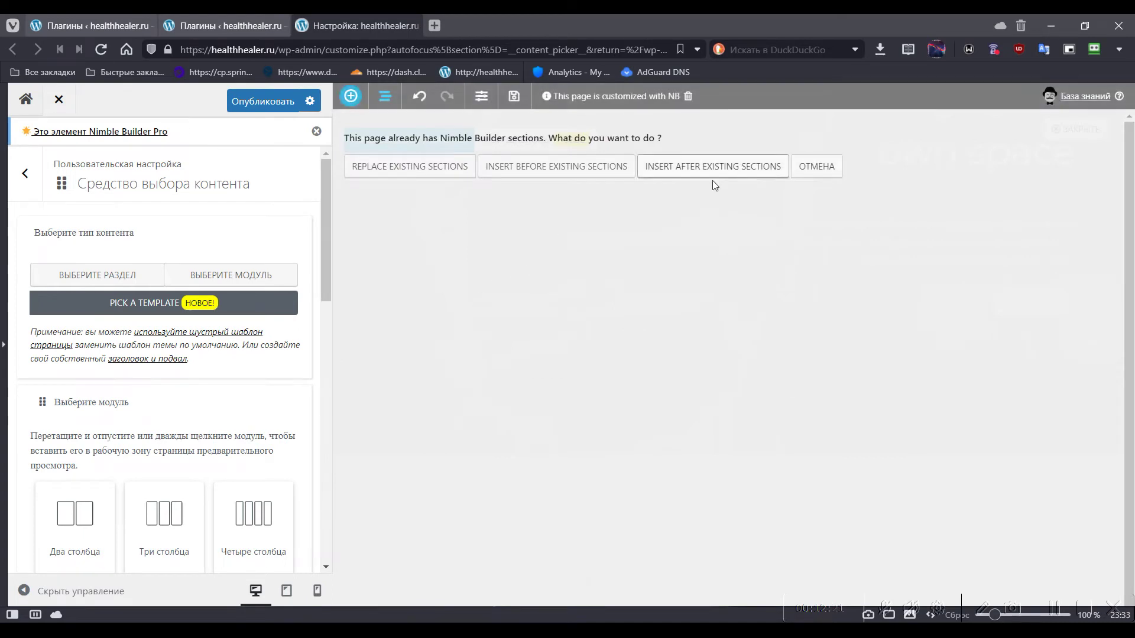
- Publish the page changes and display the site-wide Nimble Builder options (Расширенные возможности сайта)
{"action": "left_click", "coordinate": [262, 103]}
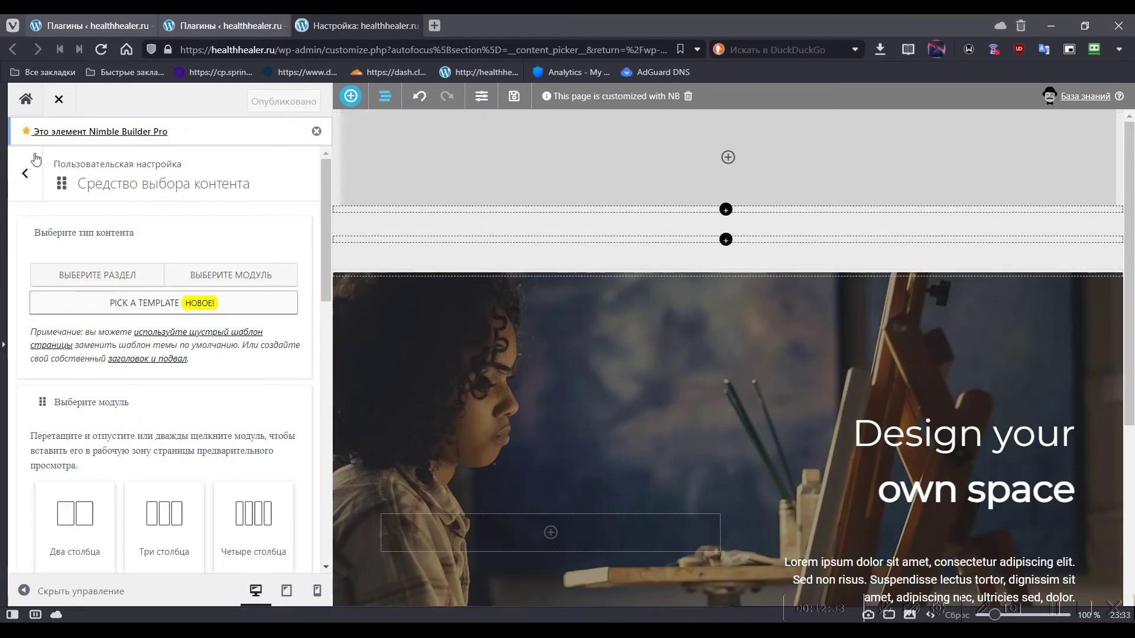
{"action": "left_click", "coordinate": [34, 164]}
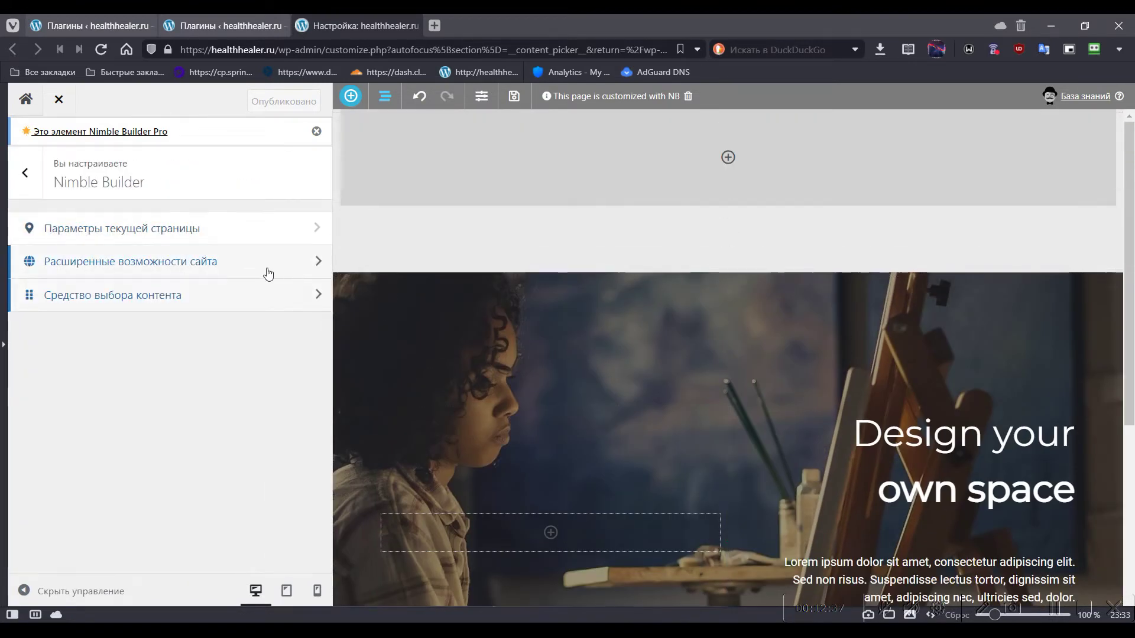
{"action": "left_click", "coordinate": [261, 271]}
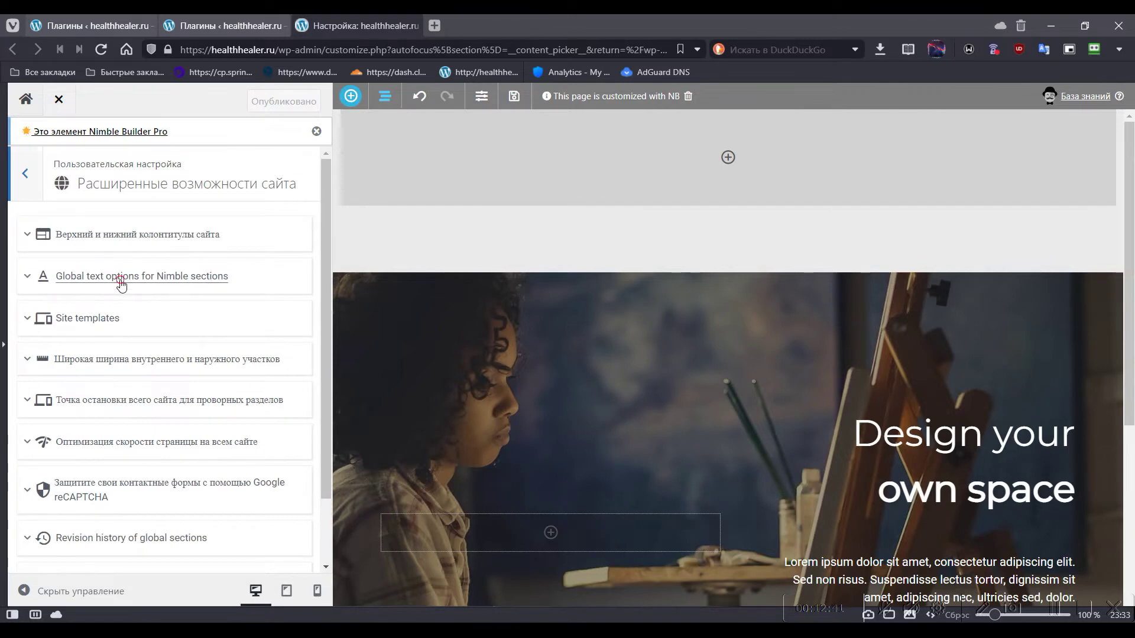
- Set the global text style for Nimble sections to the Times New Roman,Times,serif font family with a 12 px font size
{"action": "left_click", "coordinate": [250, 351]}
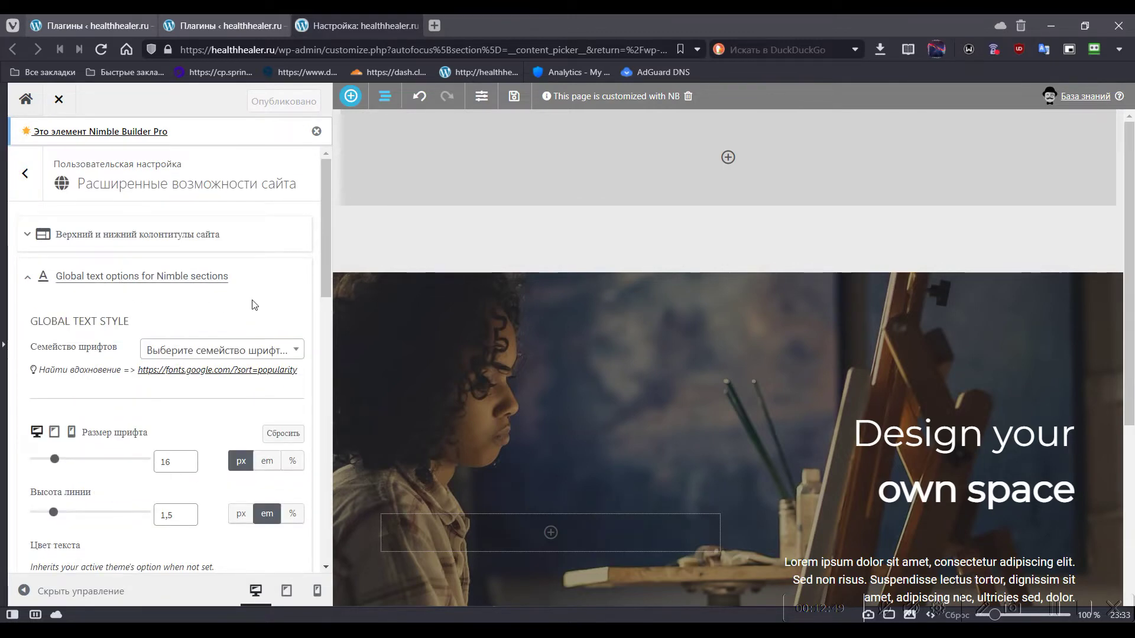
{"action": "left_click", "coordinate": [240, 354]}
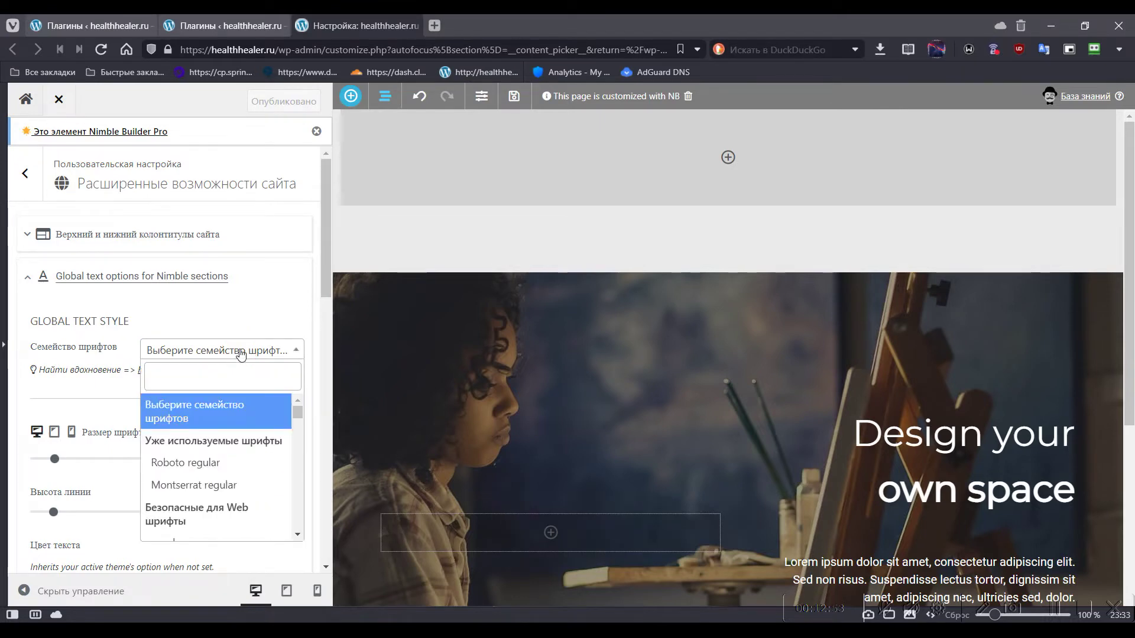
{"action": "left_click", "coordinate": [238, 470]}
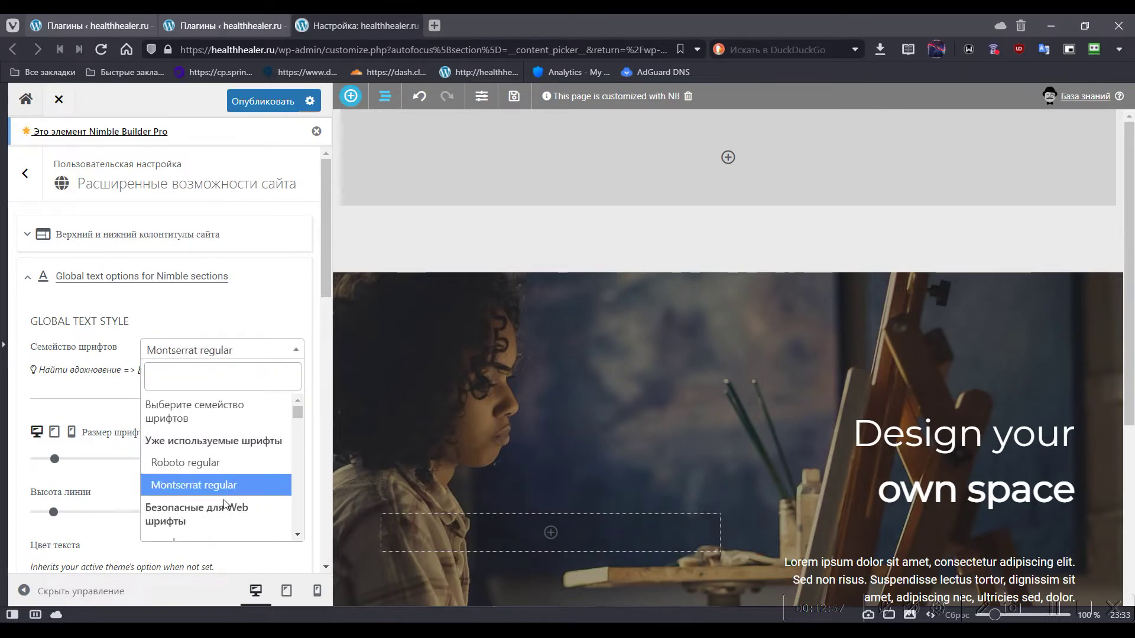
{"action": "scroll", "coordinate": [236, 467], "scroll_direction": "down", "scroll_amount": 2}
{"action": "scroll", "coordinate": [236, 449], "scroll_direction": "up", "scroll_amount": 3}
{"action": "scroll", "coordinate": [220, 491], "scroll_direction": "down", "scroll_amount": 10}
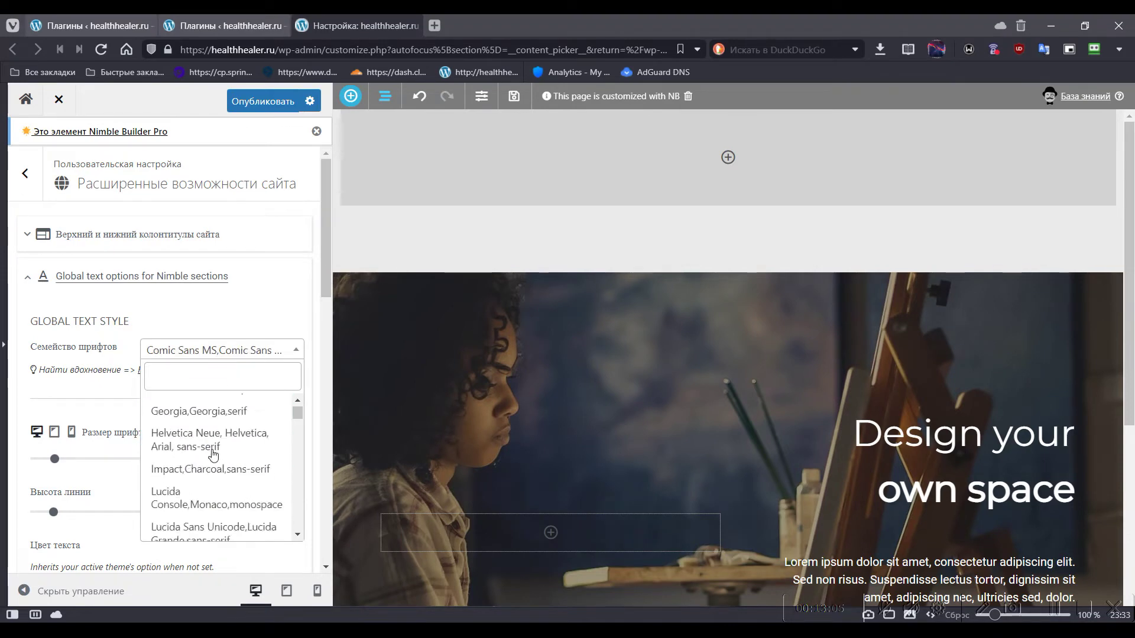
{"action": "left_click", "coordinate": [230, 502]}
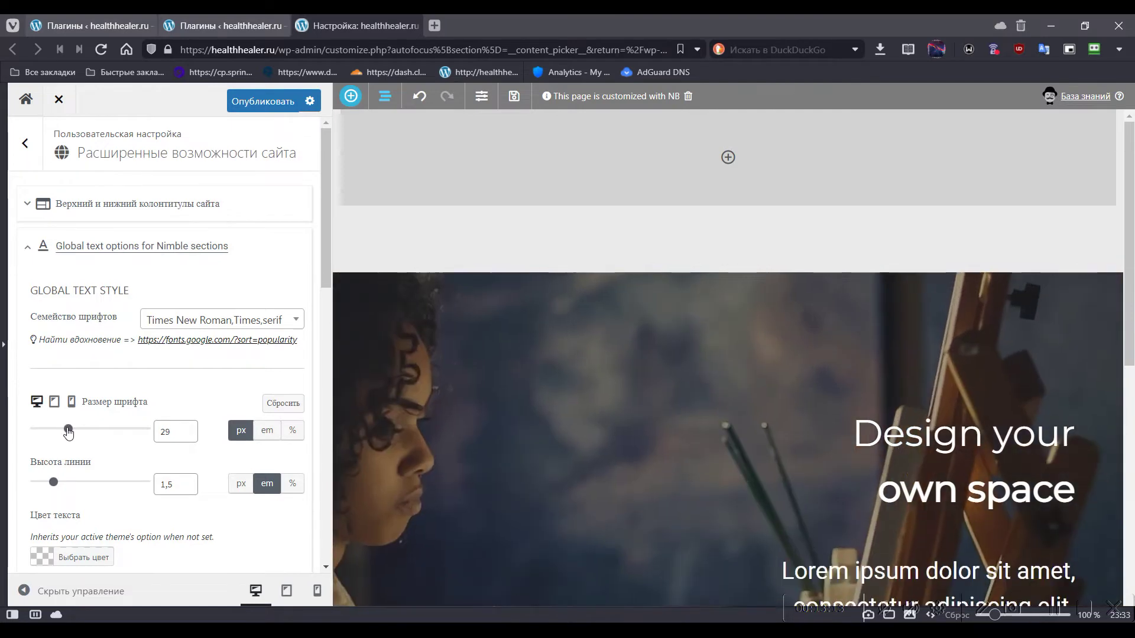
{"action": "left_click_drag", "start_coordinate": [72, 430], "coordinate": [52, 434]}
- Look over the global style options for links and headings, including the font family choice for headings
{"action": "scroll", "coordinate": [272, 294], "scroll_direction": "down", "scroll_amount": 9}
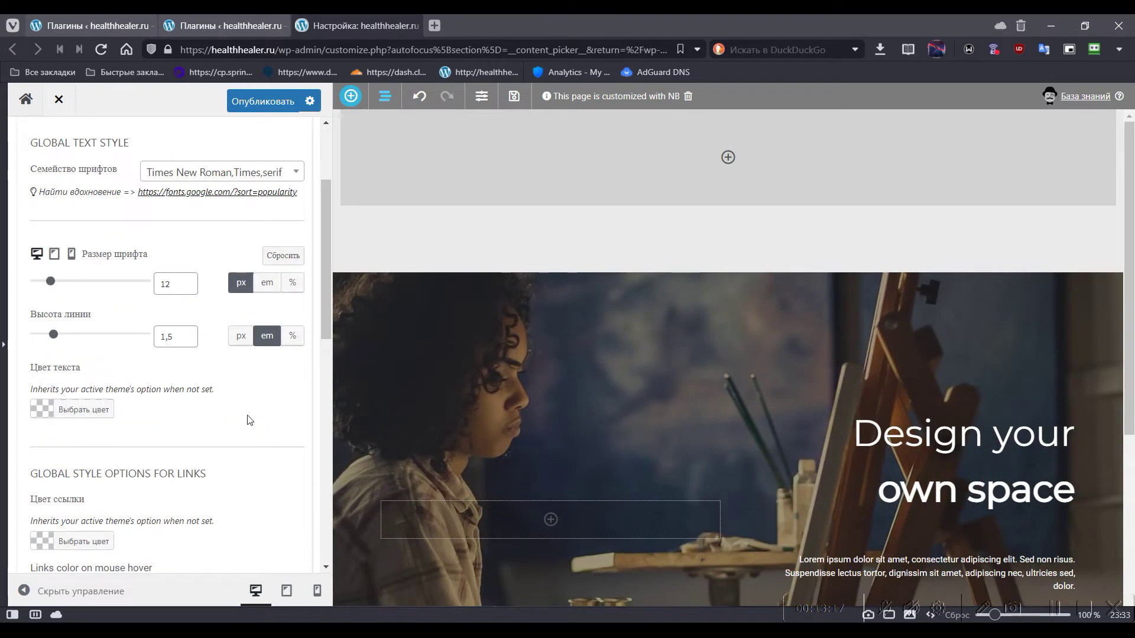
{"action": "left_click", "coordinate": [258, 403]}
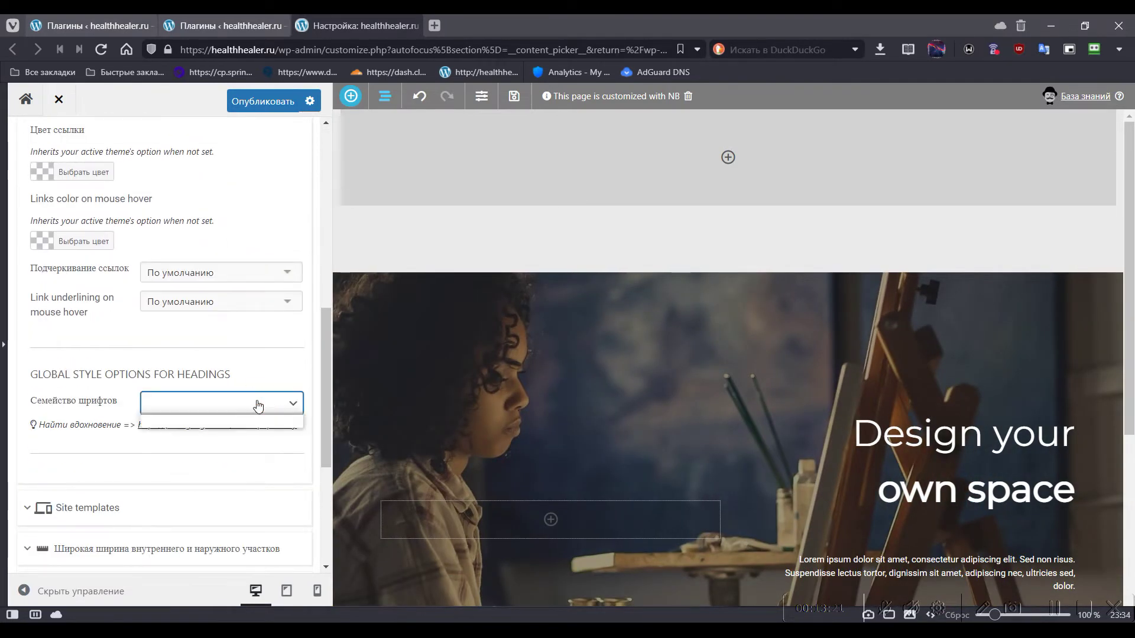
{"action": "left_click", "coordinate": [258, 403]}
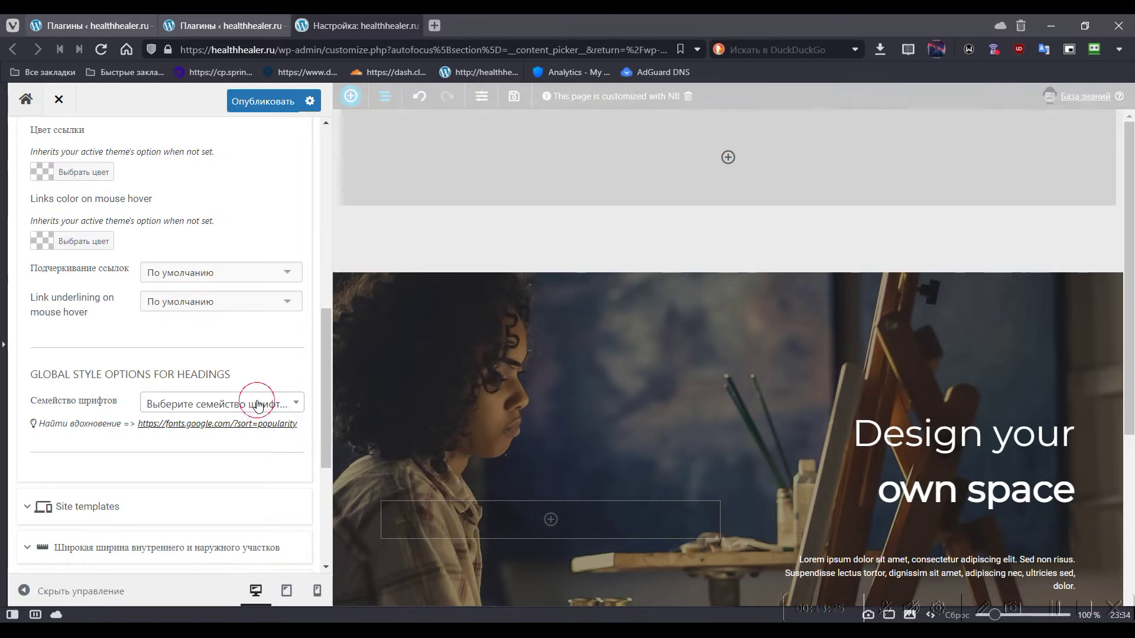
{"action": "left_click", "coordinate": [258, 404]}
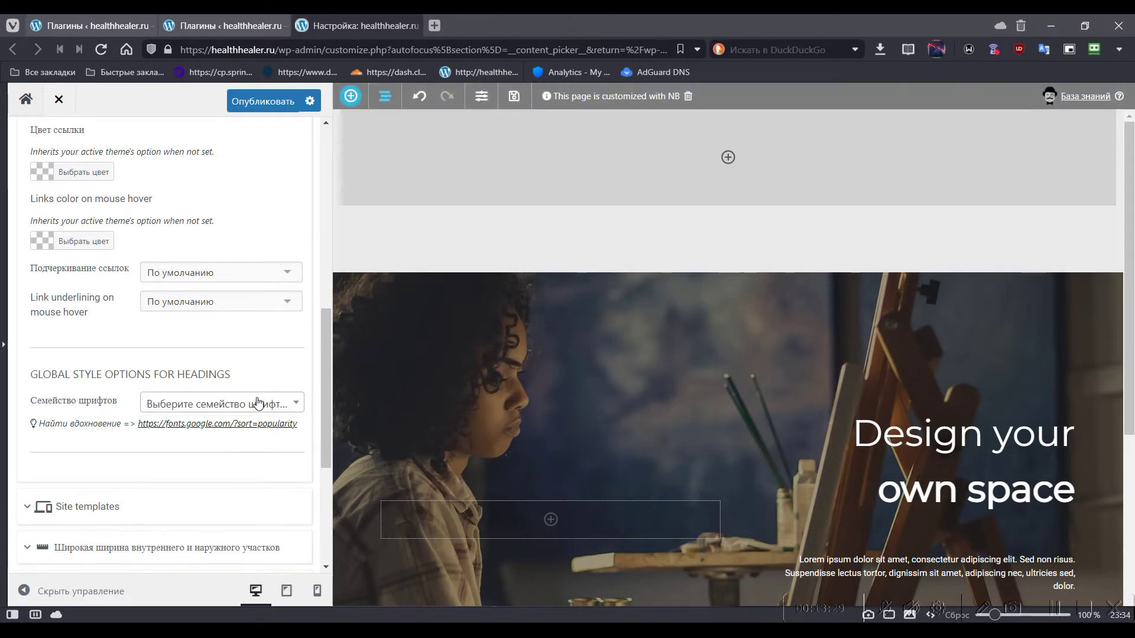
{"action": "scroll", "coordinate": [242, 489], "scroll_direction": "down", "scroll_amount": 1}
- Look through the page-type template settings under Site templates, such as tags, authors, attachments and search
{"action": "left_click", "coordinate": [120, 437]}
{"action": "scroll", "coordinate": [126, 318], "scroll_direction": "up", "scroll_amount": 10}
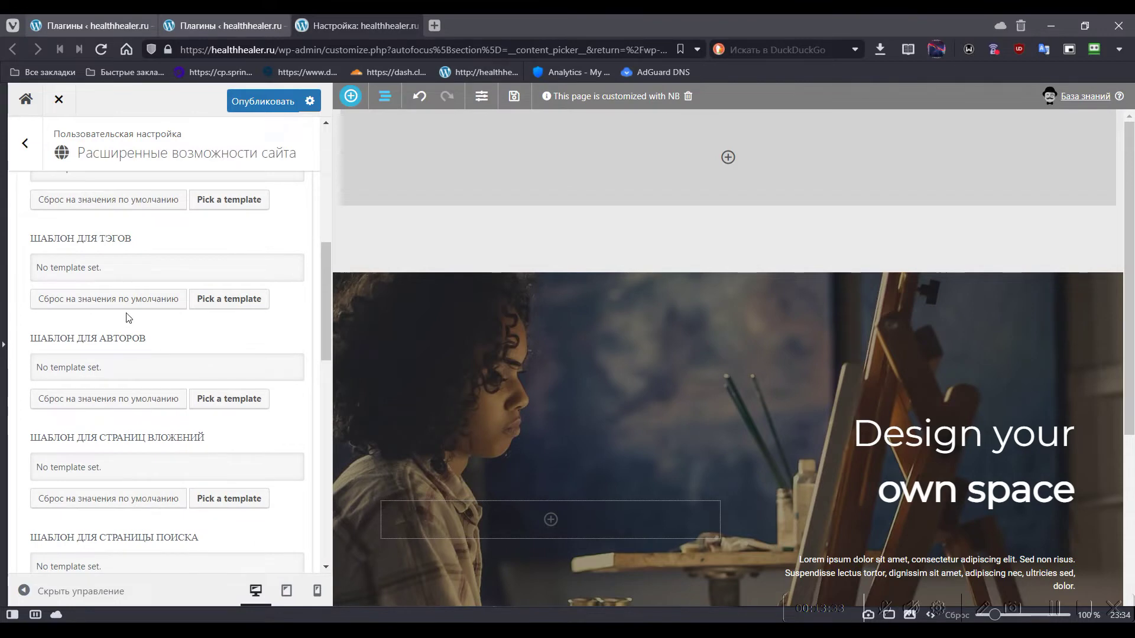
{"action": "scroll", "coordinate": [126, 317], "scroll_direction": "down", "scroll_amount": 8}
{"action": "scroll", "coordinate": [126, 318], "scroll_direction": "up", "scroll_amount": 8}
{"action": "scroll", "coordinate": [126, 318], "scroll_direction": "down", "scroll_amount": 8}
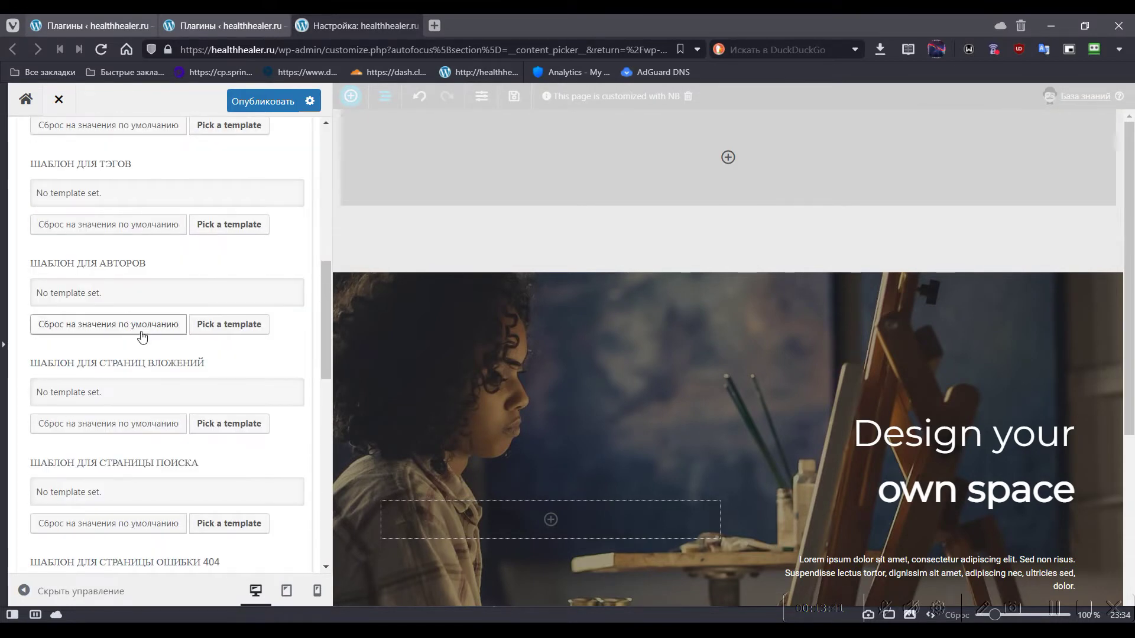
- Assign the Attachment page on one column site template to single posts (Шаблон для одиночной записи)
{"action": "scroll", "coordinate": [224, 284], "scroll_direction": "up", "scroll_amount": 4}
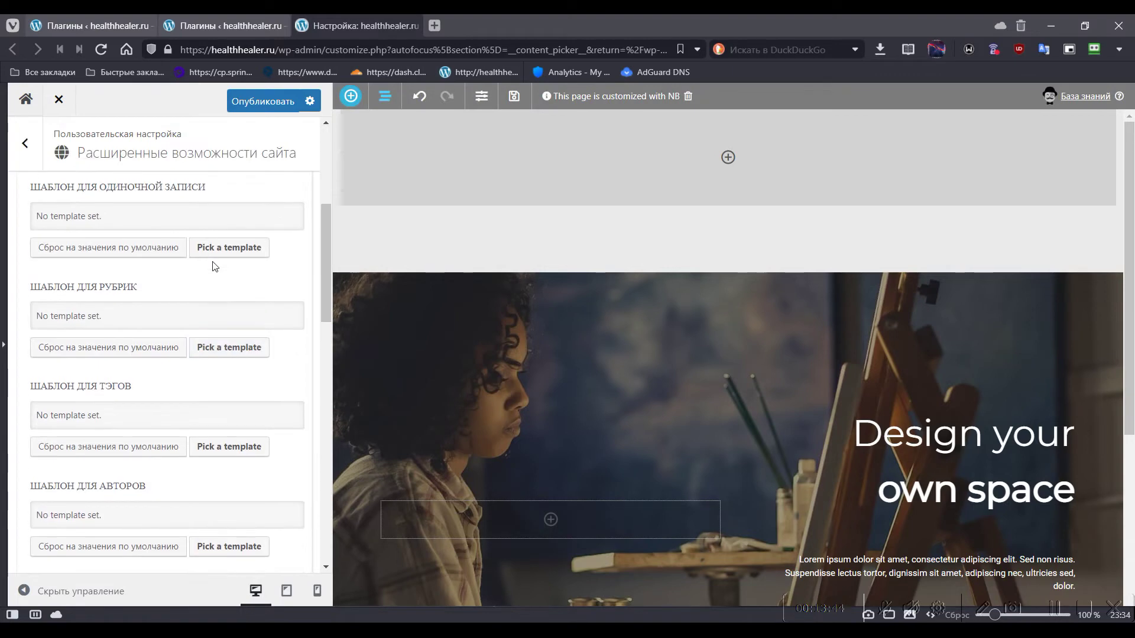
{"action": "left_click", "coordinate": [246, 251]}
{"action": "scroll", "coordinate": [975, 437], "scroll_direction": "down", "scroll_amount": 3}
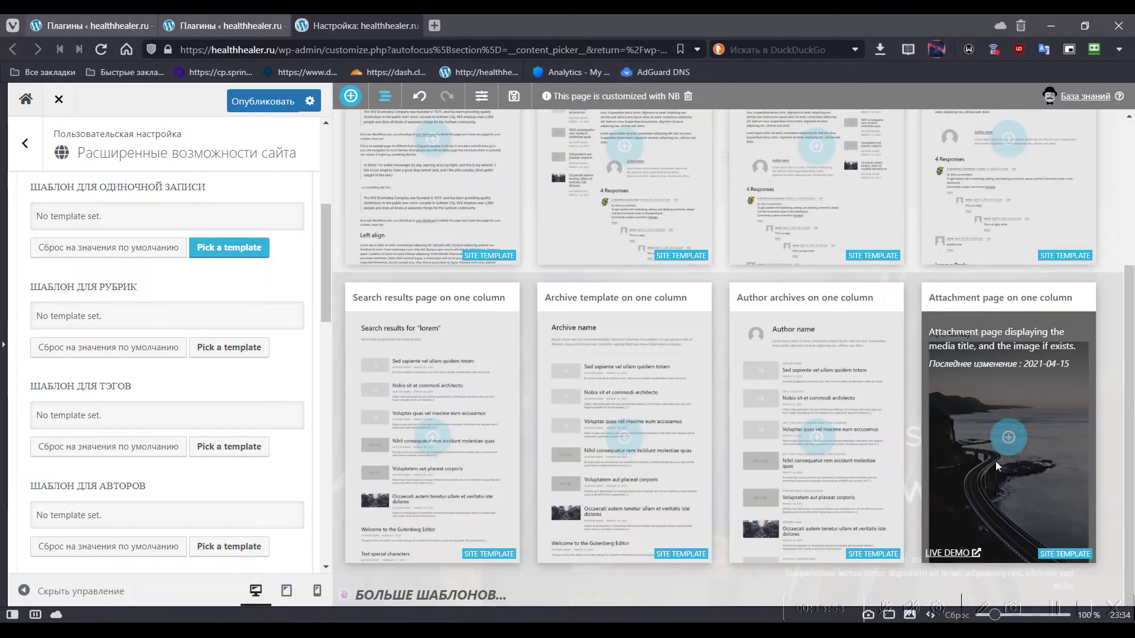
{"action": "left_click", "coordinate": [1006, 436]}
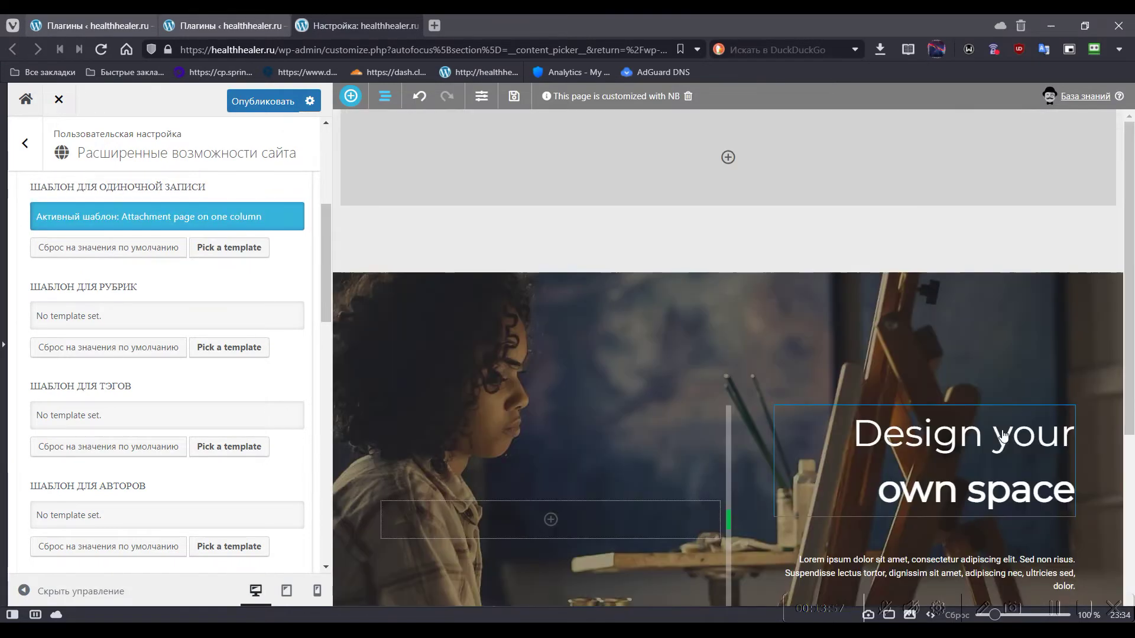
- Assign the Archive template on one column site template to category pages (Шаблон для рубрик)
{"action": "left_click", "coordinate": [249, 349]}
{"action": "scroll", "coordinate": [816, 378], "scroll_direction": "down", "scroll_amount": 3}
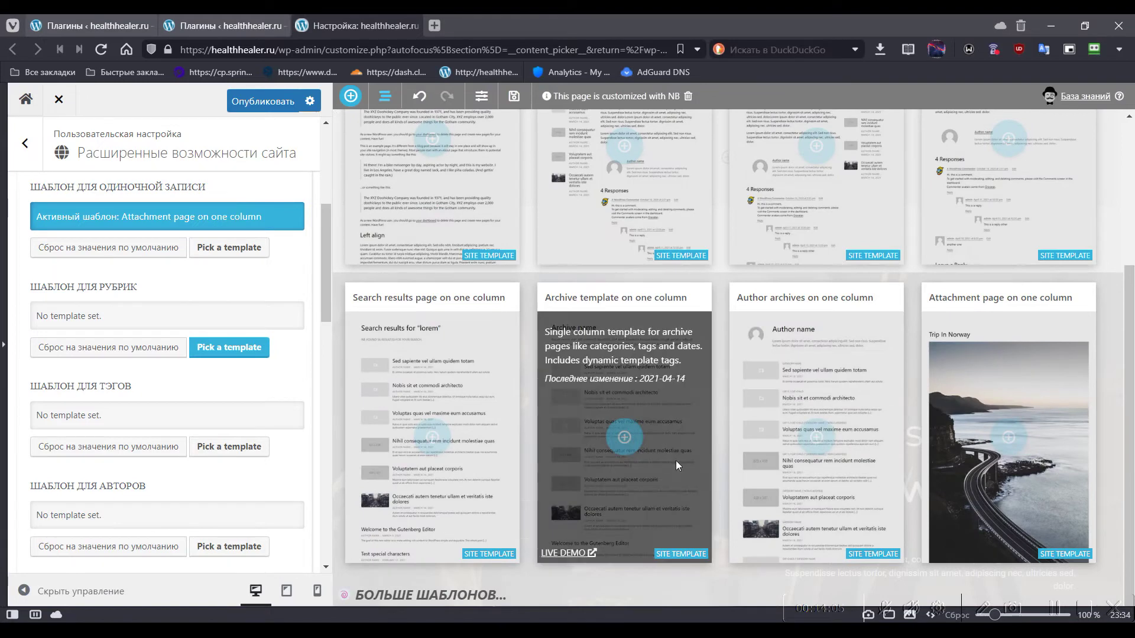
{"action": "left_click", "coordinate": [625, 437]}
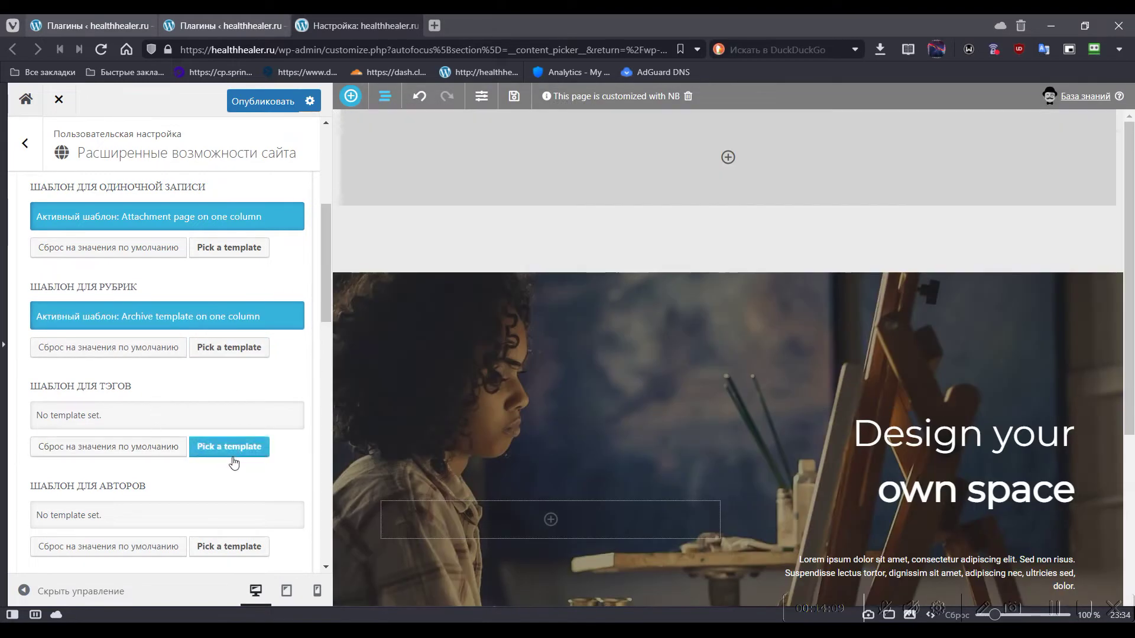
- Assign the Search results page on one column template to the 404 error page and publish the changes
{"action": "scroll", "coordinate": [224, 414], "scroll_direction": "down", "scroll_amount": 8}
{"action": "scroll", "coordinate": [200, 393], "scroll_direction": "up", "scroll_amount": 1}
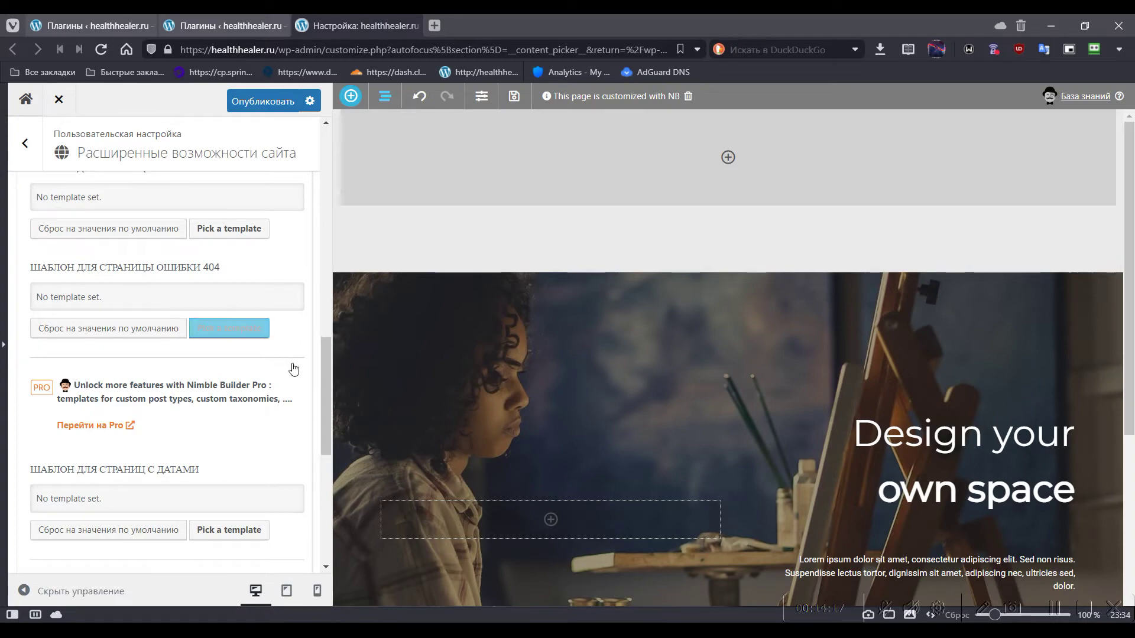
{"action": "scroll", "coordinate": [467, 458], "scroll_direction": "down", "scroll_amount": 5}
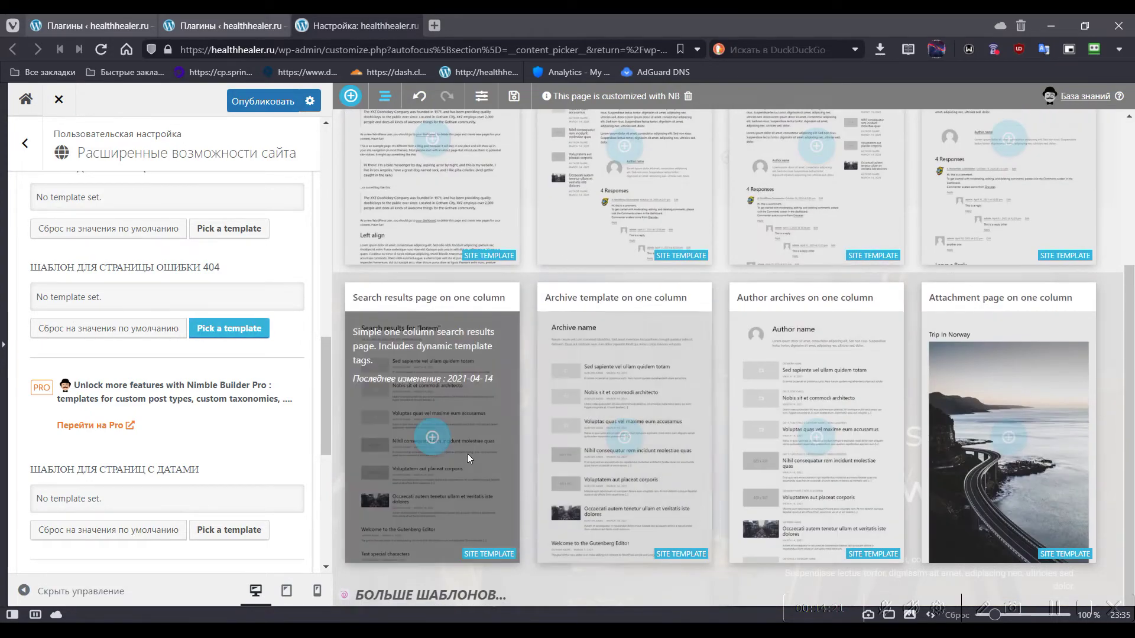
{"action": "left_click", "coordinate": [432, 436]}
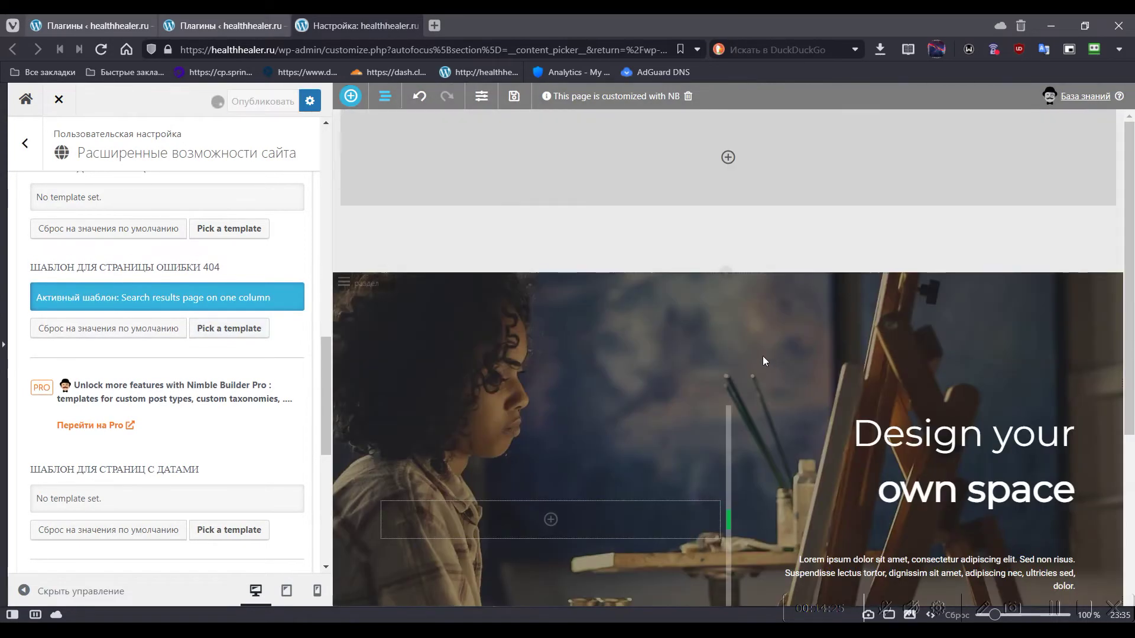
- Insert a map module (Карта) into the first column of the three-column section below the hero image
{"action": "scroll", "coordinate": [765, 362], "scroll_direction": "down", "scroll_amount": 5}
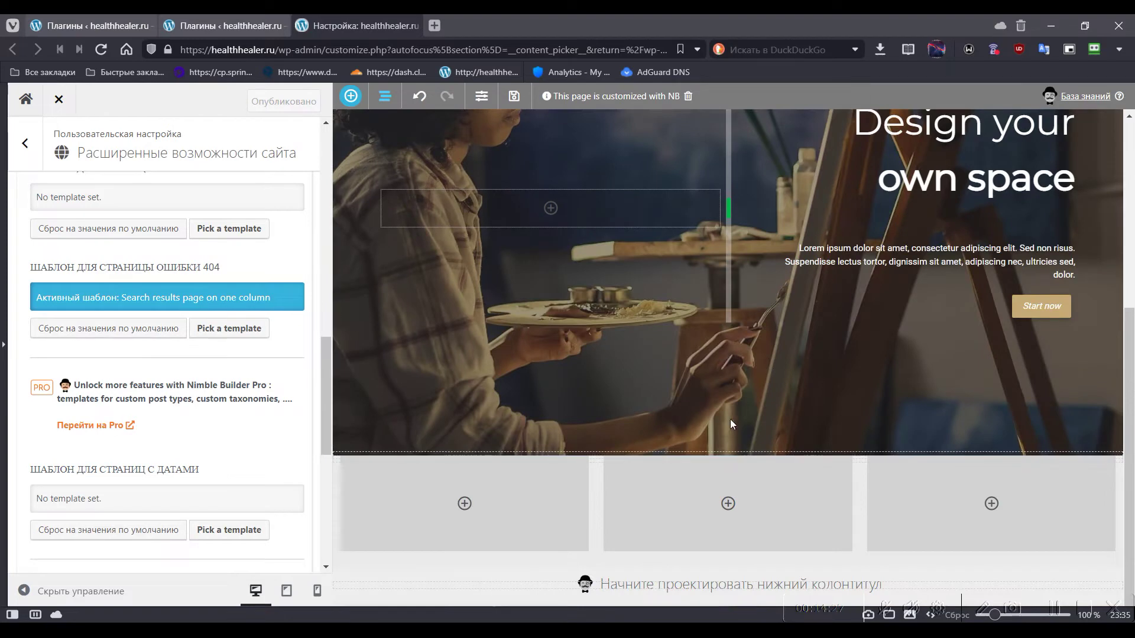
{"action": "left_click", "coordinate": [464, 504]}
{"action": "scroll", "coordinate": [177, 355], "scroll_direction": "down", "scroll_amount": 8}
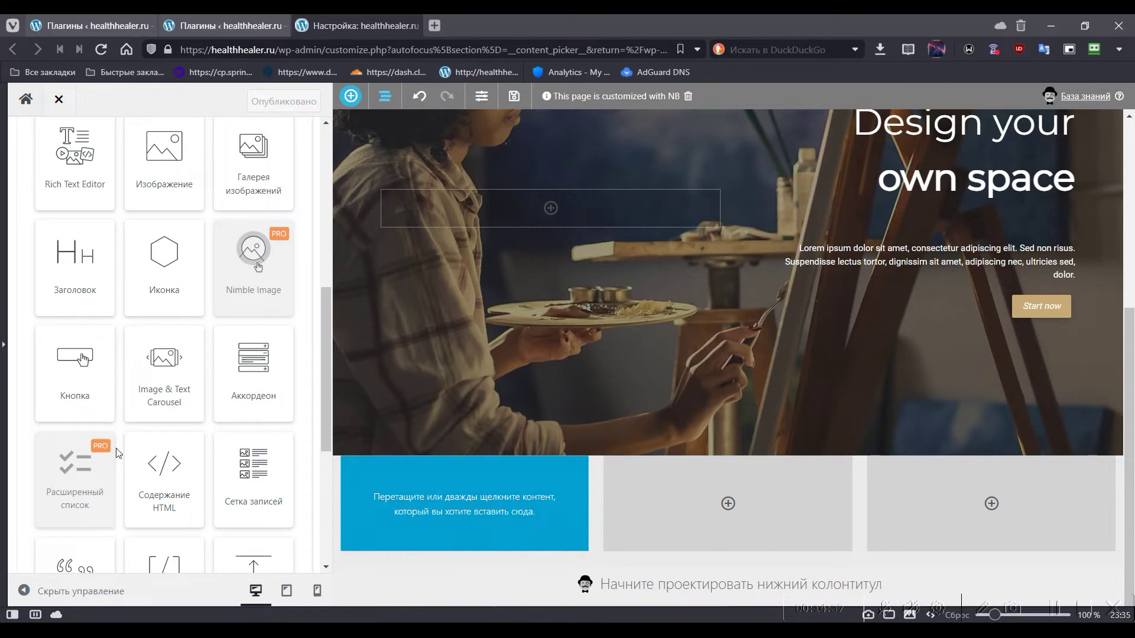
{"action": "scroll", "coordinate": [188, 353], "scroll_direction": "down", "scroll_amount": 3}
{"action": "scroll", "coordinate": [167, 247], "scroll_direction": "down", "scroll_amount": 3}
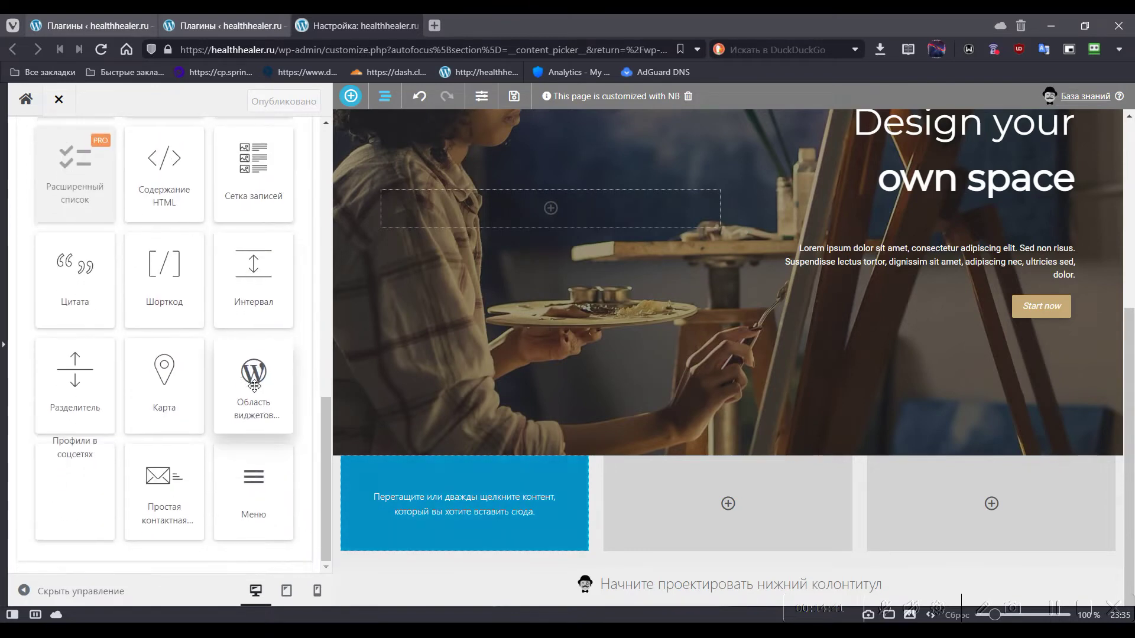
{"action": "left_click_drag", "start_coordinate": [416, 516], "coordinate": [464, 517]}
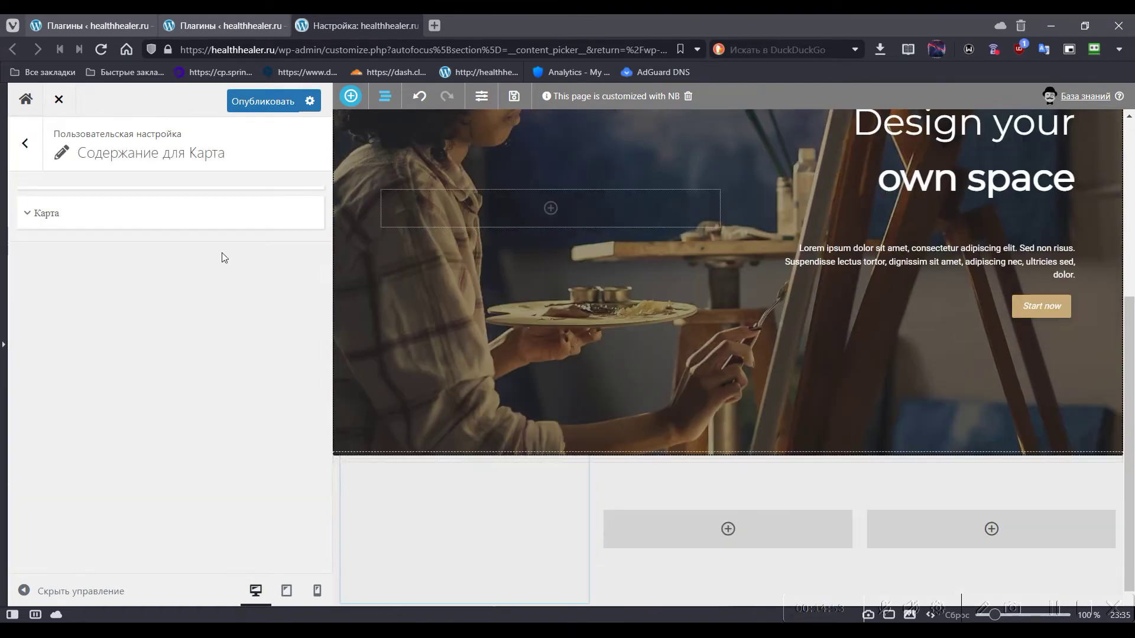
- Look over the map module's content settings and preview the map on tablet and phone before returning to the desktop view
{"action": "scroll", "coordinate": [462, 519], "scroll_direction": "down", "scroll_amount": 2}
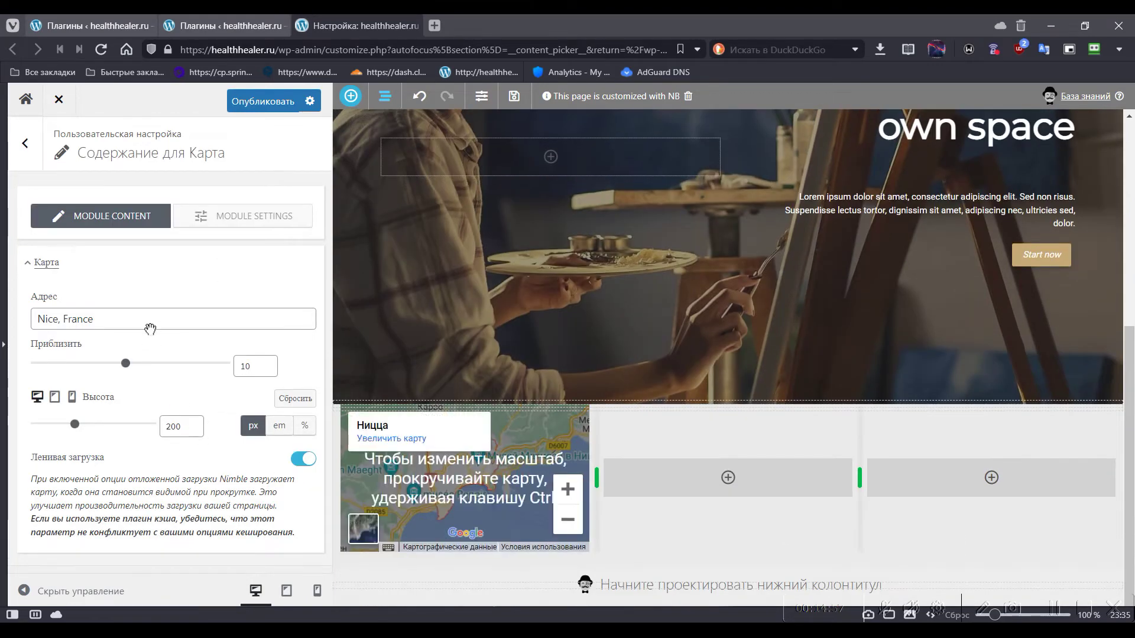
{"action": "left_click", "coordinate": [54, 397]}
{"action": "left_click", "coordinate": [38, 397]}
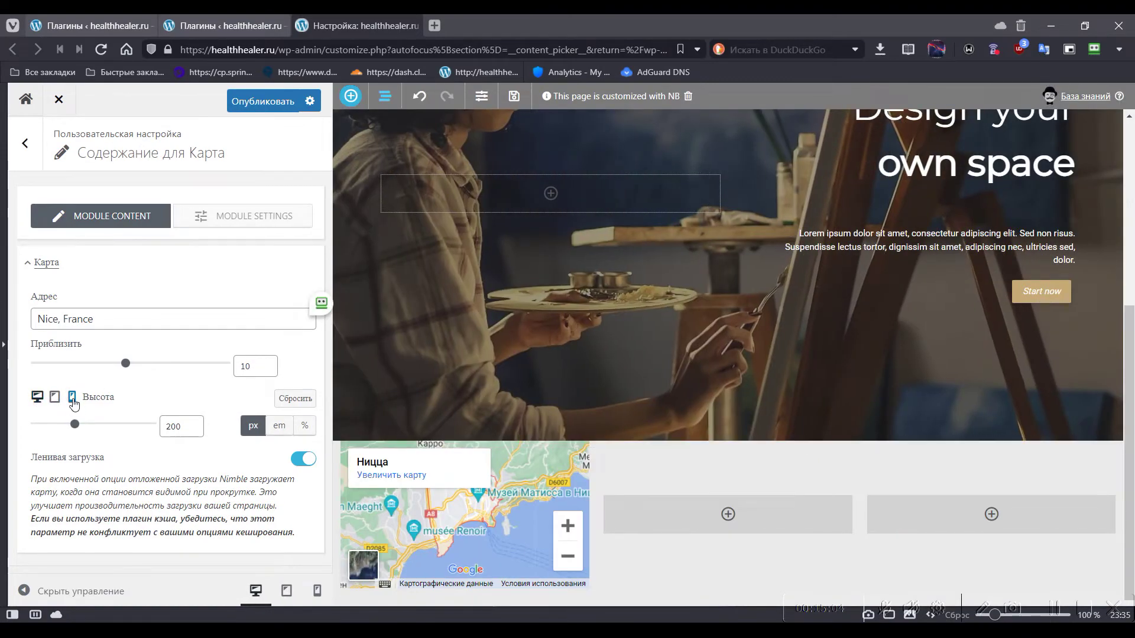
{"action": "left_click", "coordinate": [72, 398]}
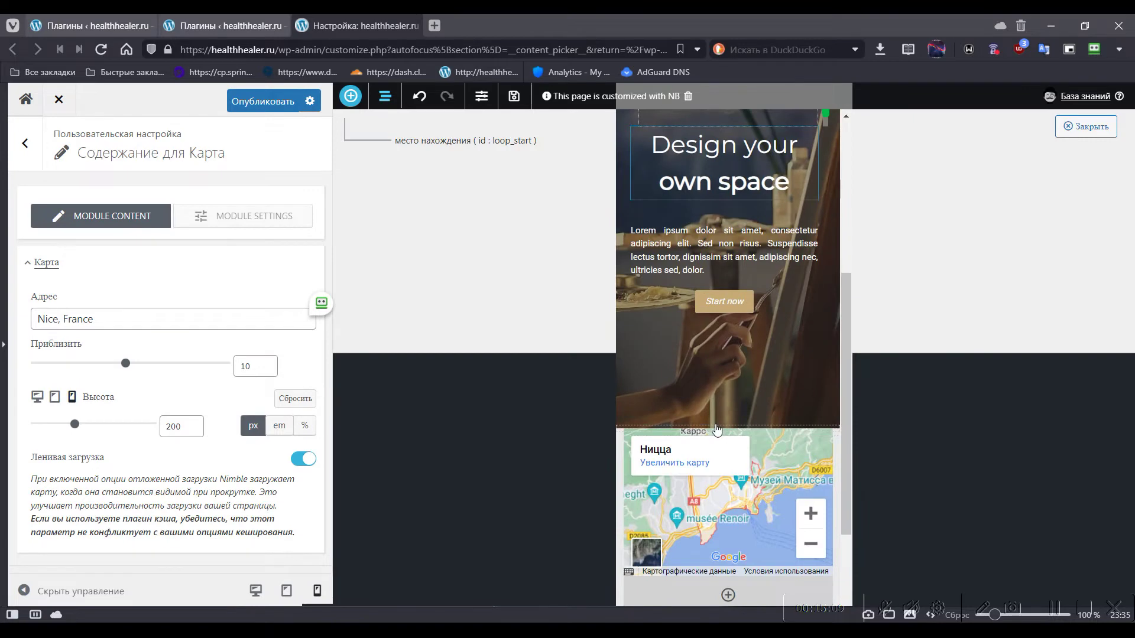
{"action": "left_click", "coordinate": [37, 397]}
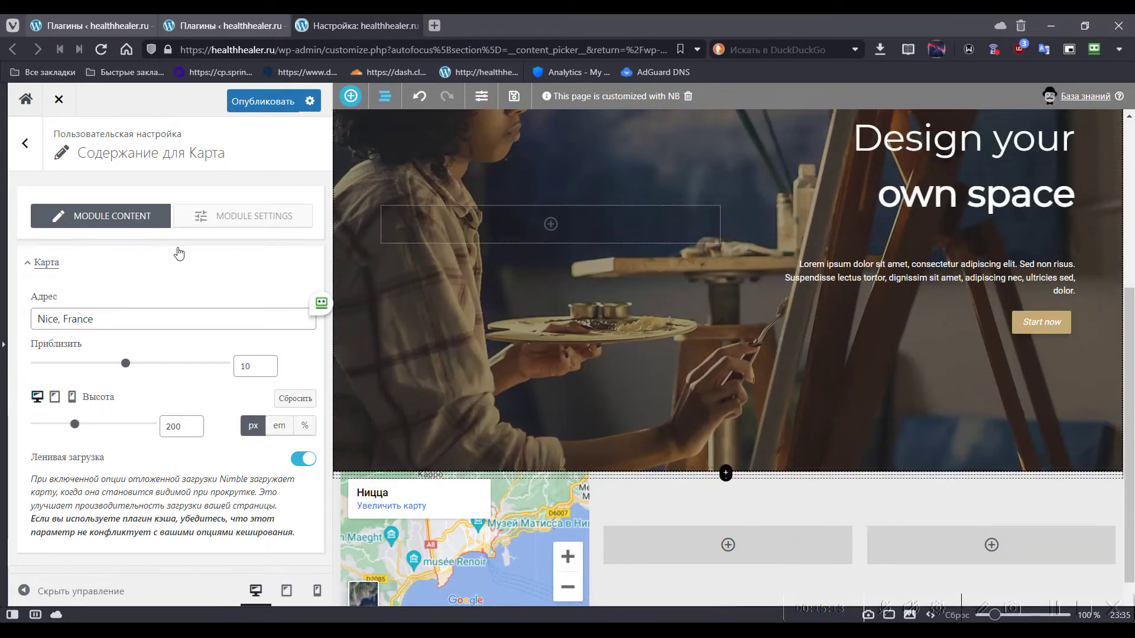
- Display the content picker's template gallery and check the saved templates (Мои шаблоны) before returning to the Nimble Builder templates
{"action": "left_click", "coordinate": [25, 143]}
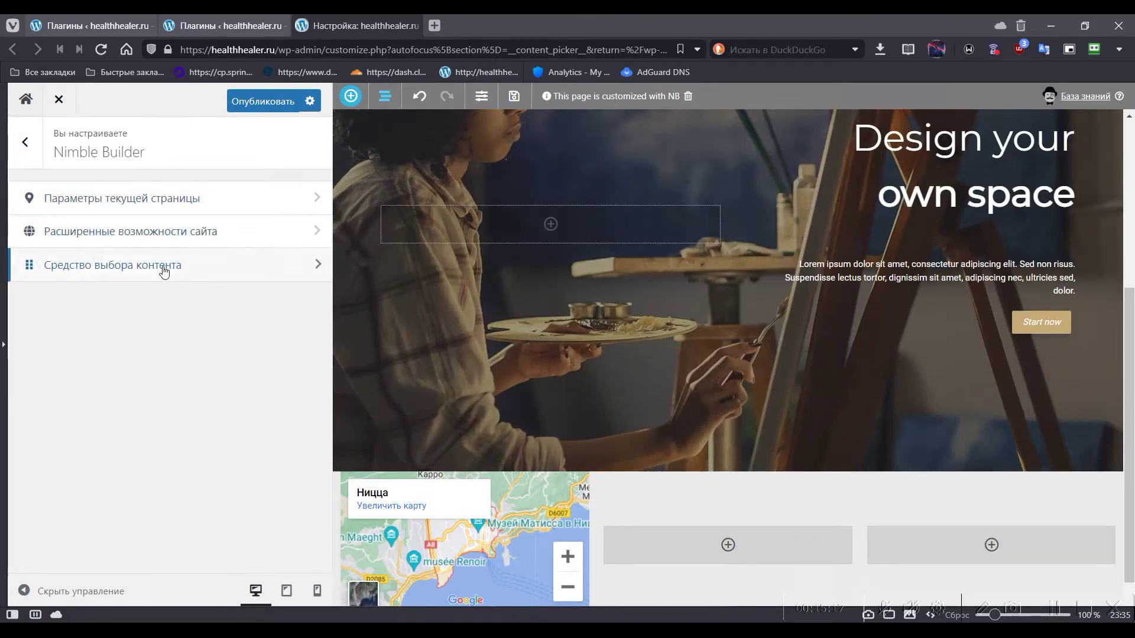
{"action": "left_click", "coordinate": [164, 273]}
{"action": "left_click", "coordinate": [163, 271]}
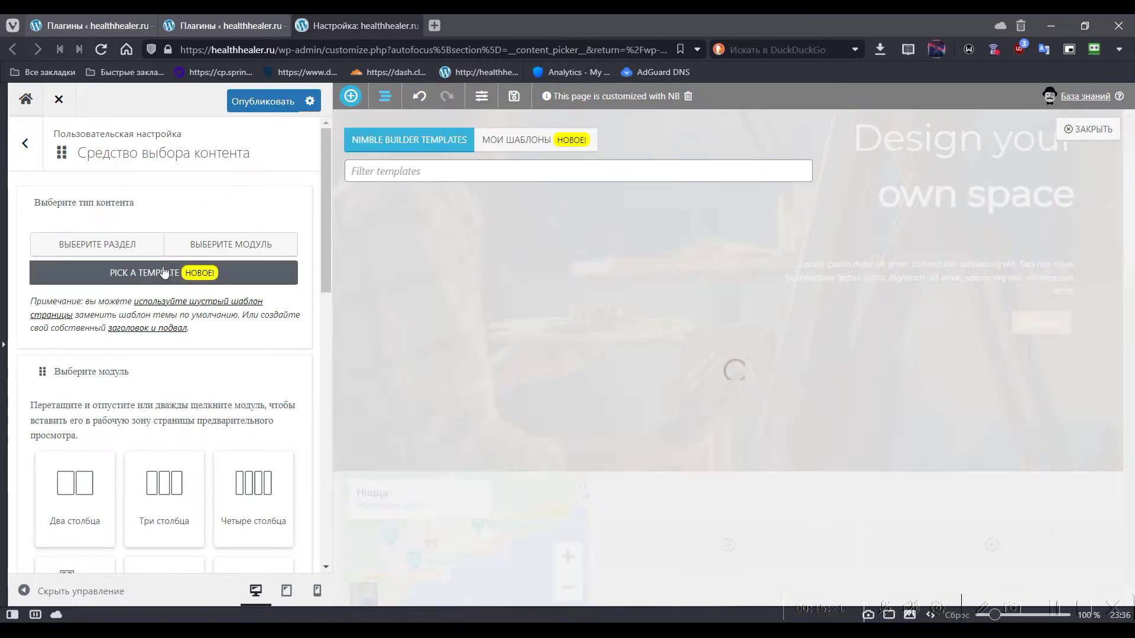
{"action": "left_click", "coordinate": [518, 142]}
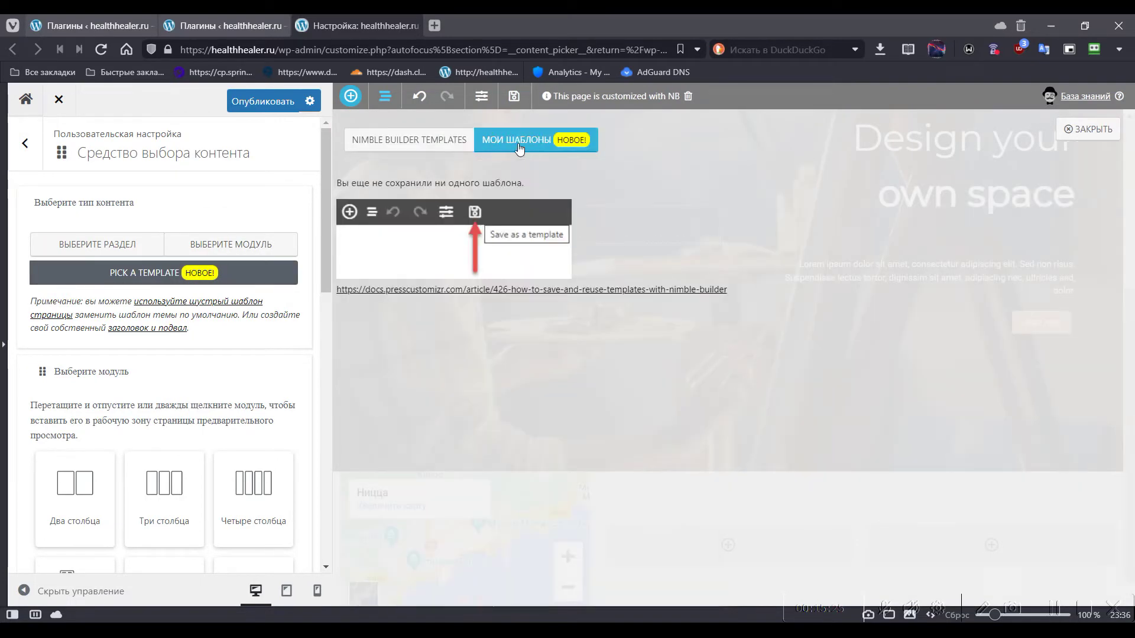
{"action": "left_click", "coordinate": [471, 142]}
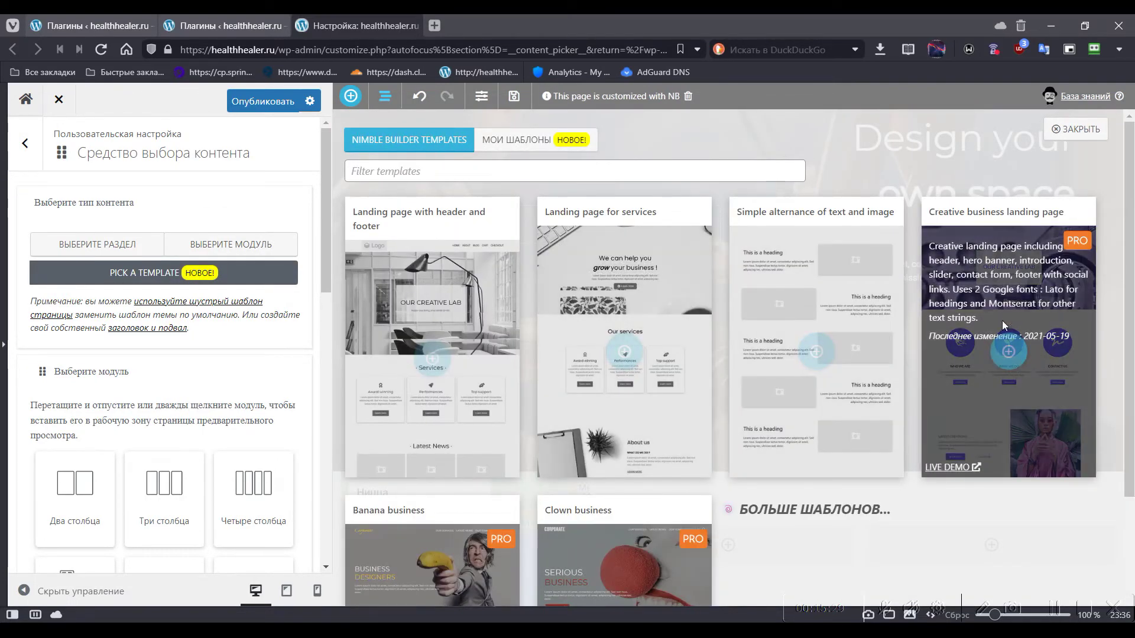
- Replace the page's existing sections with the Landing page for services template
{"action": "scroll", "coordinate": [673, 395], "scroll_direction": "down", "scroll_amount": 3}
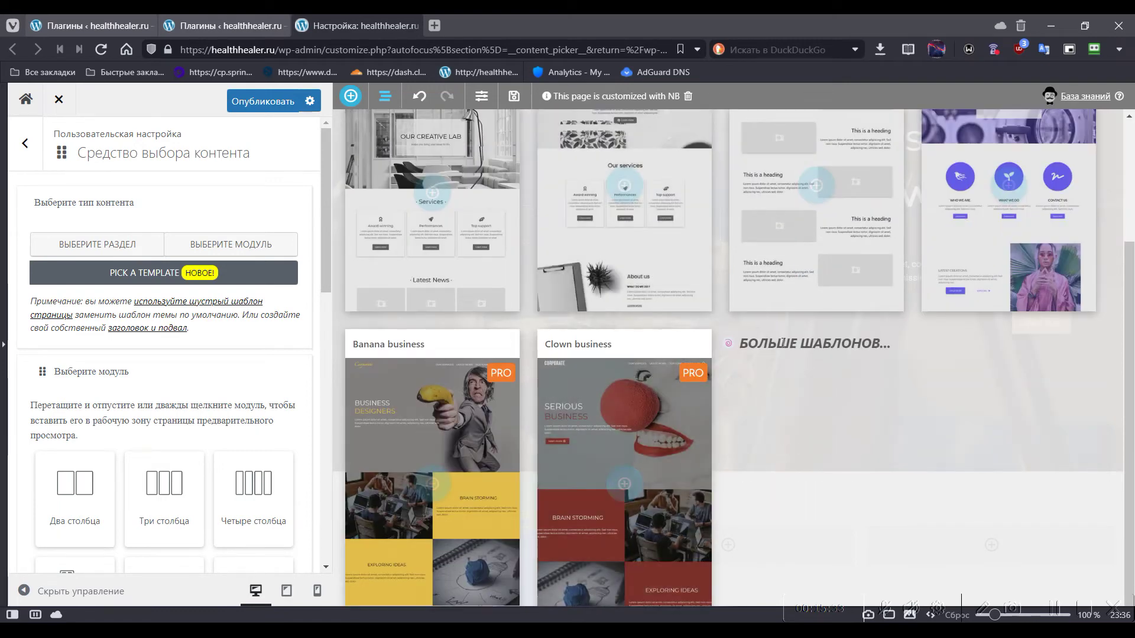
{"action": "scroll", "coordinate": [813, 292], "scroll_direction": "up", "scroll_amount": 3}
{"action": "left_click", "coordinate": [630, 335]}
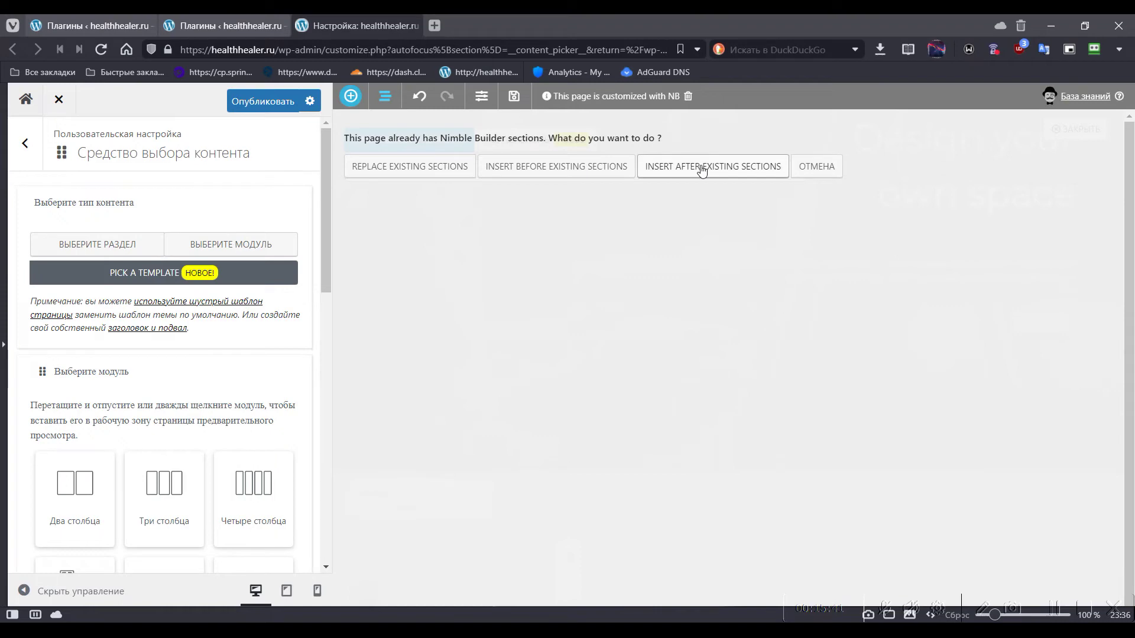
{"action": "left_click", "coordinate": [426, 176]}
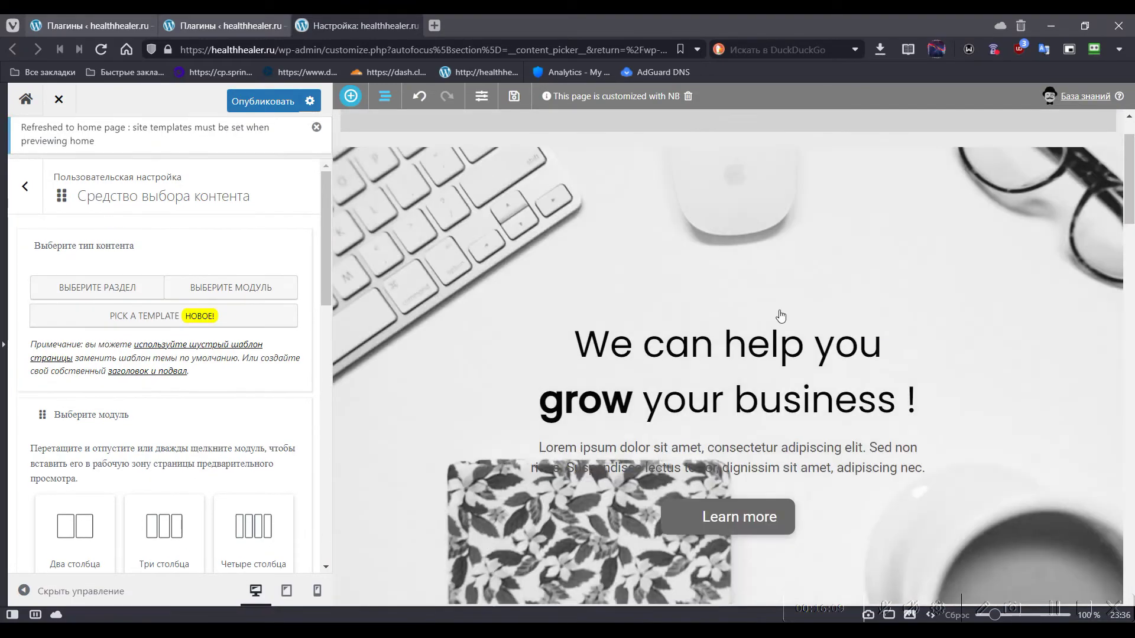
- Review the inserted landing page down to its contact form, return to the main customizer options and publish the changes
{"action": "scroll", "coordinate": [682, 269], "scroll_direction": "down", "scroll_amount": 15}
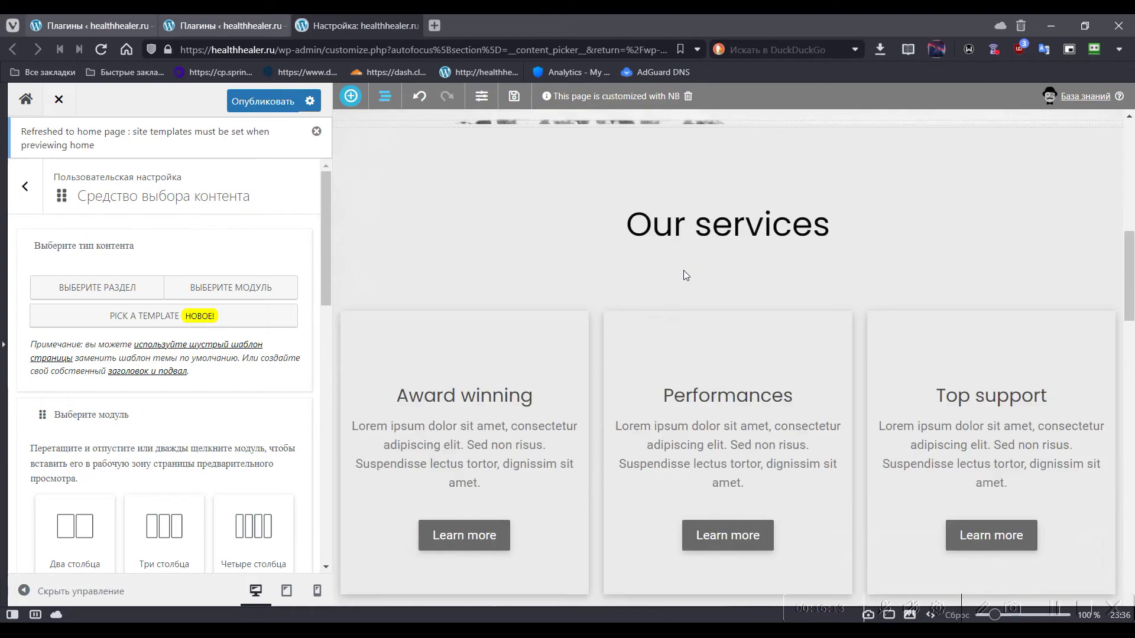
{"action": "scroll", "coordinate": [803, 302], "scroll_direction": "down", "scroll_amount": 15}
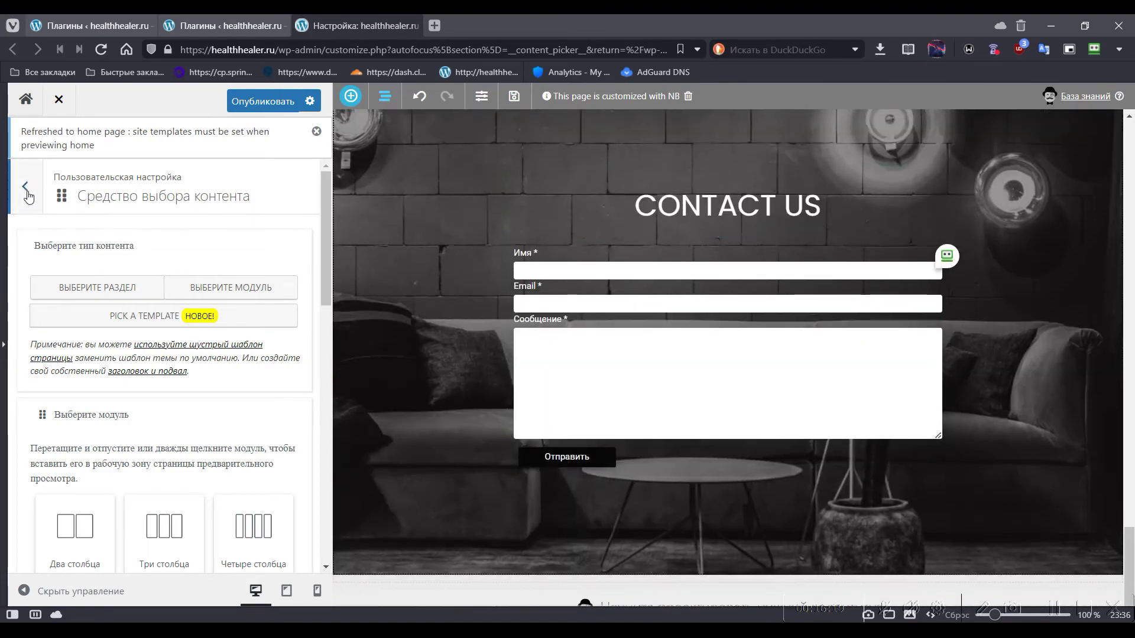
{"action": "left_click", "coordinate": [26, 188]}
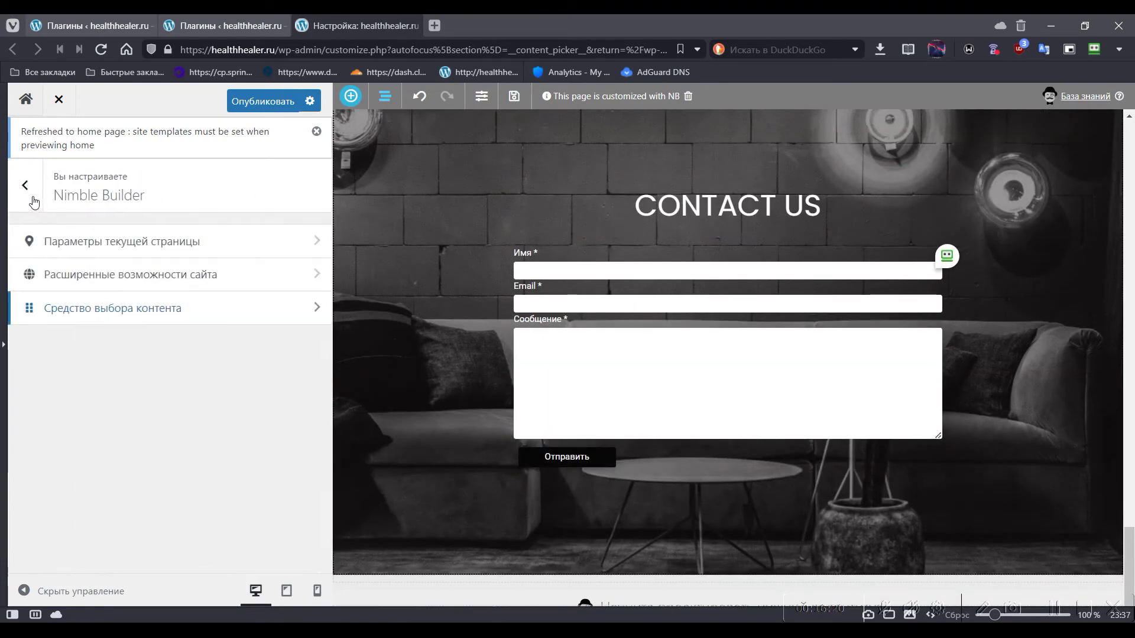
{"action": "left_click", "coordinate": [26, 187]}
{"action": "scroll", "coordinate": [104, 229], "scroll_direction": "down", "scroll_amount": 3}
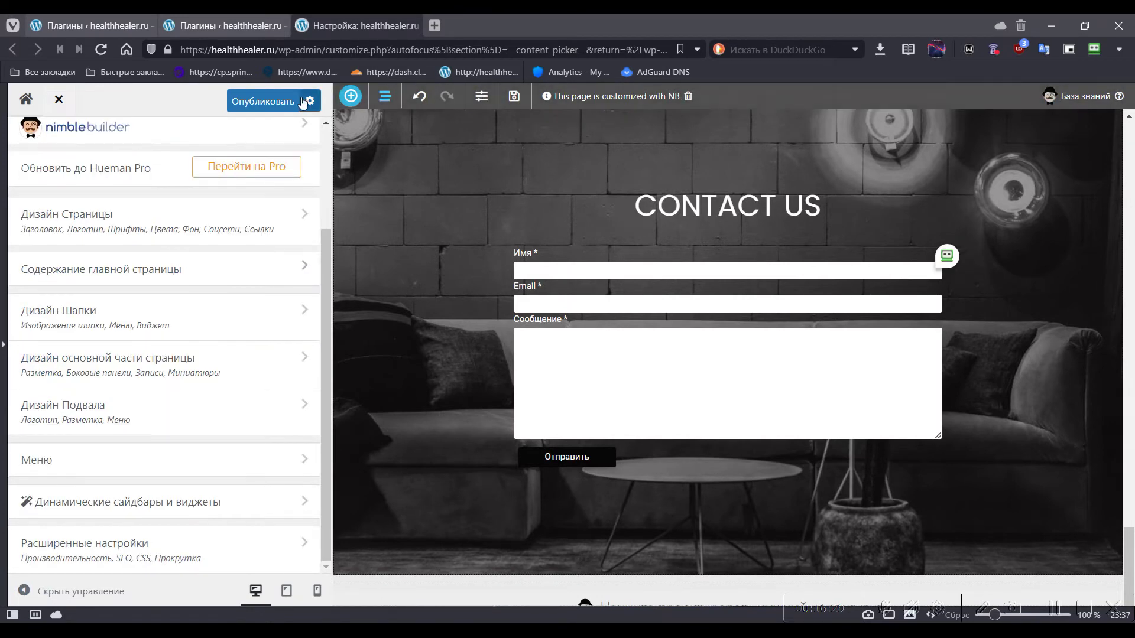
{"action": "left_click", "coordinate": [269, 101]}
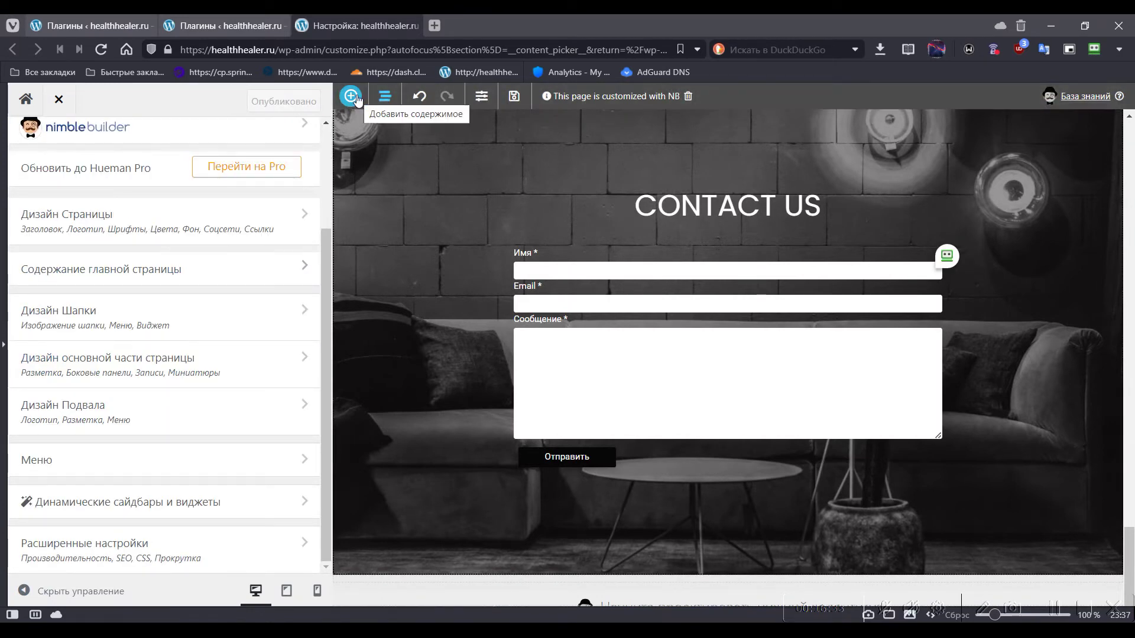
- Close the customizer and look through the published home page on the live site
{"action": "left_click", "coordinate": [485, 97]}
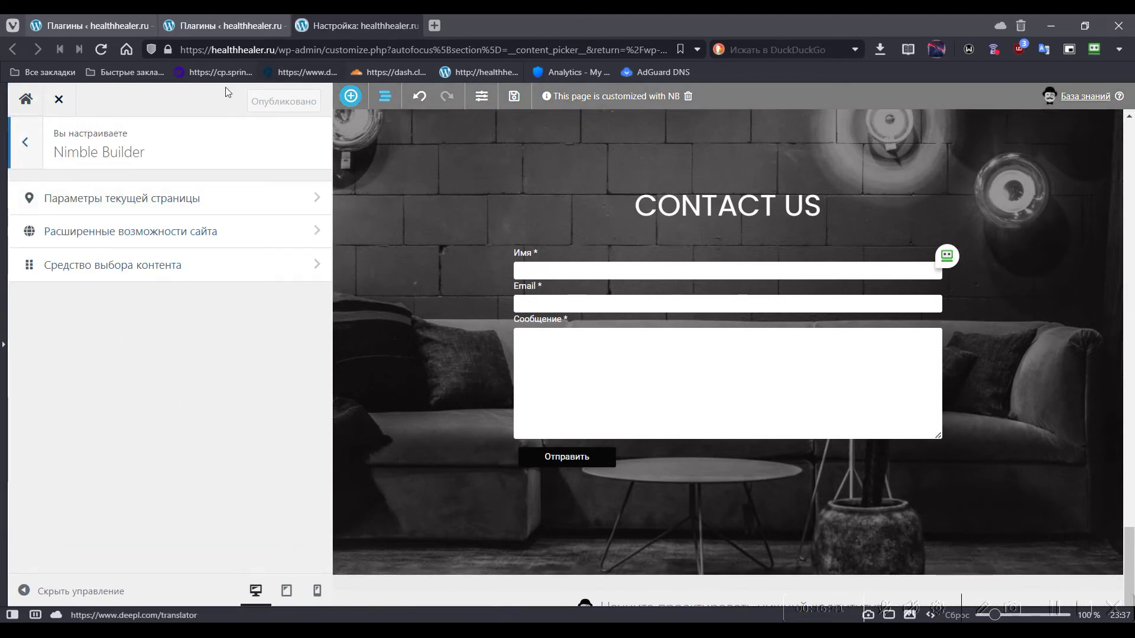
{"action": "left_click", "coordinate": [27, 101]}
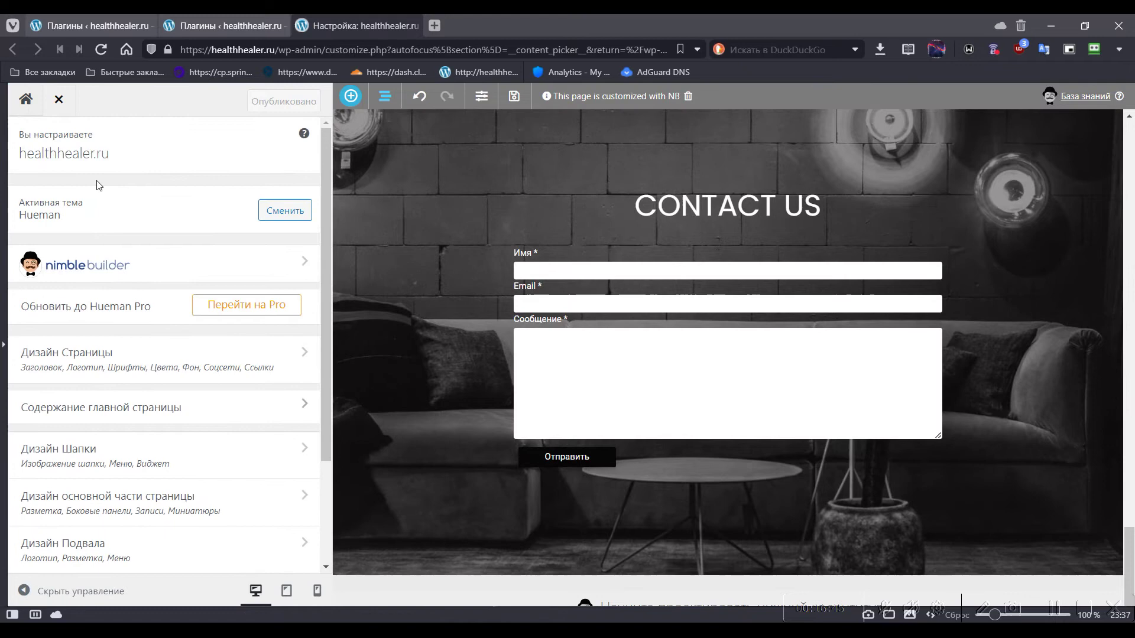
{"action": "left_click", "coordinate": [58, 99]}
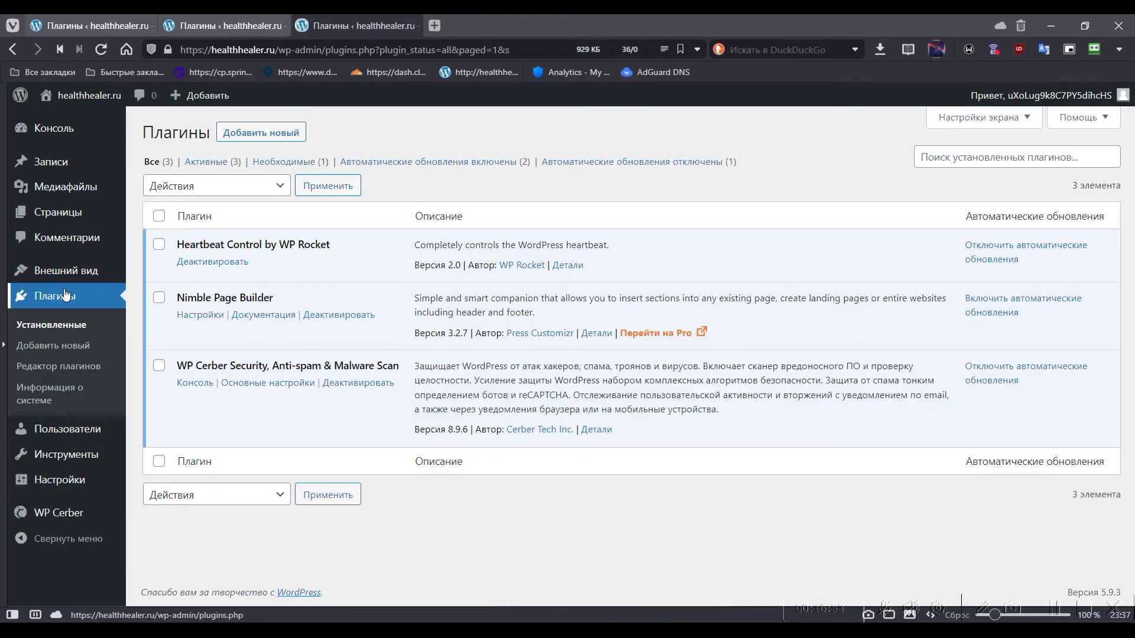
{"action": "mouse_move", "coordinate": [78, 101]}
{"action": "left_click", "coordinate": [83, 122]}
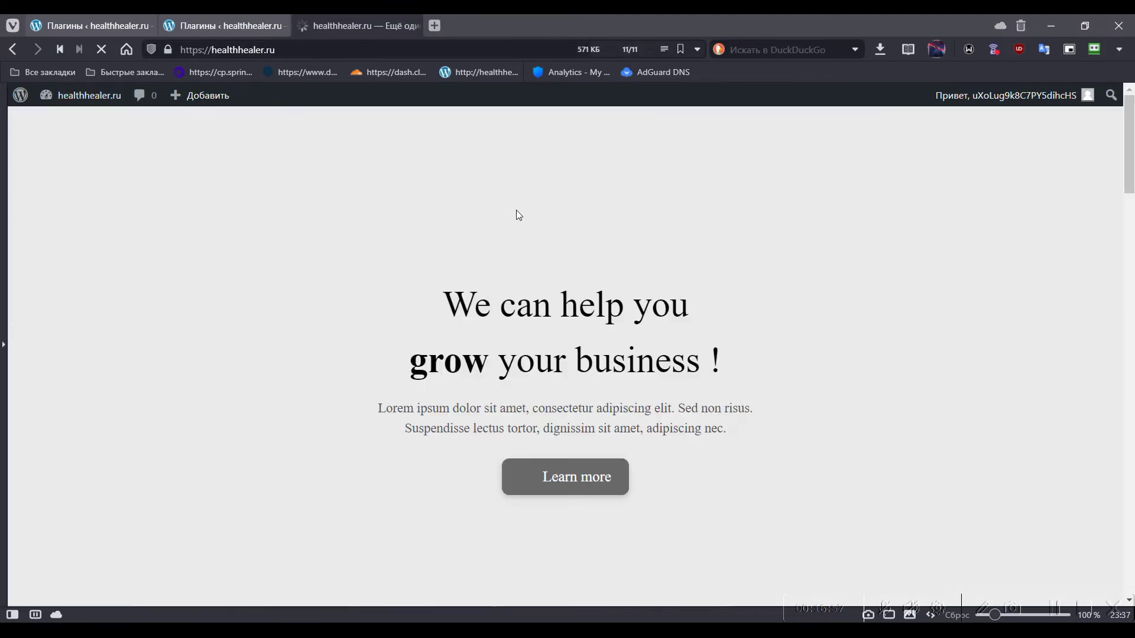
{"action": "scroll", "coordinate": [516, 210], "scroll_direction": "down", "scroll_amount": 20}
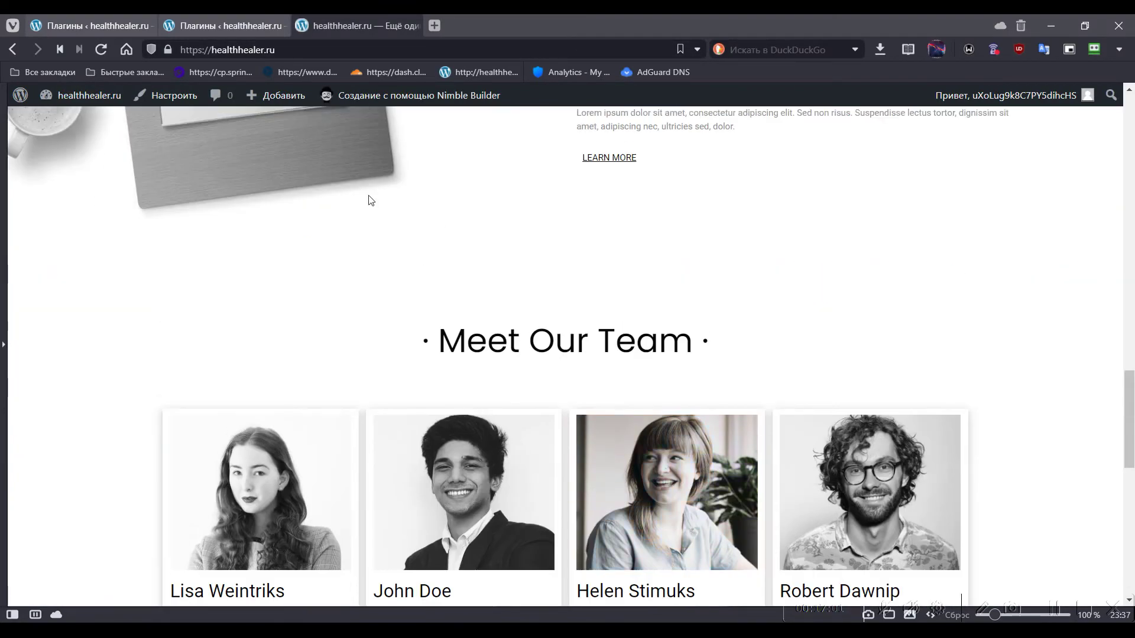
{"action": "scroll", "coordinate": [369, 201], "scroll_direction": "up", "scroll_amount": 5}
- Copy the live site's address and open PageSpeed Insights and GTmetrix in separate new tabs
{"action": "right_click", "coordinate": [245, 49]}
{"action": "key", "text": "ctrl+c"}
{"action": "left_click", "coordinate": [323, 148]}
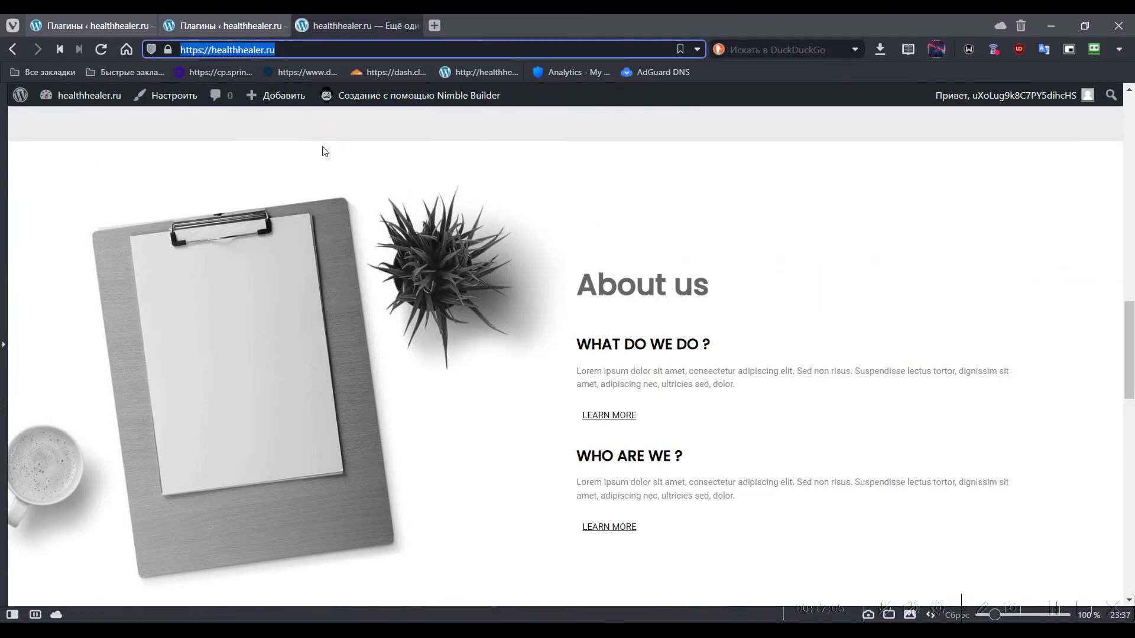
{"action": "left_click", "coordinate": [434, 26]}
{"action": "left_click", "coordinate": [128, 73]}
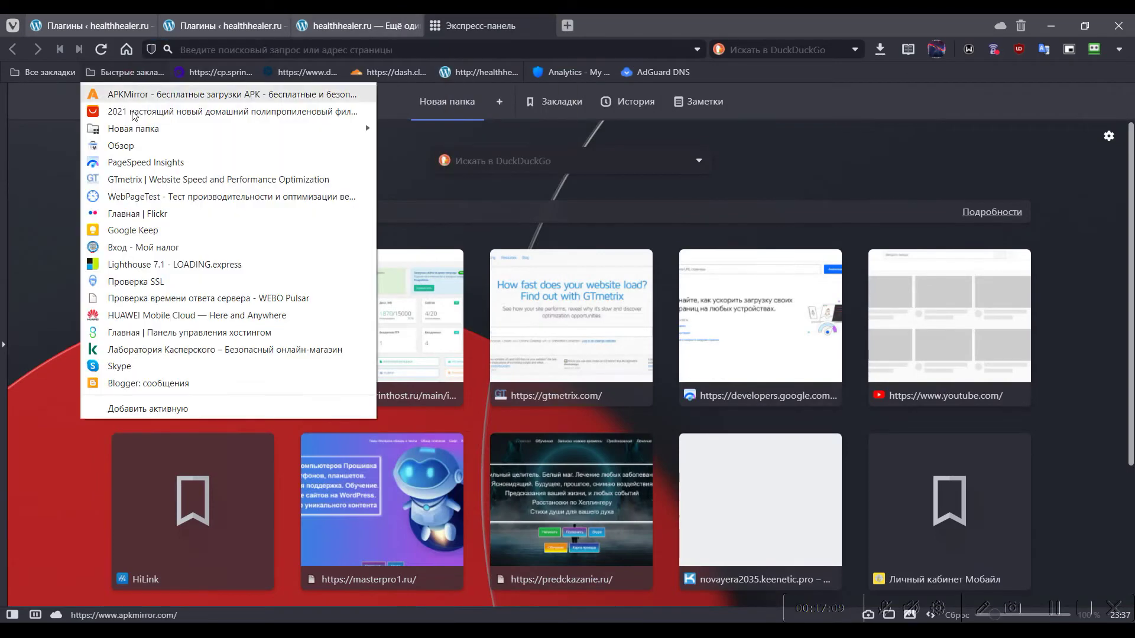
{"action": "left_click", "coordinate": [178, 162]}
{"action": "left_click", "coordinate": [569, 26]}
{"action": "left_click", "coordinate": [128, 72]}
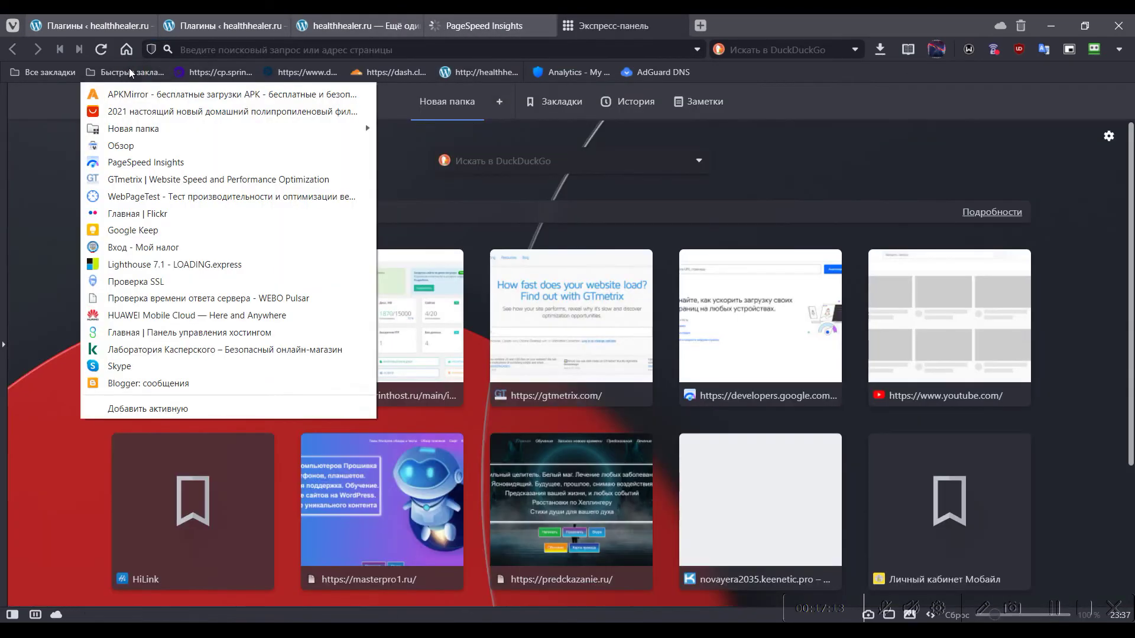
{"action": "left_click", "coordinate": [157, 176]}
{"action": "left_click", "coordinate": [482, 30]}
{"action": "right_click", "coordinate": [273, 166]}
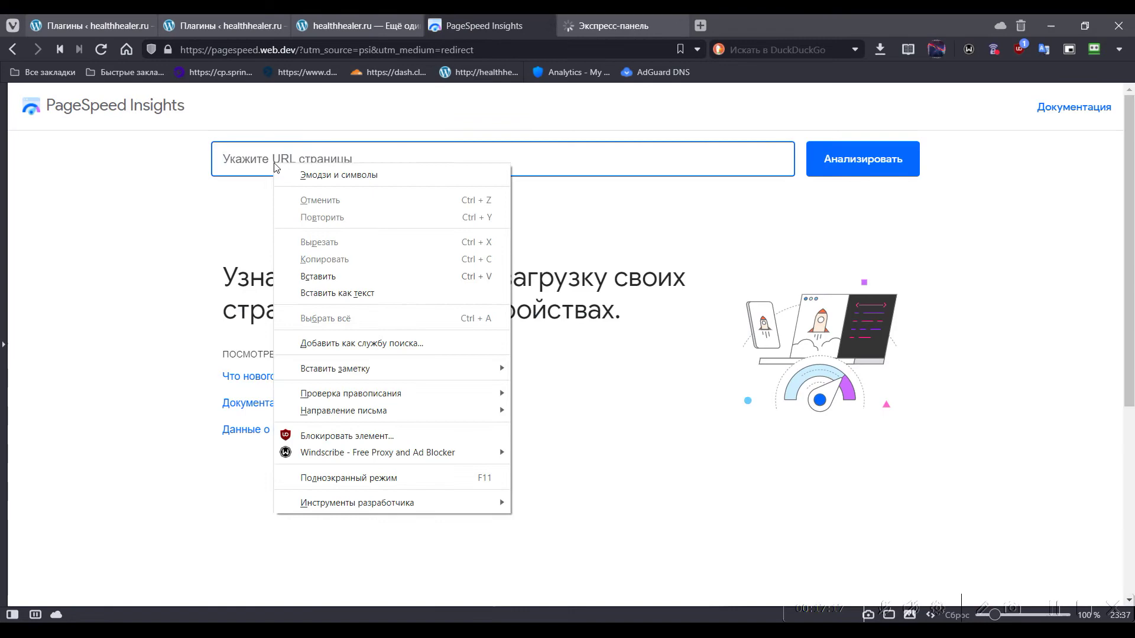
{"action": "left_click", "coordinate": [319, 276]}
{"action": "left_click", "coordinate": [852, 156]}
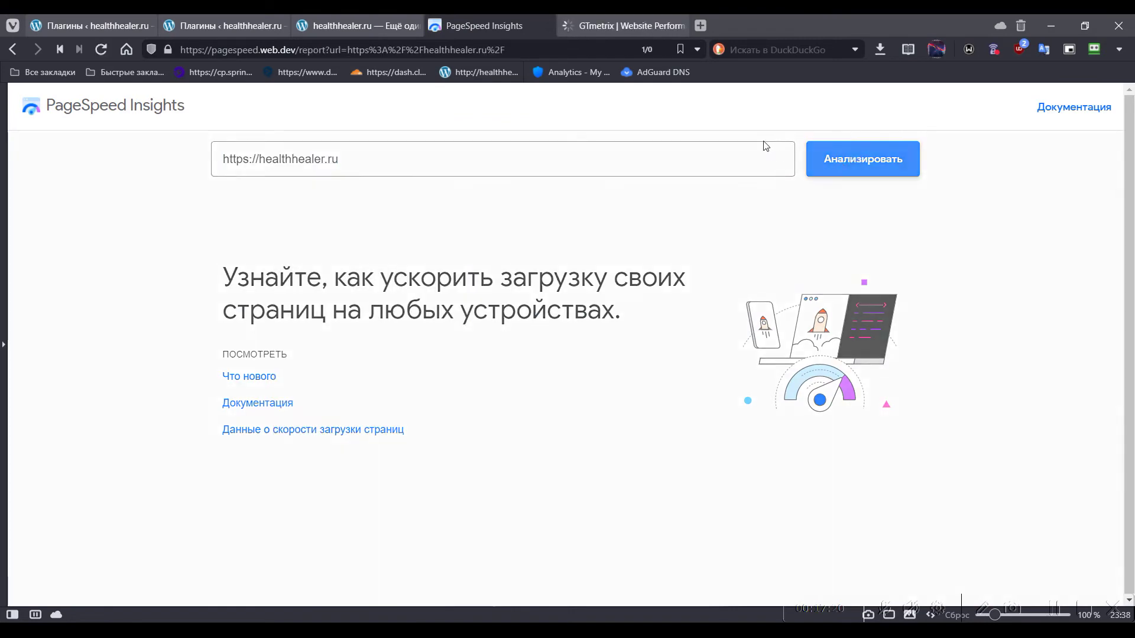
{"action": "left_click", "coordinate": [621, 24]}
{"action": "left_click", "coordinate": [318, 392]}
{"action": "right_click", "coordinate": [318, 392]}
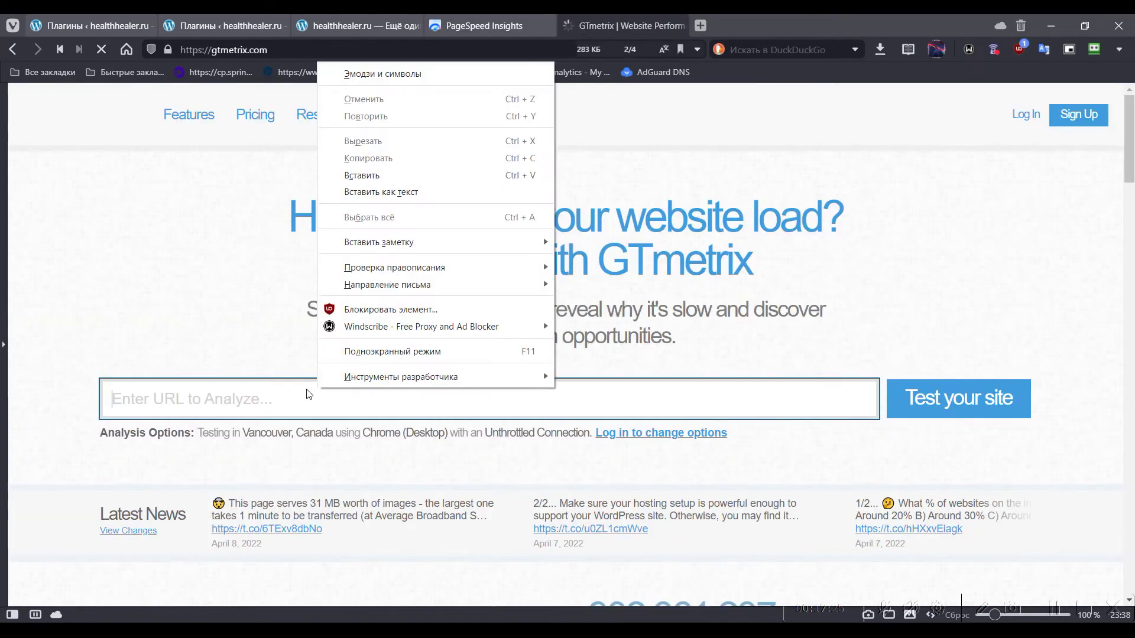
{"action": "left_click", "coordinate": [298, 398]}
{"action": "right_click", "coordinate": [297, 397]}
{"action": "left_click", "coordinate": [354, 188]}
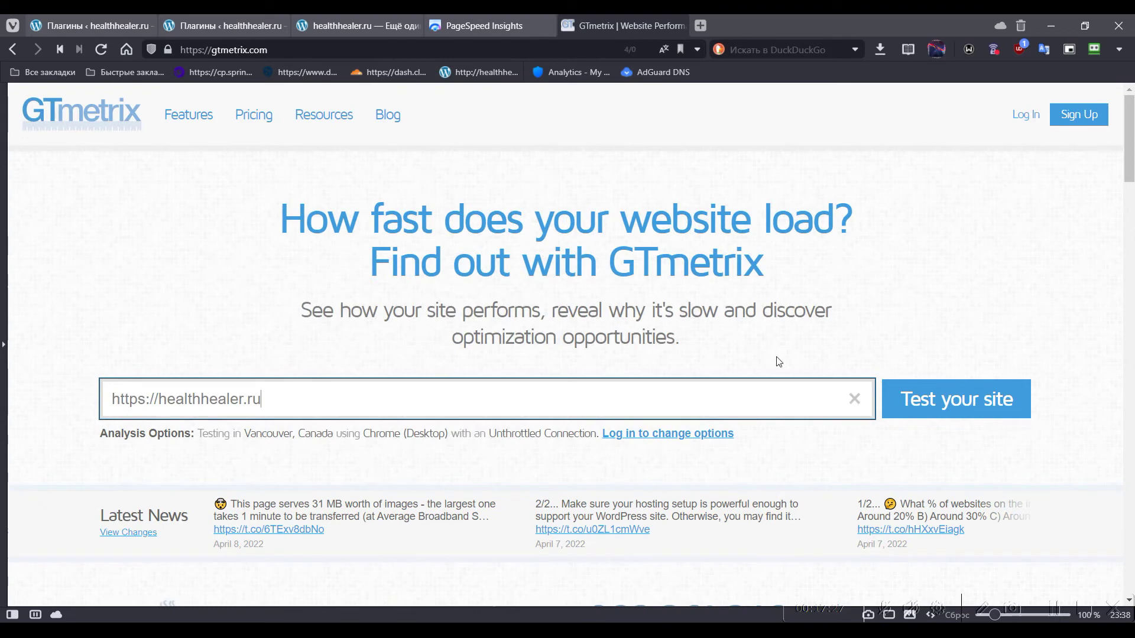
{"action": "left_click", "coordinate": [883, 384]}
- Review the PageSpeed Insights mobile score and metrics, highlighting the Largest Contentful Paint value
{"action": "left_click", "coordinate": [487, 25]}
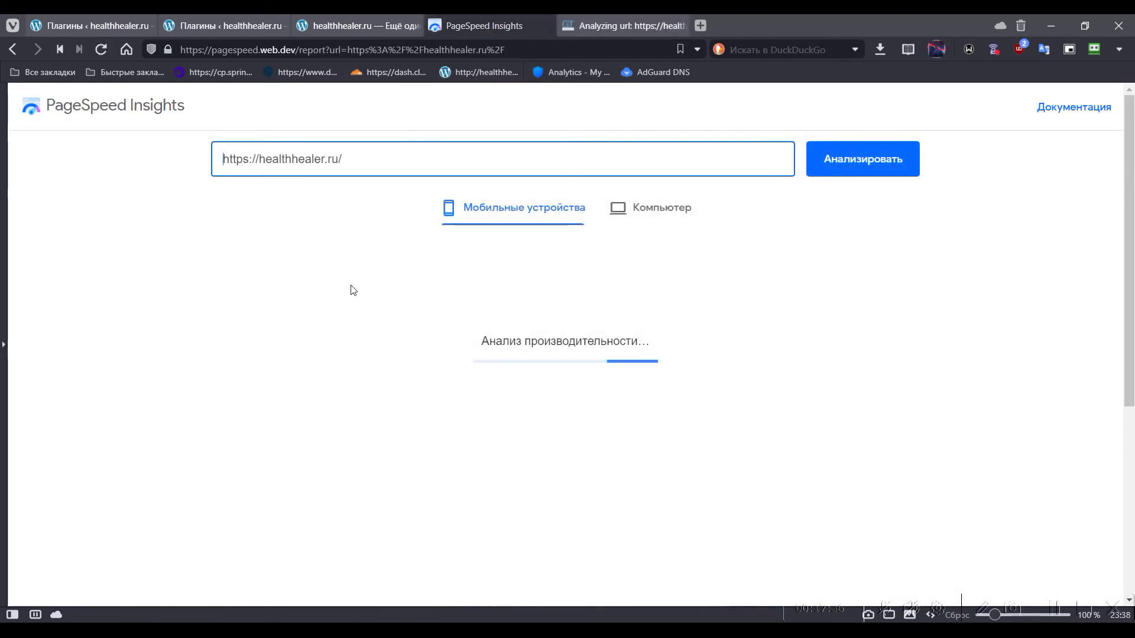
{"action": "scroll", "coordinate": [814, 311], "scroll_direction": "down", "scroll_amount": 5}
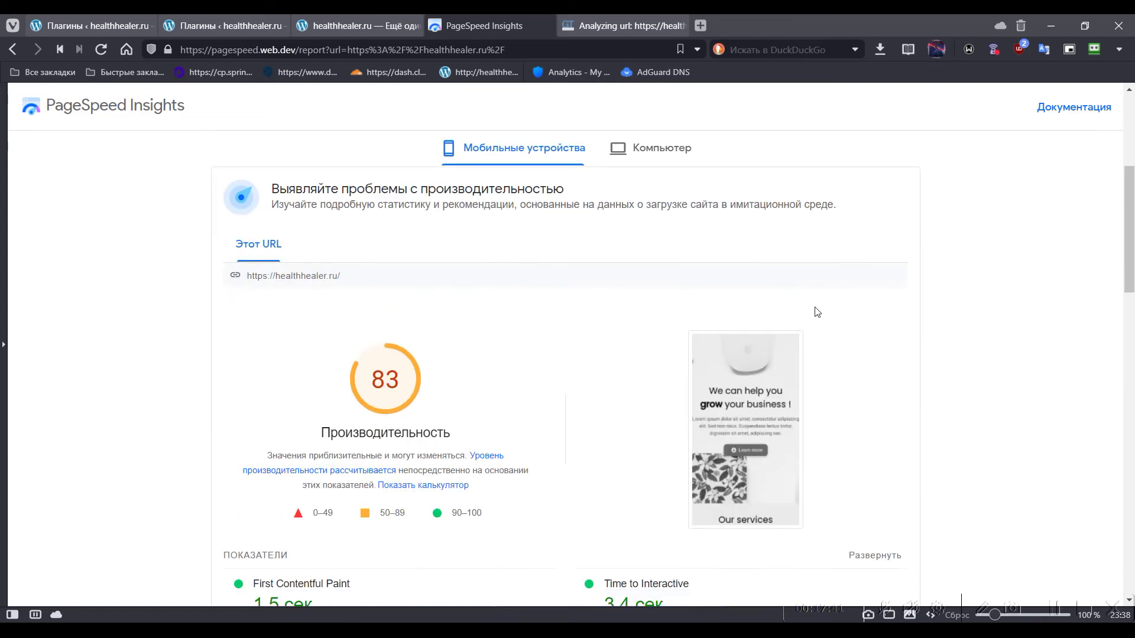
{"action": "scroll", "coordinate": [603, 291], "scroll_direction": "down", "scroll_amount": 3}
{"action": "left_click_drag", "start_coordinate": [337, 404], "coordinate": [269, 409]}
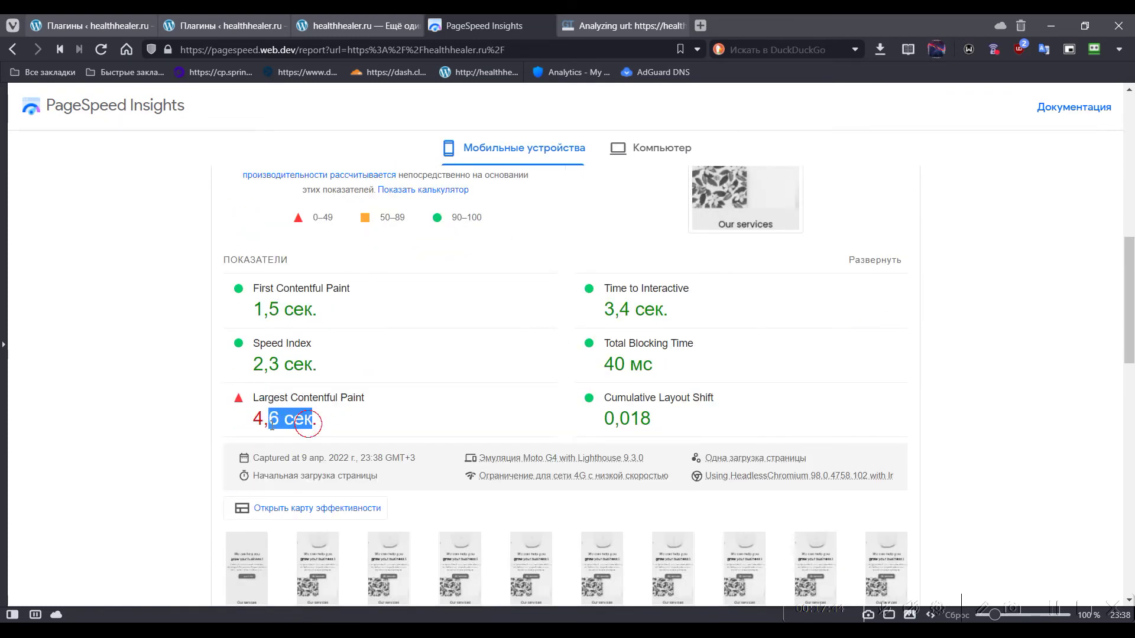
{"action": "scroll", "coordinate": [388, 407], "scroll_direction": "down", "scroll_amount": 4}
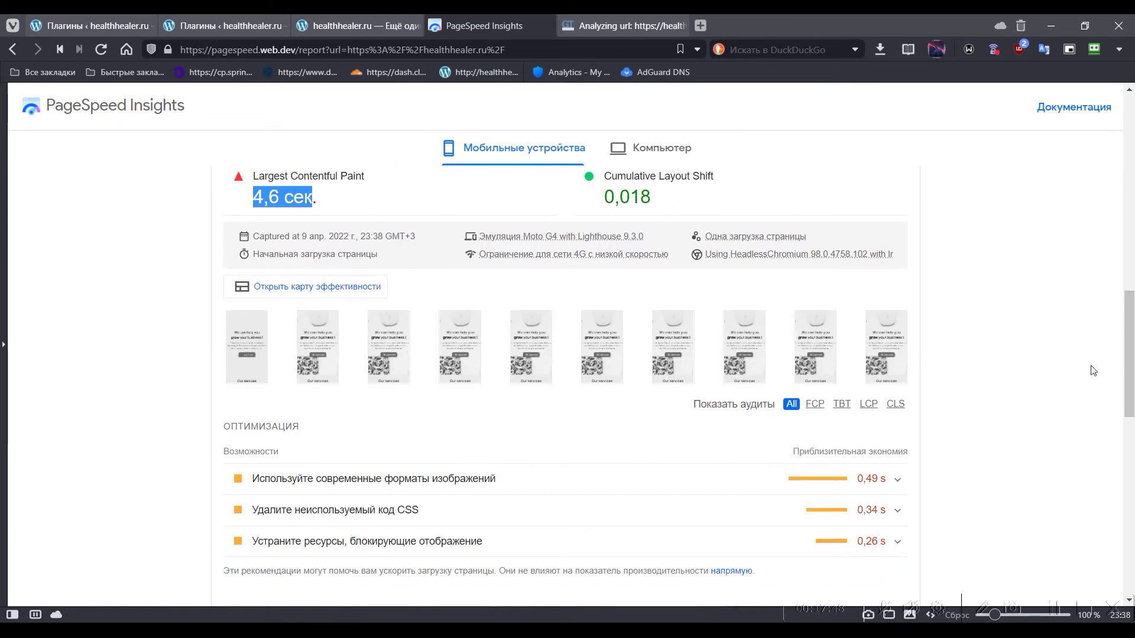
- Expand the First Contentful Paint (3G) diagnostic and the render-blocking resources recommendation to examine the listed files
{"action": "scroll", "coordinate": [1066, 367], "scroll_direction": "down", "scroll_amount": 6}
{"action": "left_click", "coordinate": [430, 286]}
{"action": "scroll", "coordinate": [998, 308], "scroll_direction": "up", "scroll_amount": 1}
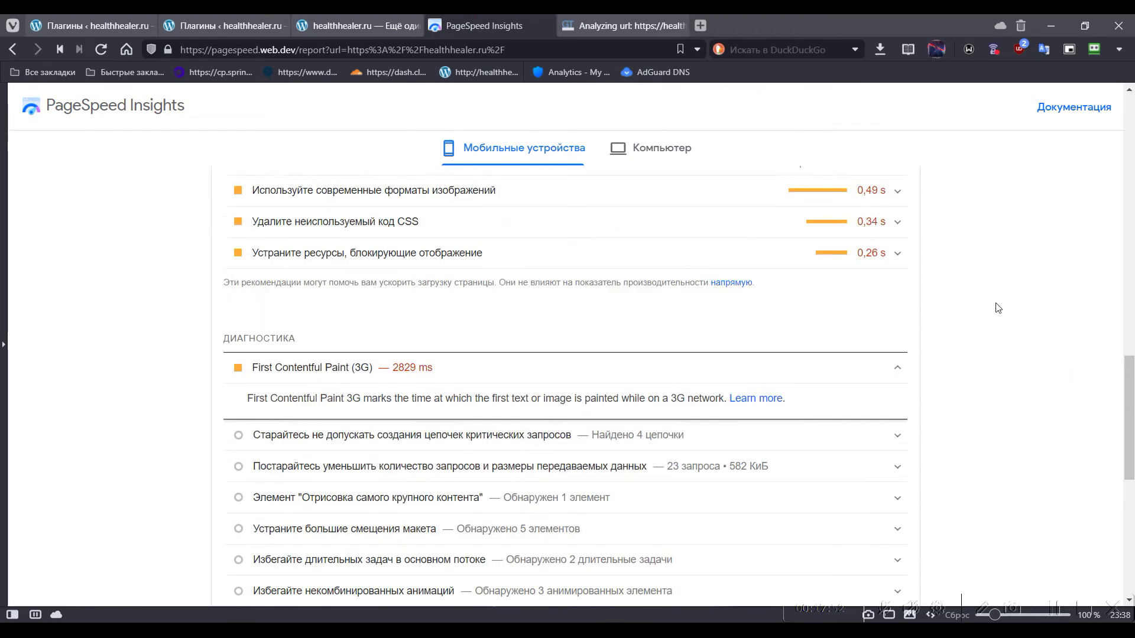
{"action": "scroll", "coordinate": [471, 327], "scroll_direction": "up", "scroll_amount": 1}
{"action": "left_click_drag", "start_coordinate": [465, 322], "coordinate": [471, 321]}
{"action": "scroll", "coordinate": [355, 414], "scroll_direction": "down", "scroll_amount": 1}
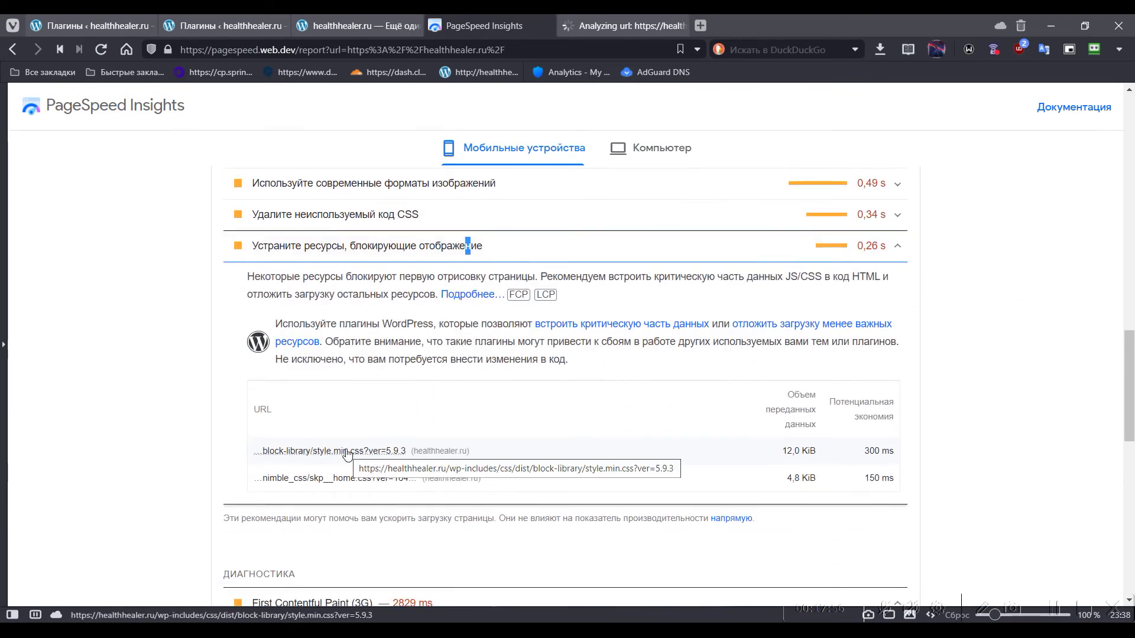
{"action": "scroll", "coordinate": [349, 473], "scroll_direction": "up", "scroll_amount": 2}
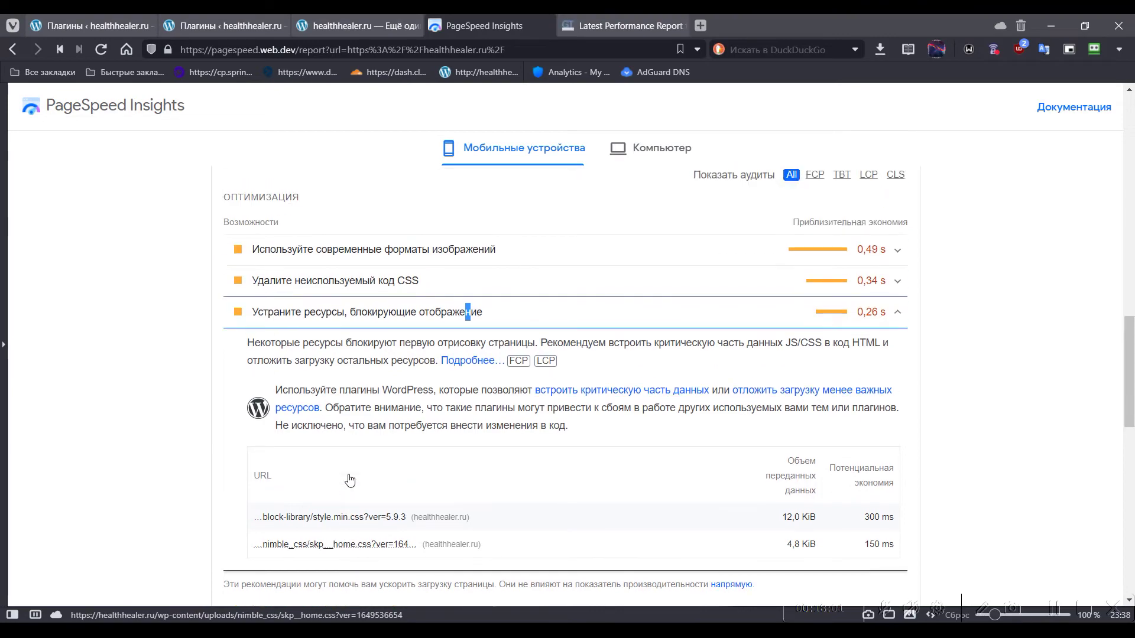
- Examine the details of the unused CSS and modern image formats recommendations in the mobile report
{"action": "left_click", "coordinate": [375, 298]}
{"action": "scroll", "coordinate": [354, 355], "scroll_direction": "down", "scroll_amount": 3}
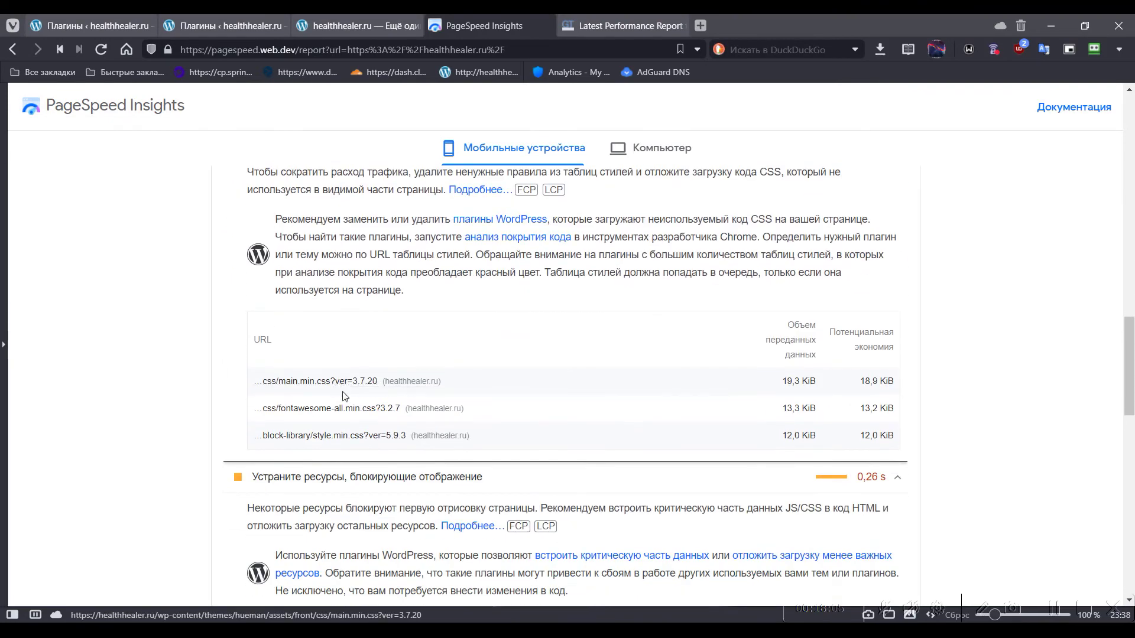
{"action": "scroll", "coordinate": [496, 326], "scroll_direction": "up", "scroll_amount": 4}
{"action": "left_click", "coordinate": [496, 329]}
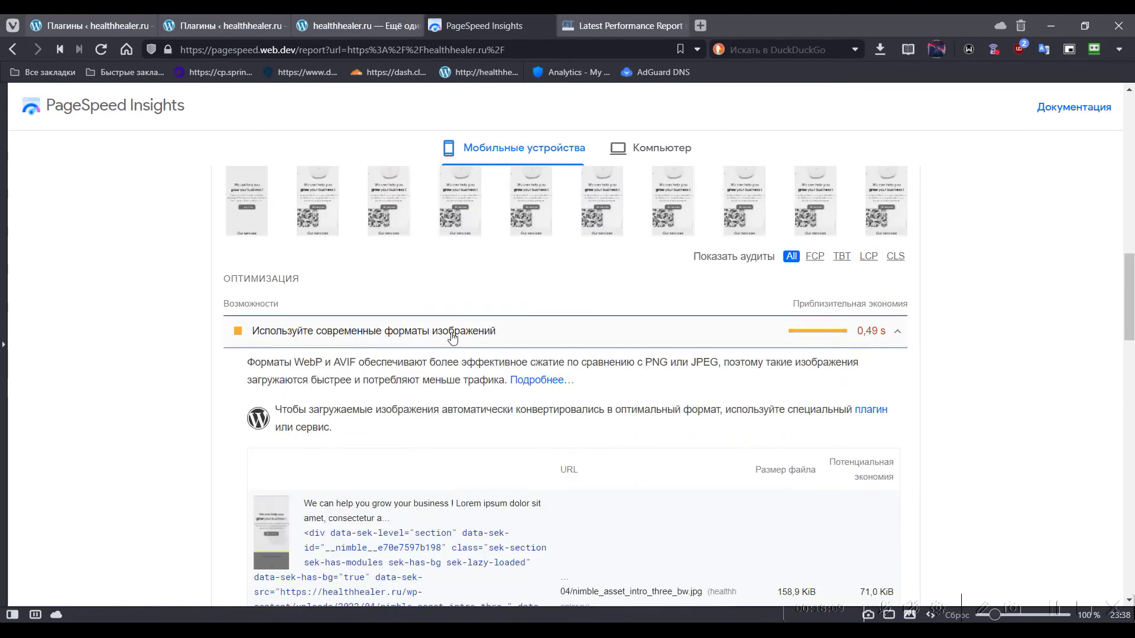
{"action": "scroll", "coordinate": [456, 337], "scroll_direction": "down", "scroll_amount": 4}
{"action": "scroll", "coordinate": [455, 337], "scroll_direction": "up", "scroll_amount": 10}
- Display the PageSpeed Insights desktop report (Компьютер) and look through its metrics and diagnostics
{"action": "left_click", "coordinate": [650, 149]}
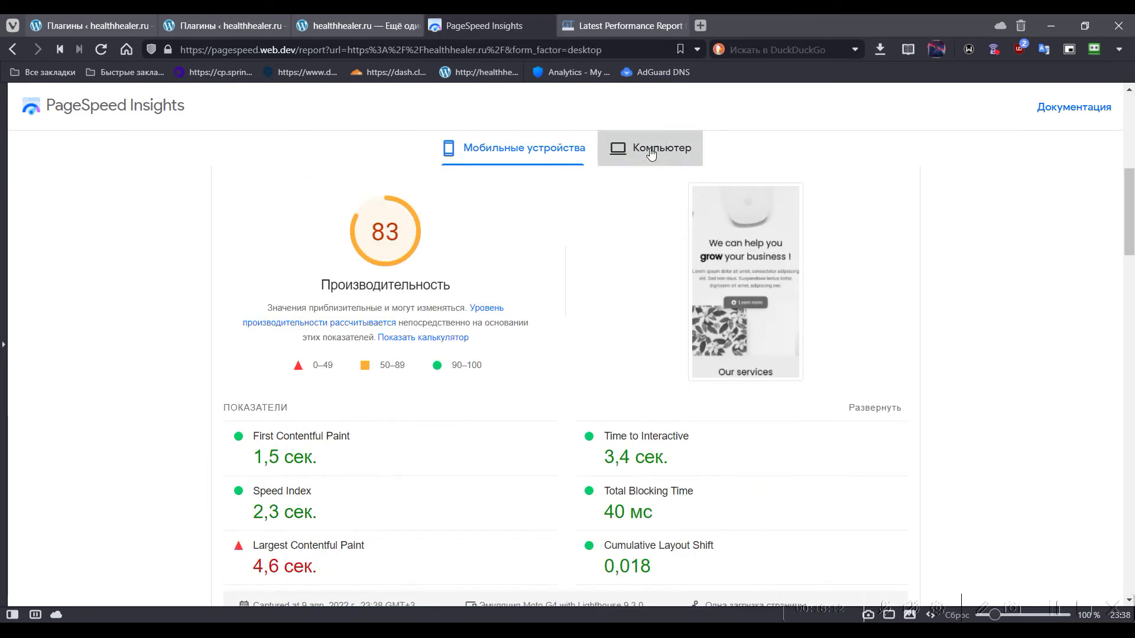
{"action": "scroll", "coordinate": [549, 286], "scroll_direction": "down", "scroll_amount": 6}
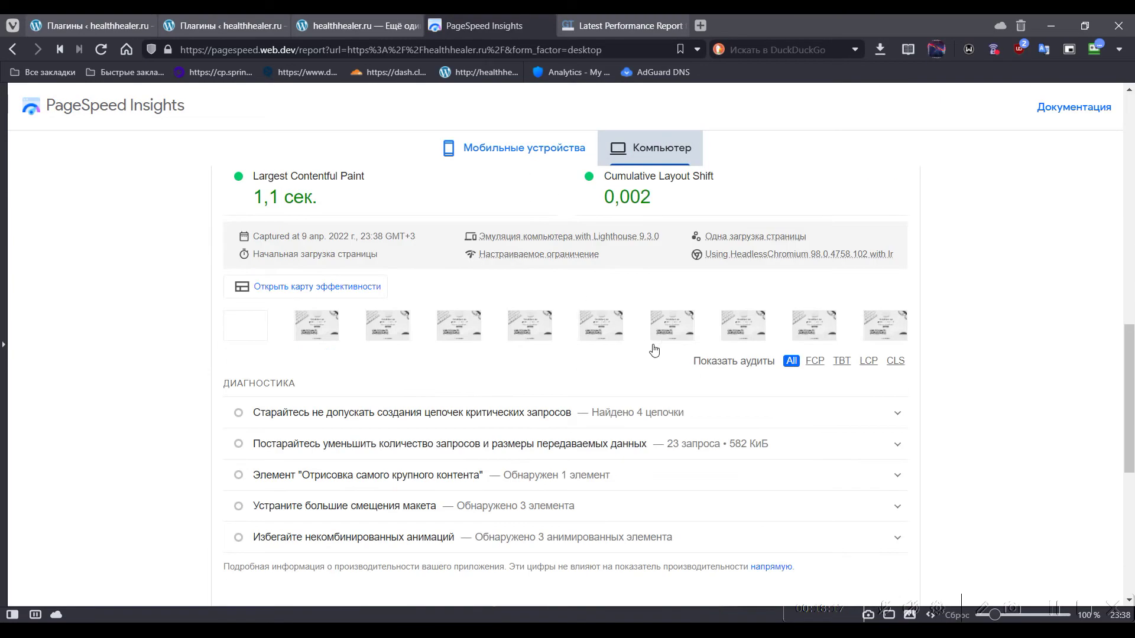
{"action": "scroll", "coordinate": [652, 350], "scroll_direction": "down", "scroll_amount": 2}
{"action": "scroll", "coordinate": [738, 324], "scroll_direction": "up", "scroll_amount": 12}
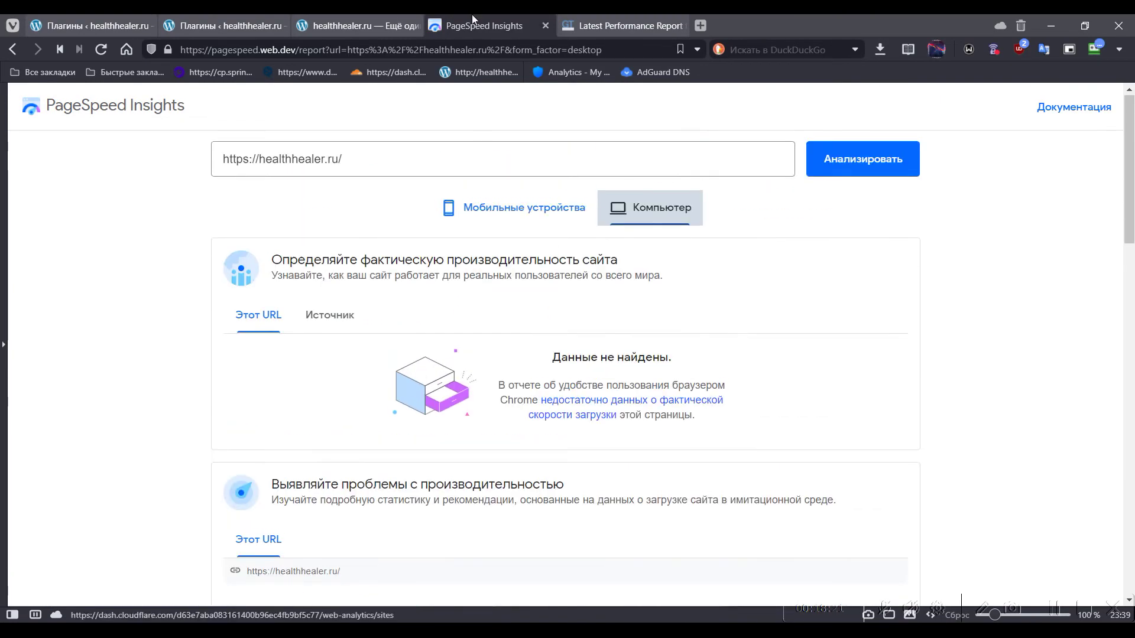
- Examine the GTmetrix summary report: the grade, web vitals, speed visualization, top issues and page details
{"action": "left_click", "coordinate": [636, 18]}
{"action": "left_click_drag", "start_coordinate": [425, 437], "coordinate": [324, 437]}
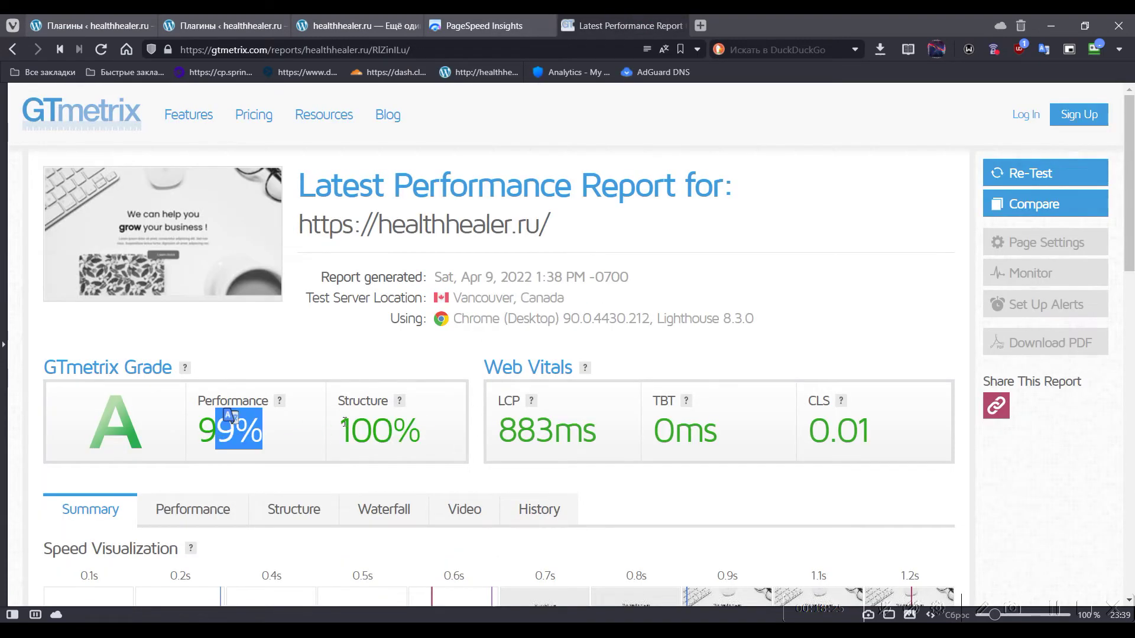
{"action": "scroll", "coordinate": [802, 287], "scroll_direction": "down", "scroll_amount": 5}
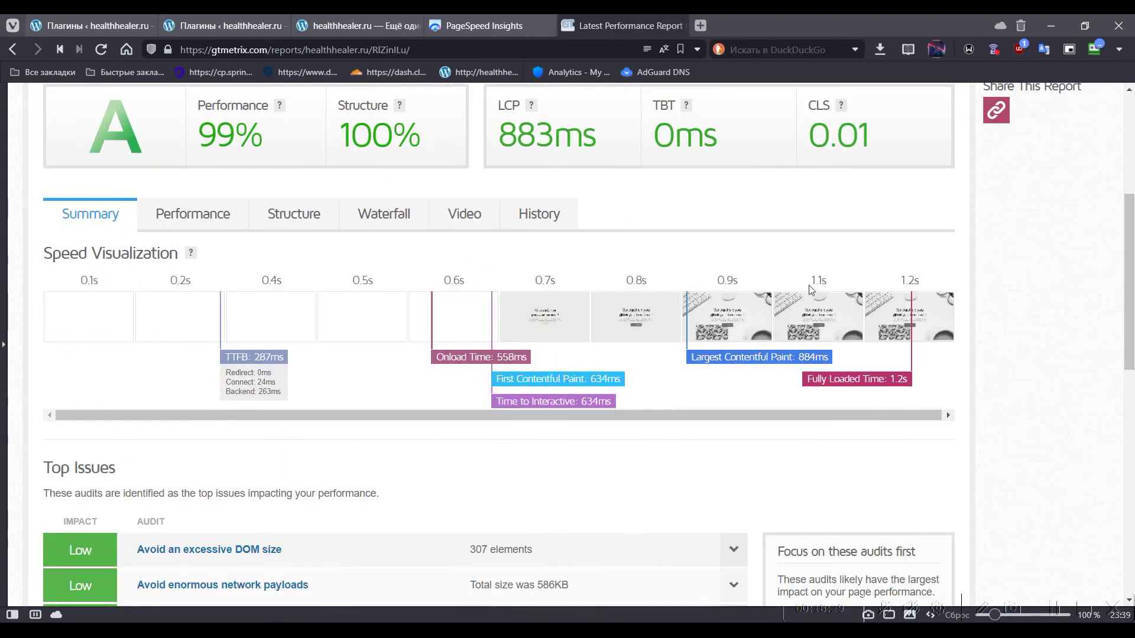
{"action": "scroll", "coordinate": [413, 385], "scroll_direction": "down", "scroll_amount": 10}
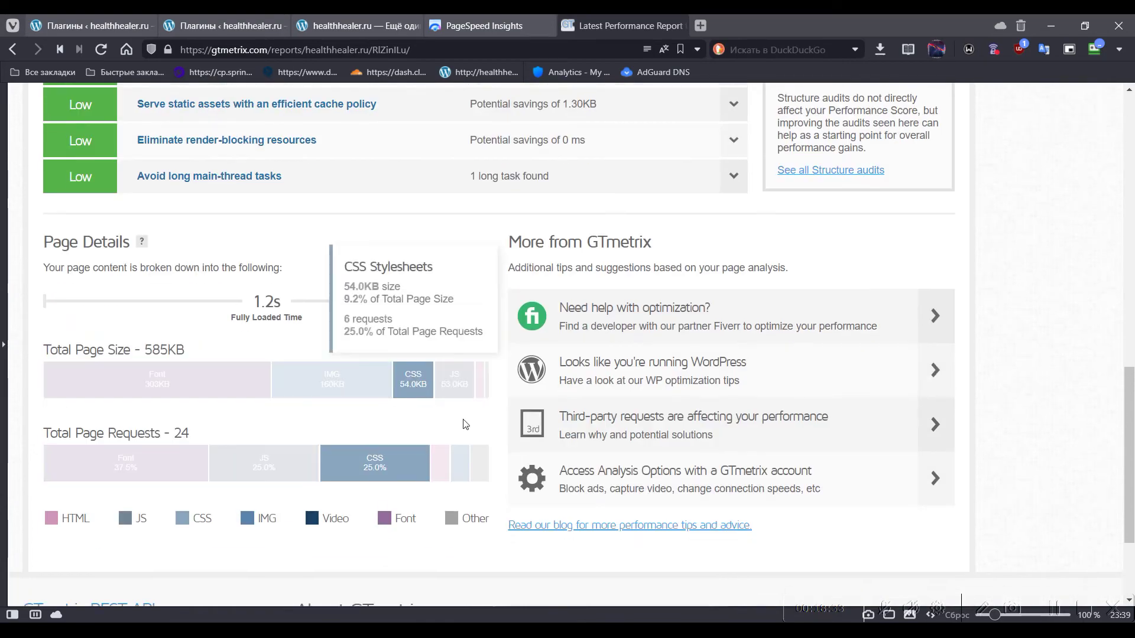
{"action": "scroll", "coordinate": [256, 569], "scroll_direction": "down", "scroll_amount": 1}
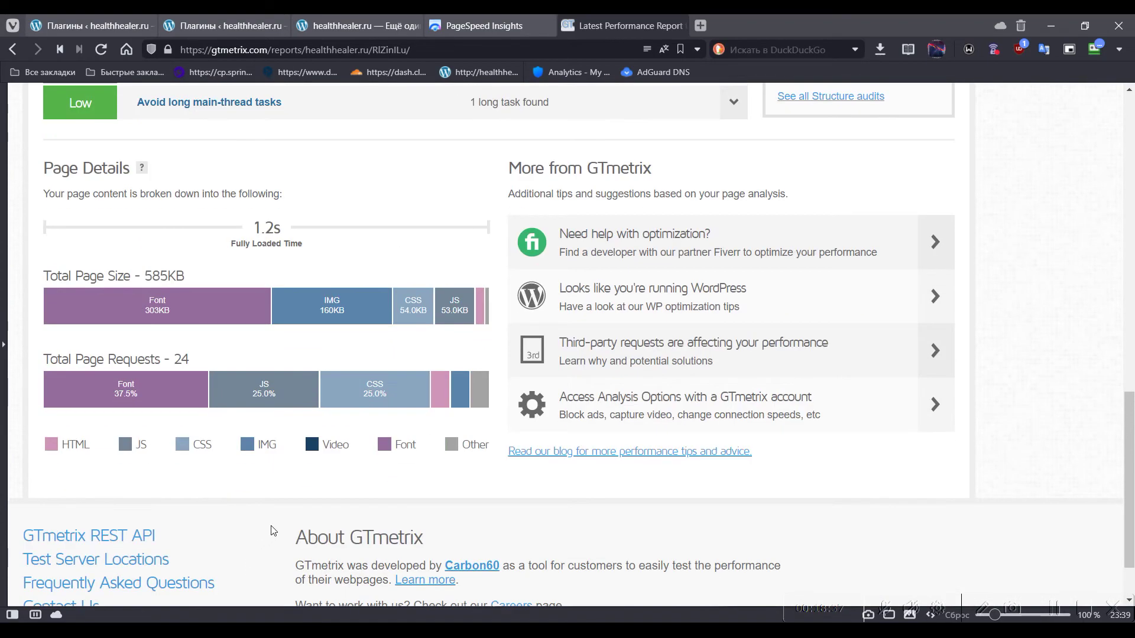
{"action": "scroll", "coordinate": [272, 530], "scroll_direction": "down", "scroll_amount": 1}
{"action": "scroll", "coordinate": [425, 521], "scroll_direction": "up", "scroll_amount": 15}
{"action": "scroll", "coordinate": [384, 299], "scroll_direction": "down", "scroll_amount": 3}
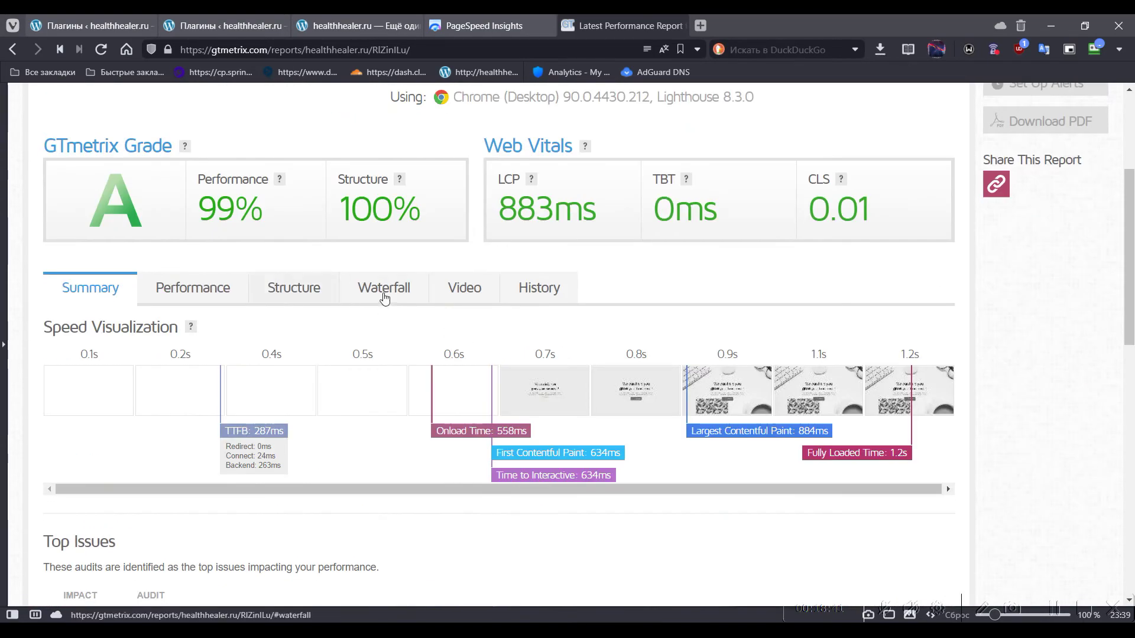
- Display the GTmetrix Waterfall chart and examine the loading times of the individual requests
{"action": "left_click", "coordinate": [384, 298]}
{"action": "scroll", "coordinate": [495, 276], "scroll_direction": "down", "scroll_amount": 7}
{"action": "scroll", "coordinate": [496, 276], "scroll_direction": "up", "scroll_amount": 2}
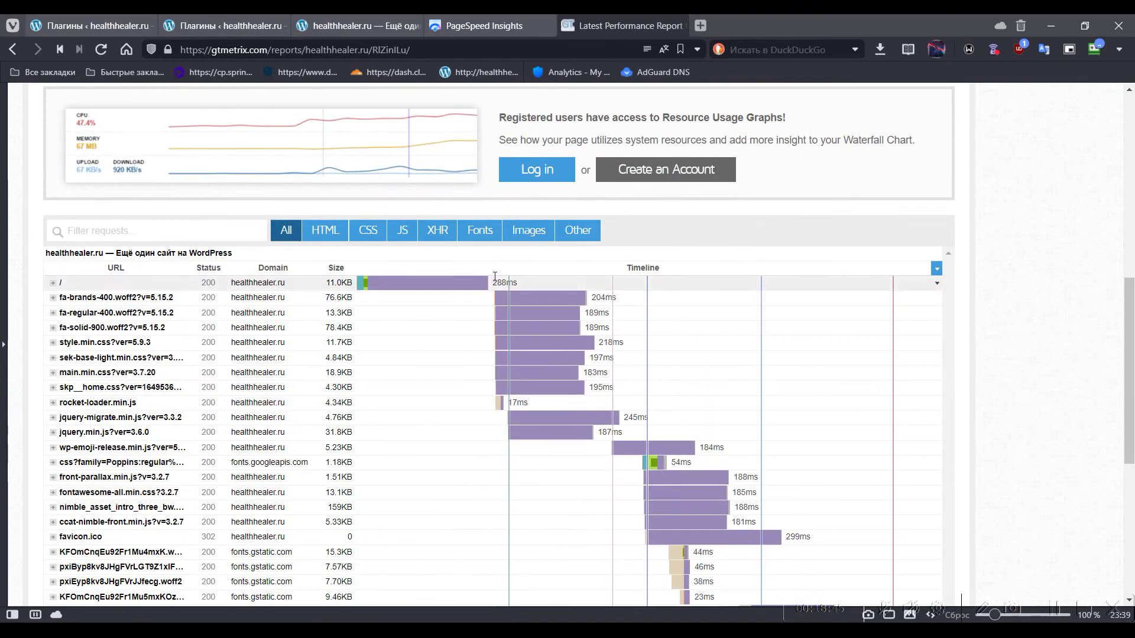
{"action": "scroll", "coordinate": [898, 346], "scroll_direction": "down", "scroll_amount": 1}
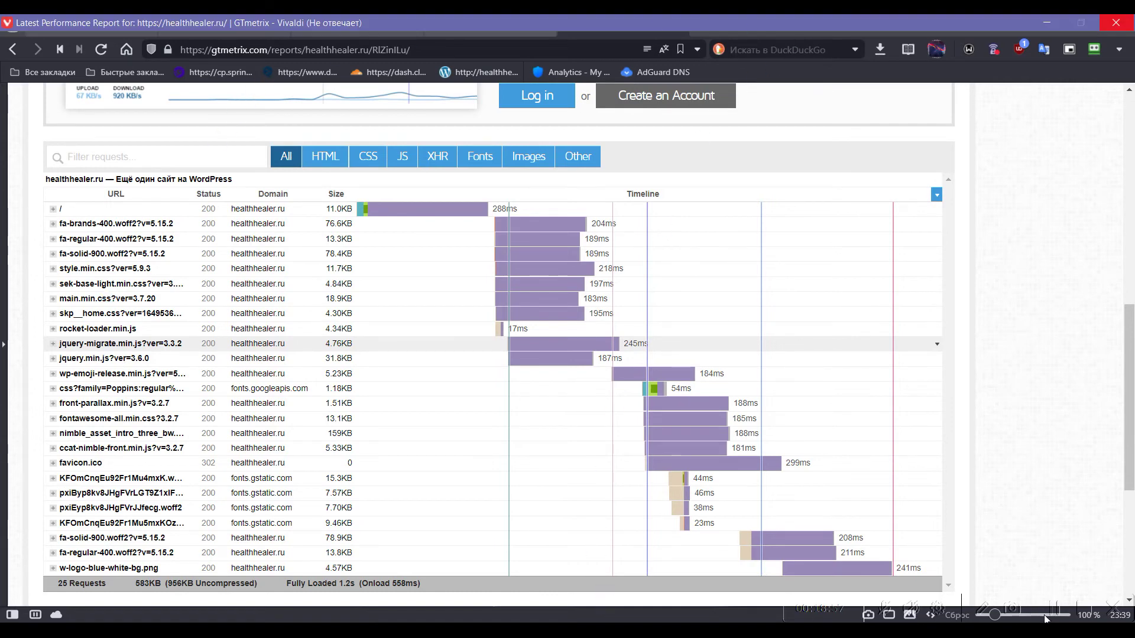
- Dismiss the Nimble Builder welcome notice on the WordPress plugins page and open the Nimble Builder options (Опции)
{"action": "left_click", "coordinate": [196, 22]}
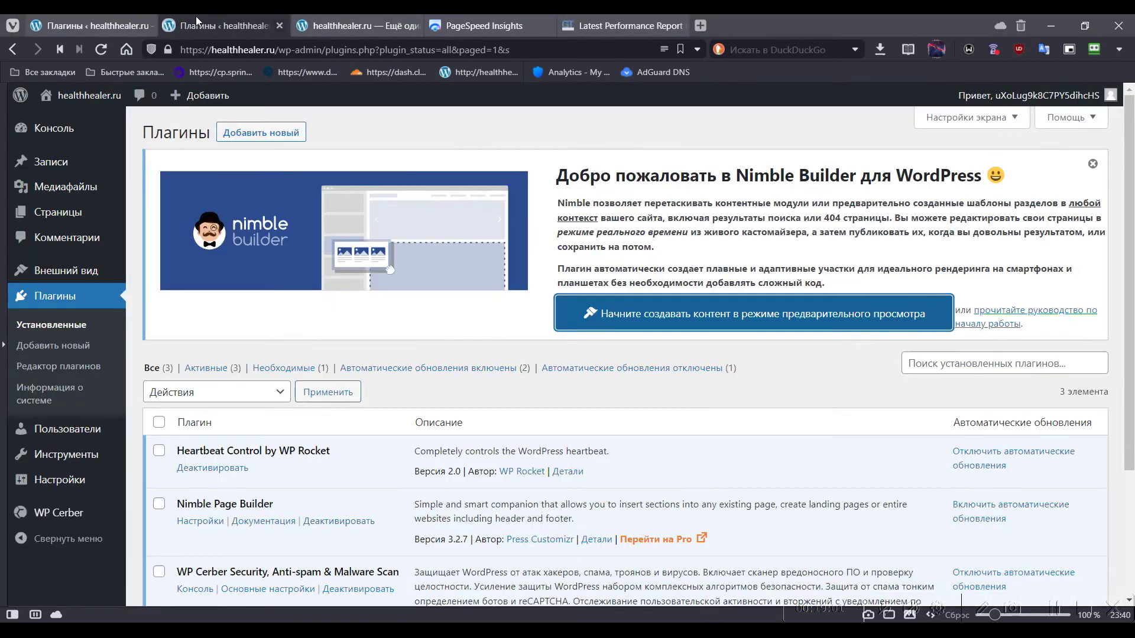
{"action": "left_click", "coordinate": [1093, 163]}
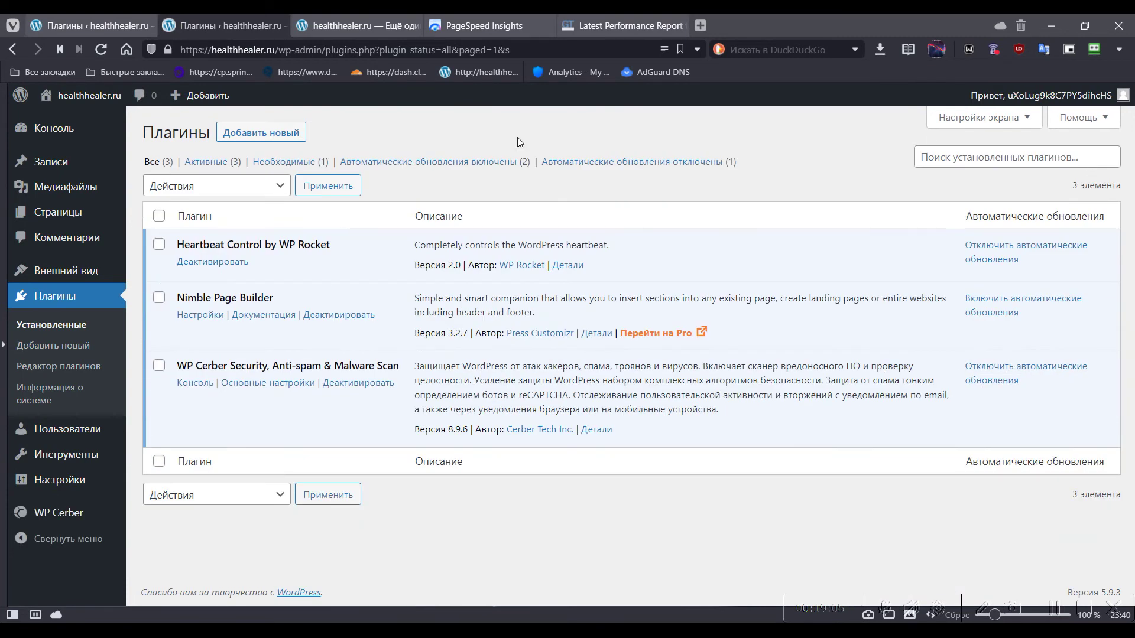
{"action": "mouse_move", "coordinate": [84, 477]}
{"action": "left_click", "coordinate": [184, 511]}
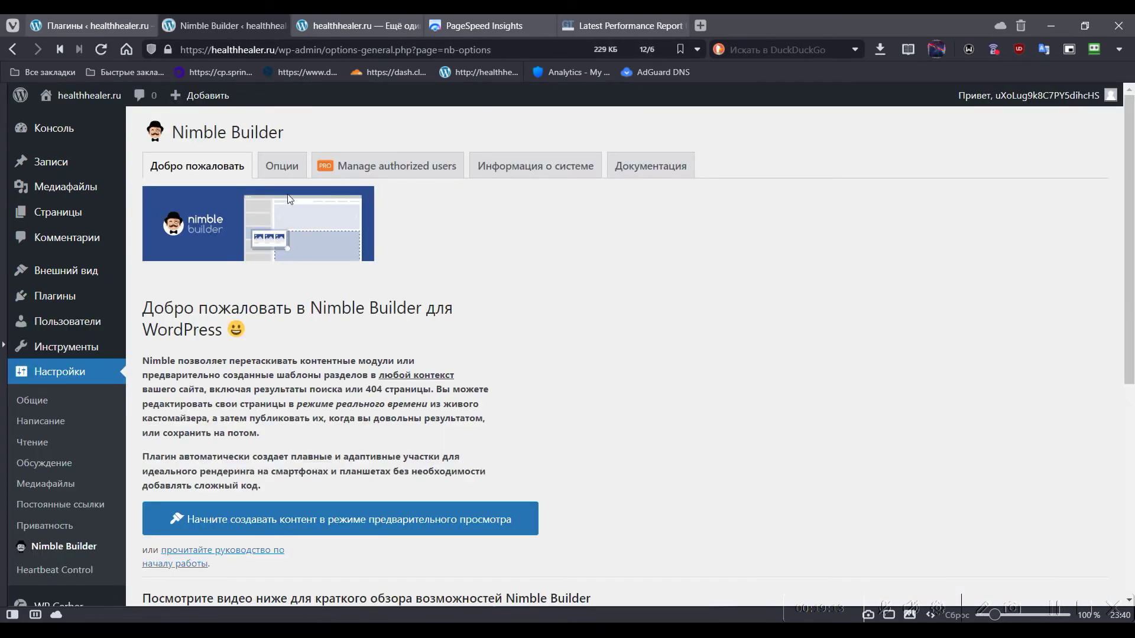
{"action": "left_click", "coordinate": [300, 168]}
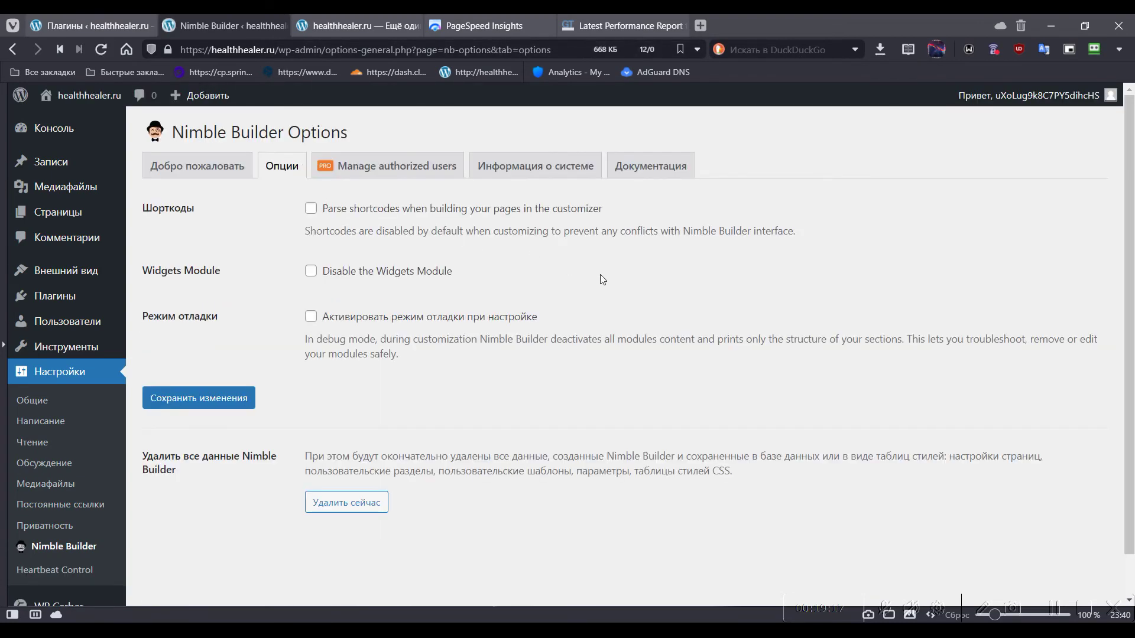
- Translate the Nimble Builder options page into Russian and read through its settings
{"action": "right_click", "coordinate": [603, 276]}
{"action": "left_click", "coordinate": [654, 542]}
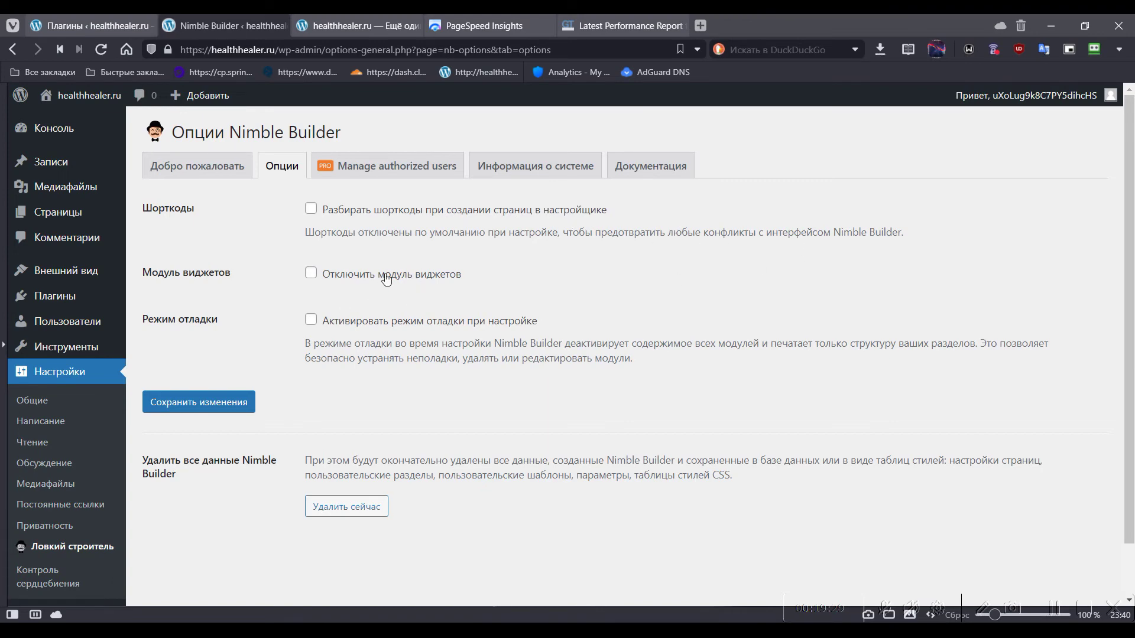
{"action": "scroll", "coordinate": [376, 376], "scroll_direction": "down", "scroll_amount": 1}
{"action": "scroll", "coordinate": [381, 295], "scroll_direction": "up", "scroll_amount": 1}
- View the Manage authorized users settings, open the Nimble Builder Pro offer in a new tab and return to the settings
{"action": "left_click", "coordinate": [398, 166]}
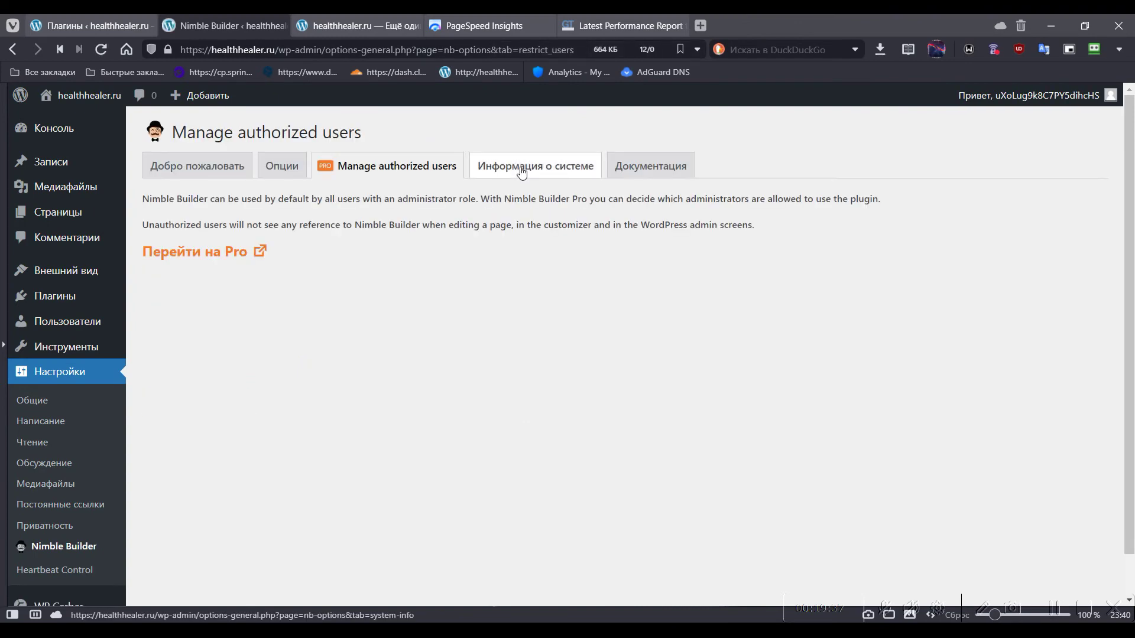
{"action": "left_click", "coordinate": [225, 258]}
{"action": "left_click", "coordinate": [357, 23]}
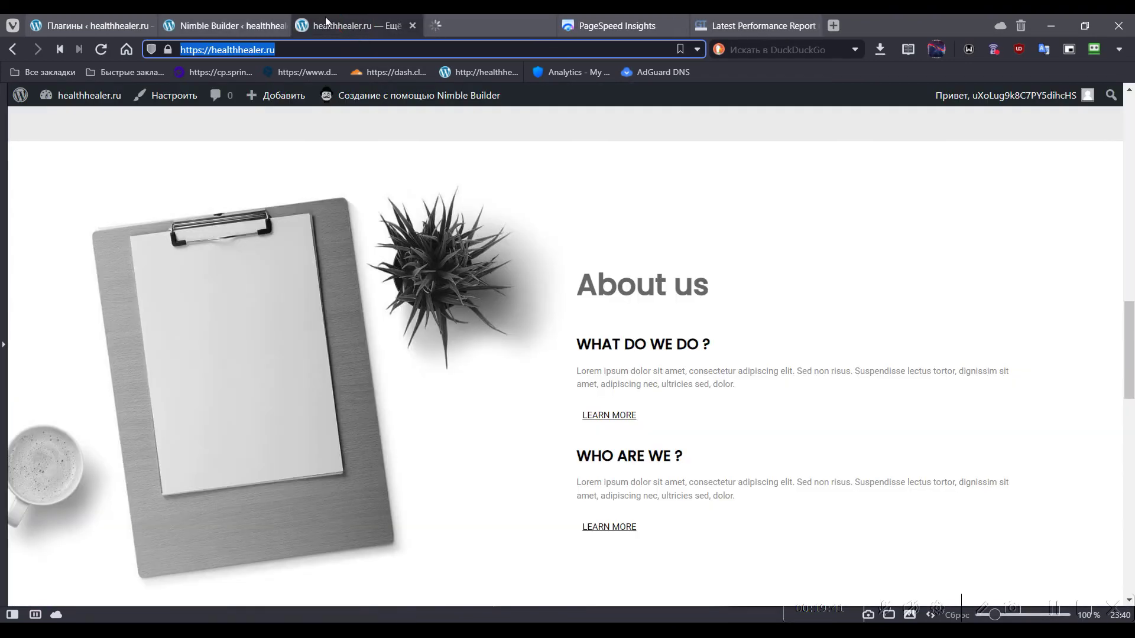
{"action": "left_click", "coordinate": [242, 26]}
- Look through Nimble Builder's system information (Информация о системе) and open its documentation section (Документация)
{"action": "left_click", "coordinate": [533, 172]}
{"action": "scroll", "coordinate": [453, 323], "scroll_direction": "down", "scroll_amount": 7}
{"action": "scroll", "coordinate": [454, 322], "scroll_direction": "down", "scroll_amount": 3}
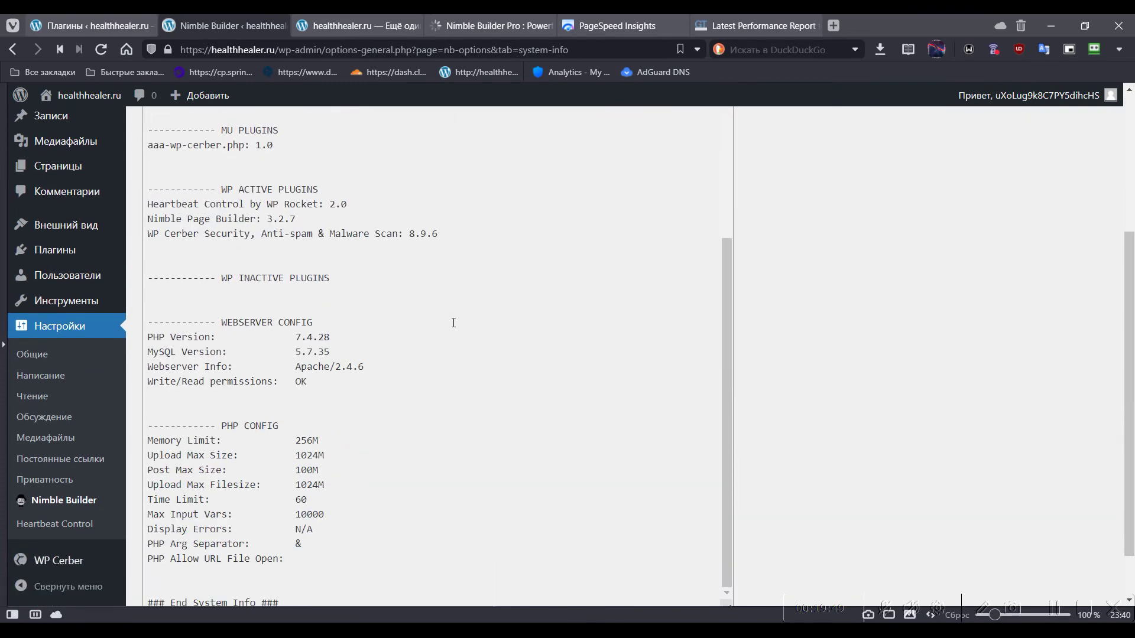
{"action": "scroll", "coordinate": [524, 322], "scroll_direction": "up", "scroll_amount": 10}
{"action": "left_click", "coordinate": [636, 167]}
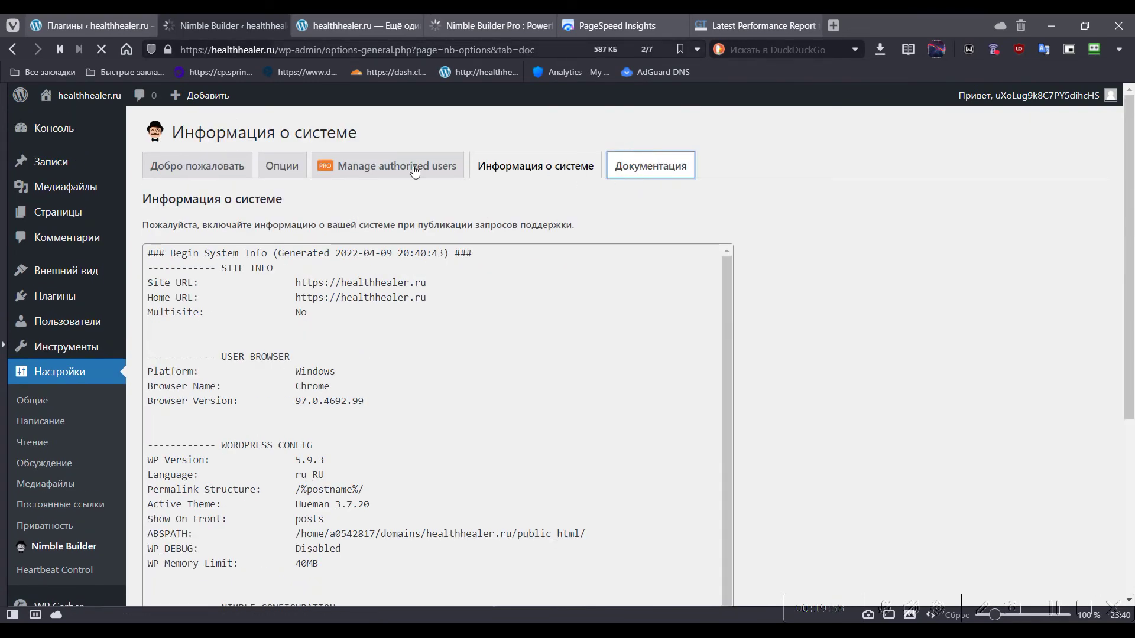
- Look through the Nimble Builder documentation links and open the Hueman theme information page (О теме Hueman)
{"action": "scroll", "coordinate": [363, 311], "scroll_direction": "down", "scroll_amount": 1}
{"action": "scroll", "coordinate": [364, 311], "scroll_direction": "down", "scroll_amount": 2}
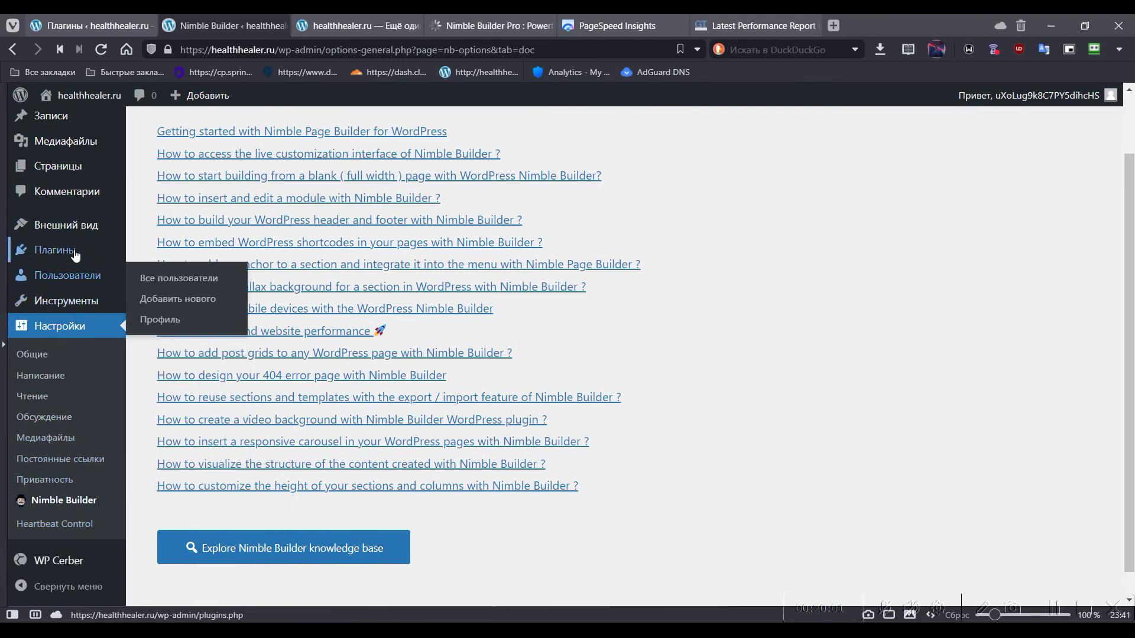
{"action": "mouse_move", "coordinate": [82, 230]}
{"action": "left_click", "coordinate": [177, 331]}
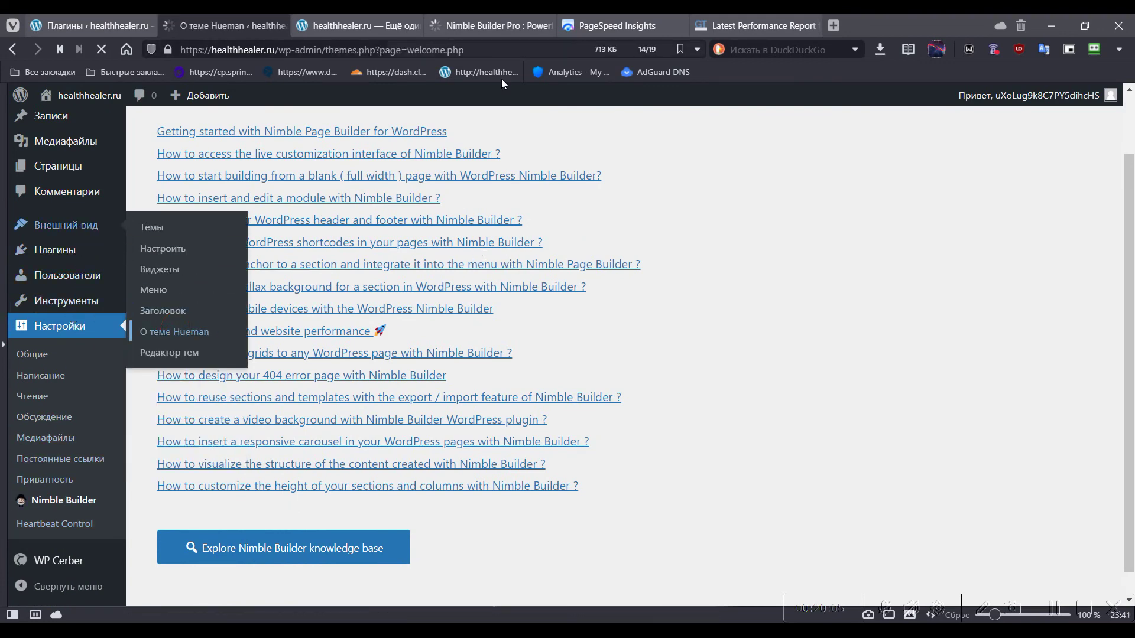
- Switch to the Nimble Builder Pro offer page, dismiss the hosting advertisement and translate the page into Russian
{"action": "left_click", "coordinate": [491, 26]}
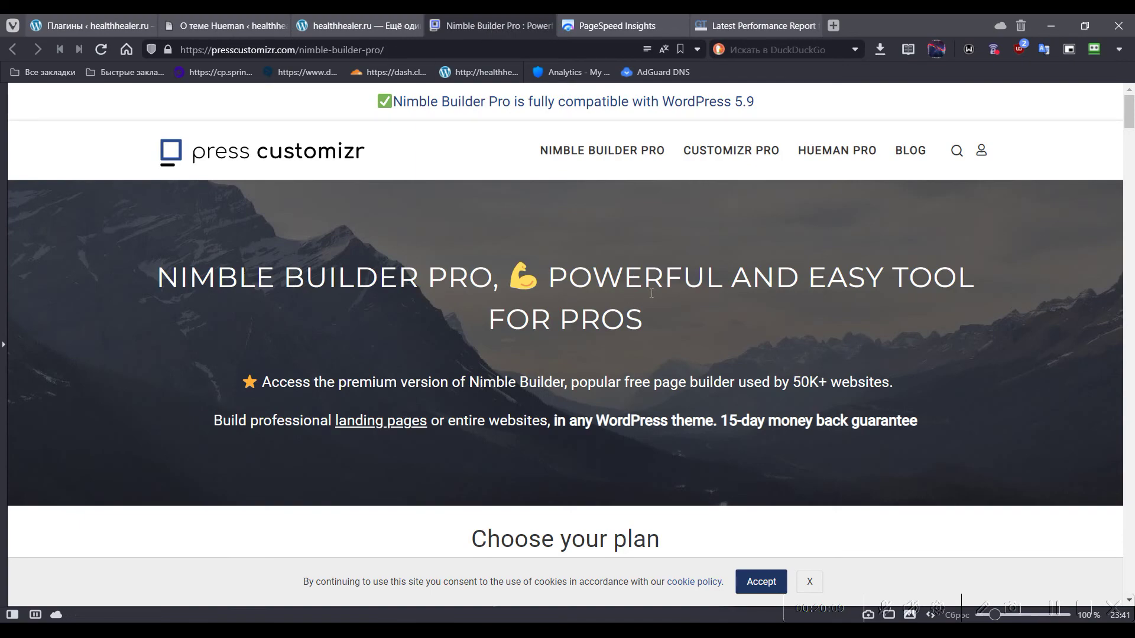
{"action": "scroll", "coordinate": [697, 304], "scroll_direction": "down", "scroll_amount": 4}
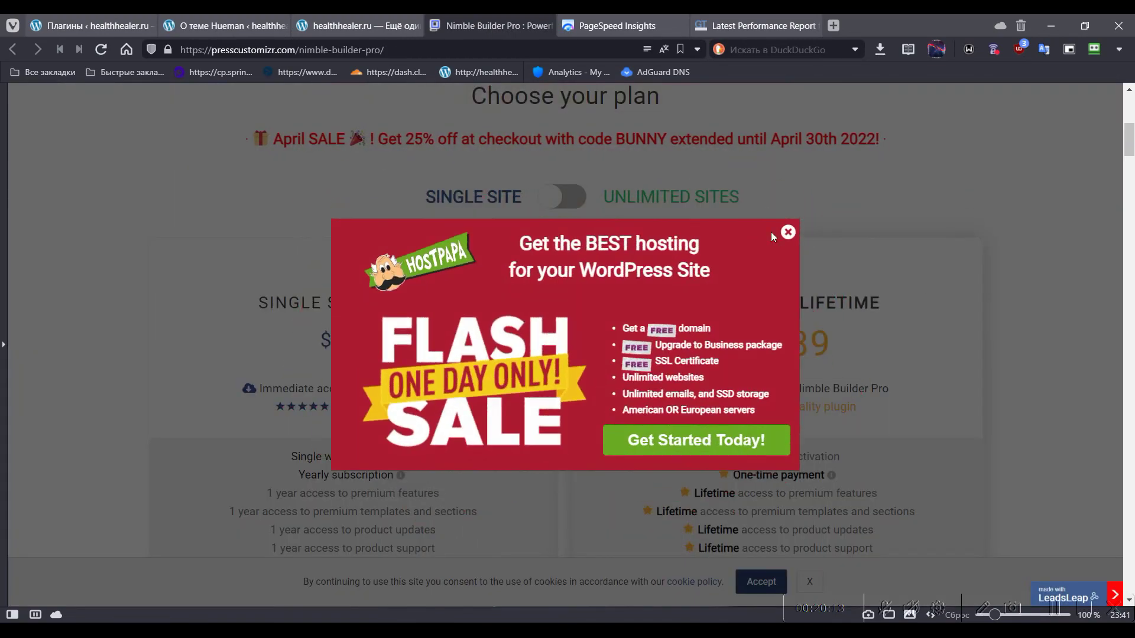
{"action": "left_click", "coordinate": [788, 231]}
{"action": "scroll", "coordinate": [986, 201], "scroll_direction": "down", "scroll_amount": 3}
{"action": "right_click", "coordinate": [986, 208]}
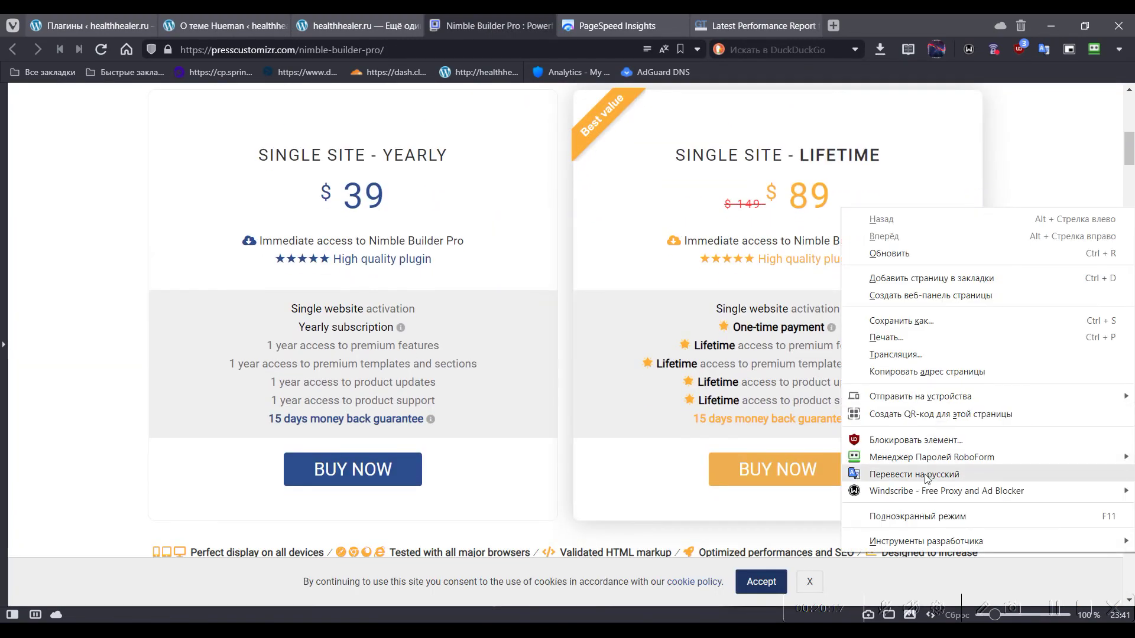
{"action": "left_click", "coordinate": [999, 474]}
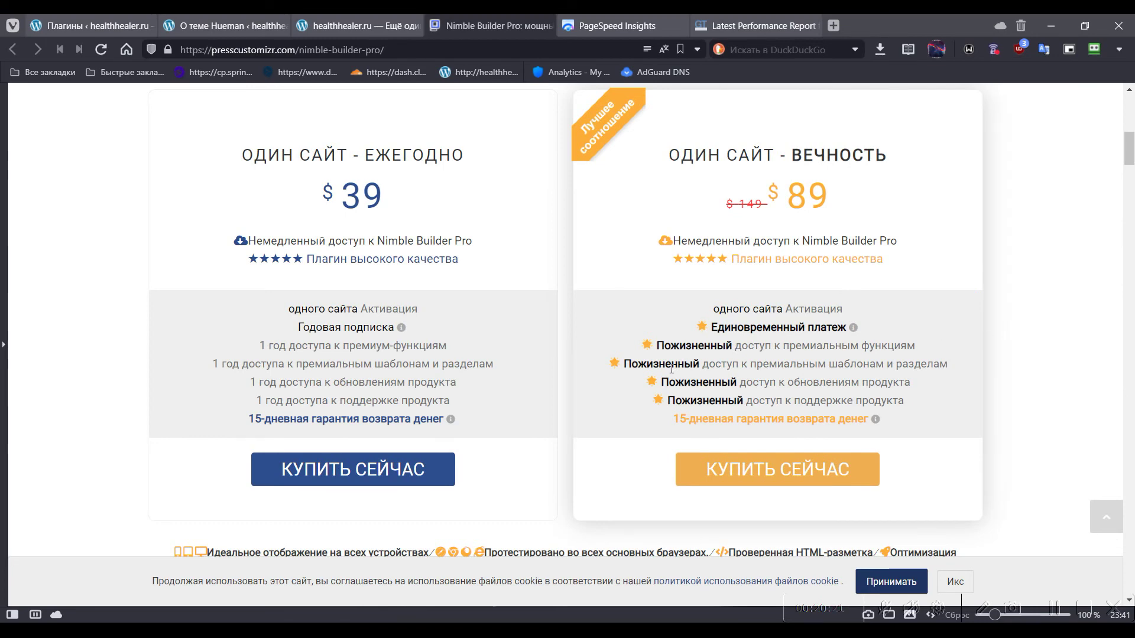
- Compare the yearly and lifetime single-site plans of Nimble Builder Pro, highlighting the lifetime plan's heading
{"action": "scroll", "coordinate": [520, 337], "scroll_direction": "down", "scroll_amount": 3}
{"action": "scroll", "coordinate": [524, 330], "scroll_direction": "up", "scroll_amount": 3}
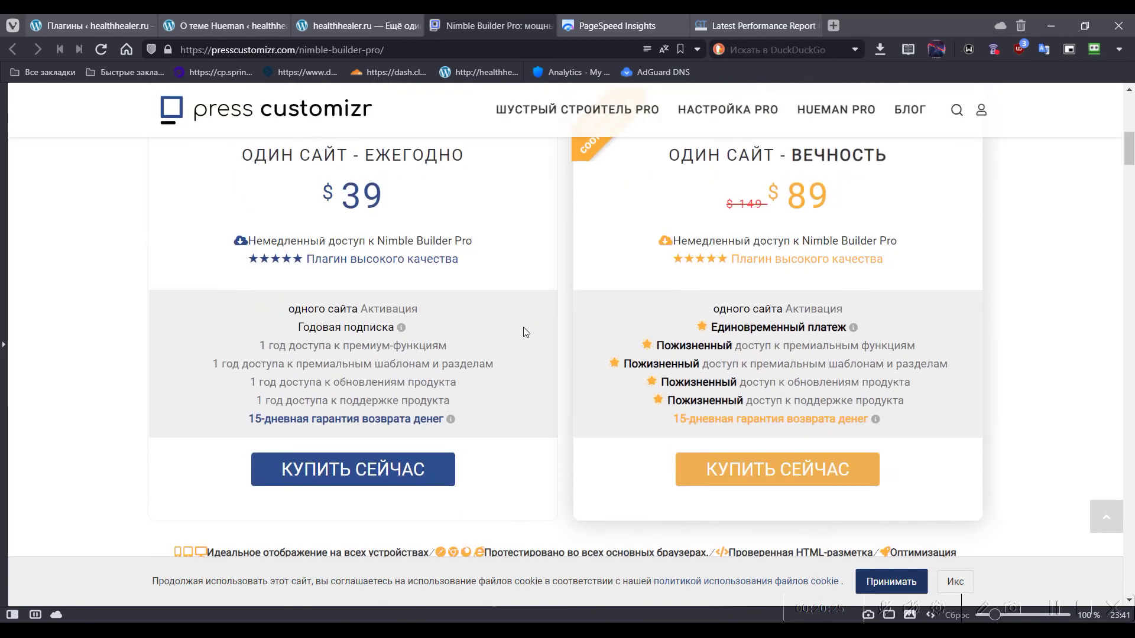
{"action": "left_click_drag", "start_coordinate": [685, 155], "coordinate": [887, 156]}
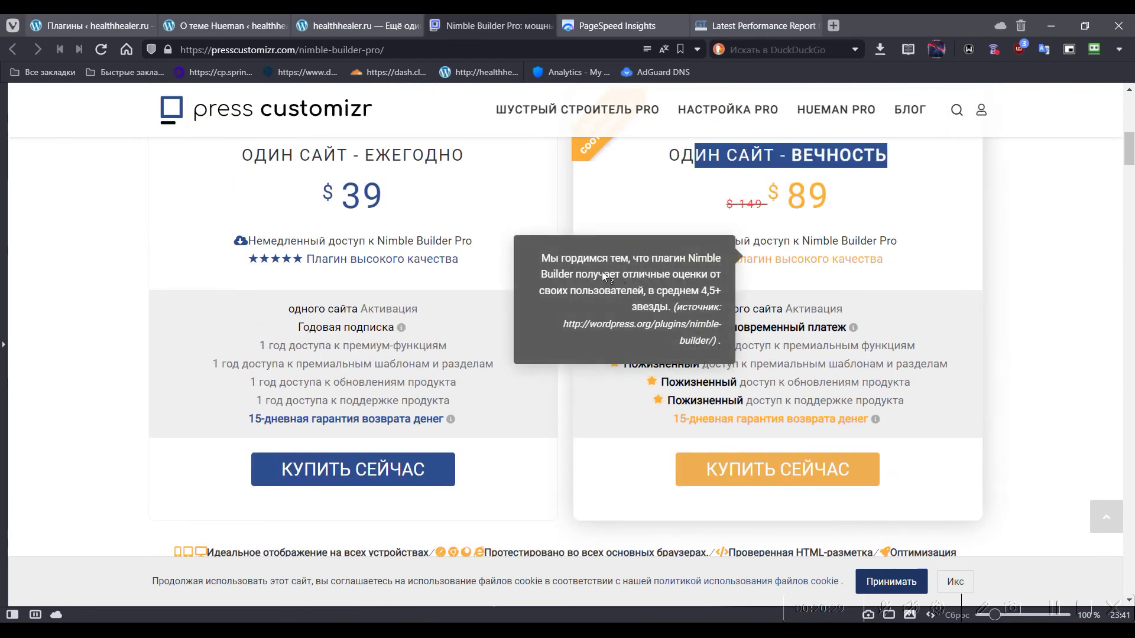
- Read through the list of additional features included in Nimble Builder Pro and return to the start of the page
{"action": "scroll", "coordinate": [591, 290], "scroll_direction": "down", "scroll_amount": 6}
{"action": "scroll", "coordinate": [582, 302], "scroll_direction": "down", "scroll_amount": 5}
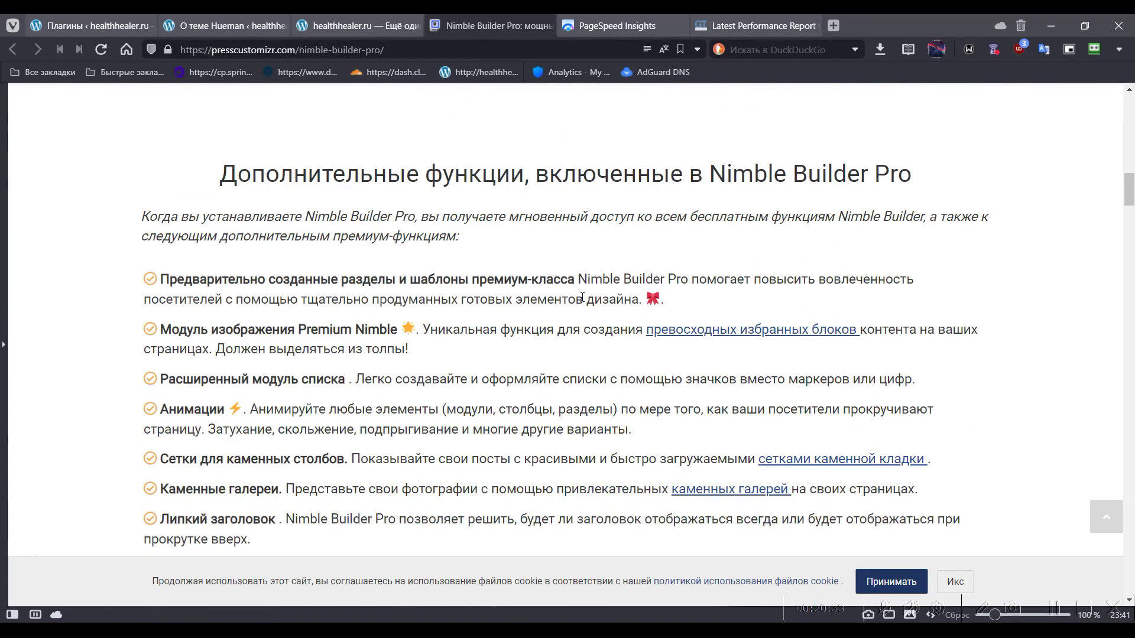
{"action": "scroll", "coordinate": [582, 302], "scroll_direction": "down", "scroll_amount": 2}
{"action": "scroll", "coordinate": [582, 302], "scroll_direction": "down", "scroll_amount": 1}
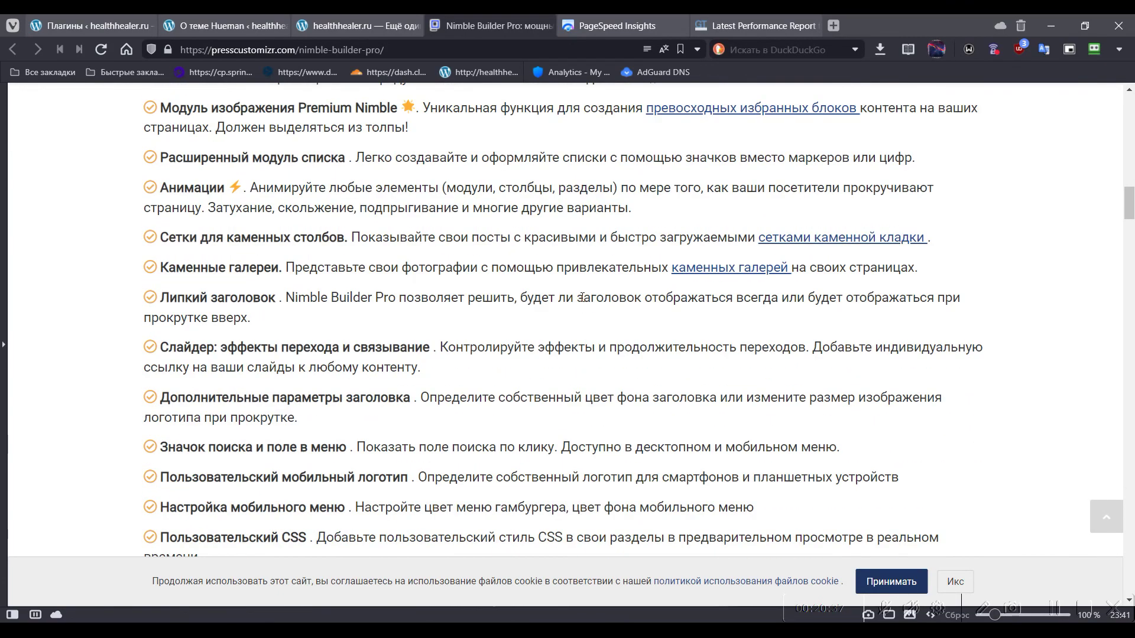
{"action": "scroll", "coordinate": [584, 302], "scroll_direction": "down", "scroll_amount": 1}
{"action": "scroll", "coordinate": [584, 302], "scroll_direction": "down", "scroll_amount": 5}
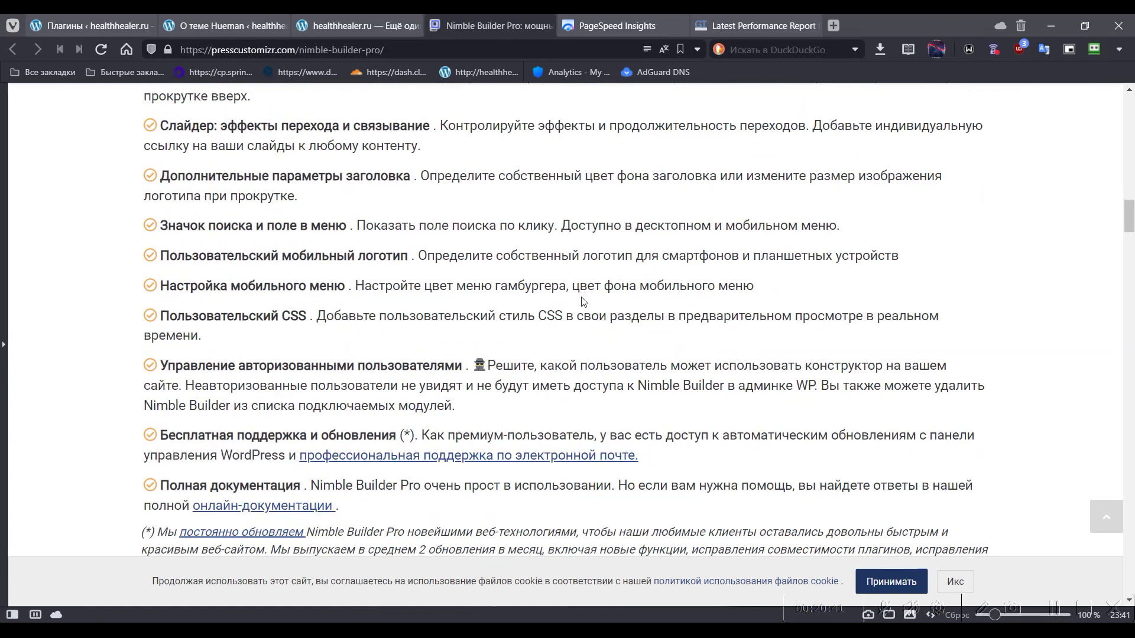
{"action": "scroll", "coordinate": [580, 301], "scroll_direction": "down", "scroll_amount": 9}
{"action": "scroll", "coordinate": [532, 294], "scroll_direction": "up", "scroll_amount": 20}
- Return to the Hueman theme information page and look through its changelog and system information
{"action": "left_click", "coordinate": [343, 26]}
{"action": "left_click", "coordinate": [225, 25]}
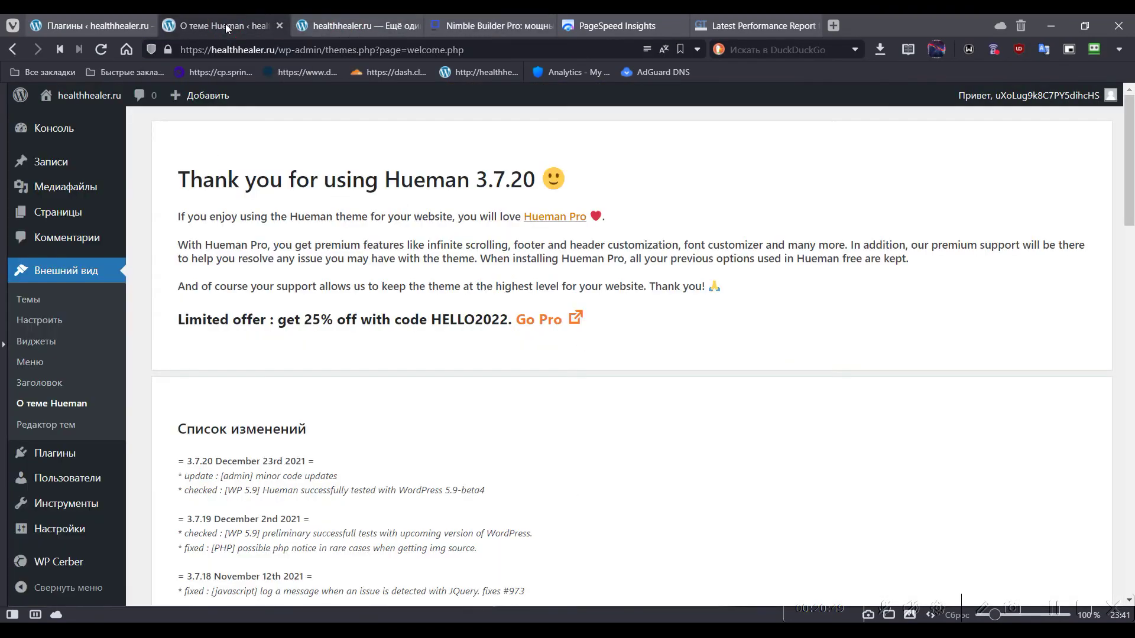
{"action": "scroll", "coordinate": [586, 340], "scroll_direction": "down", "scroll_amount": 7}
{"action": "scroll", "coordinate": [587, 343], "scroll_direction": "down", "scroll_amount": 15}
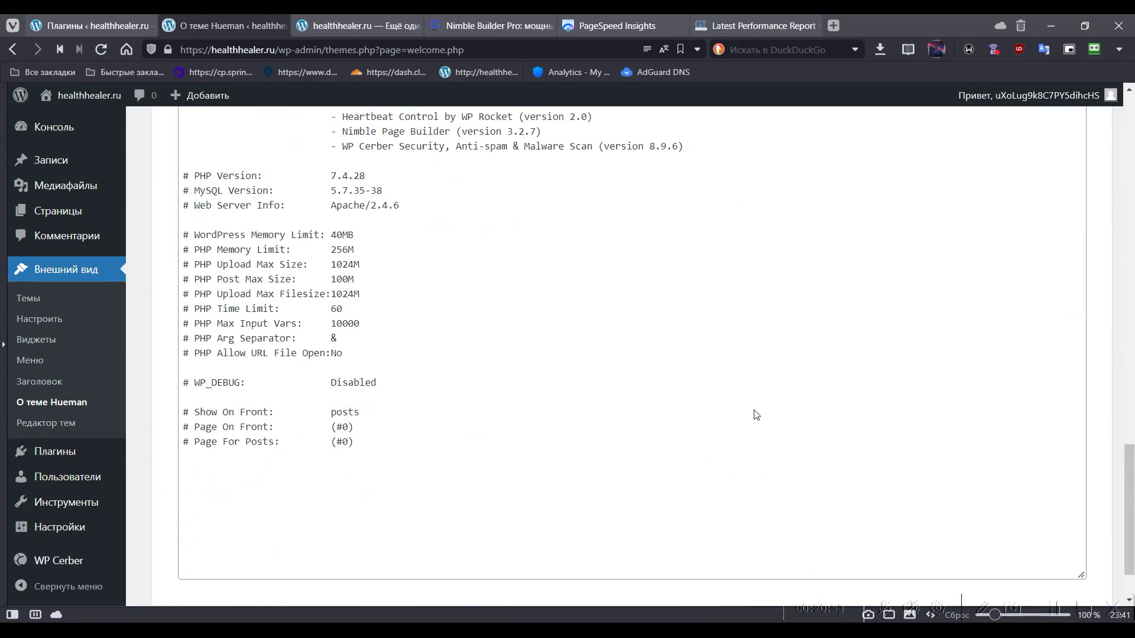